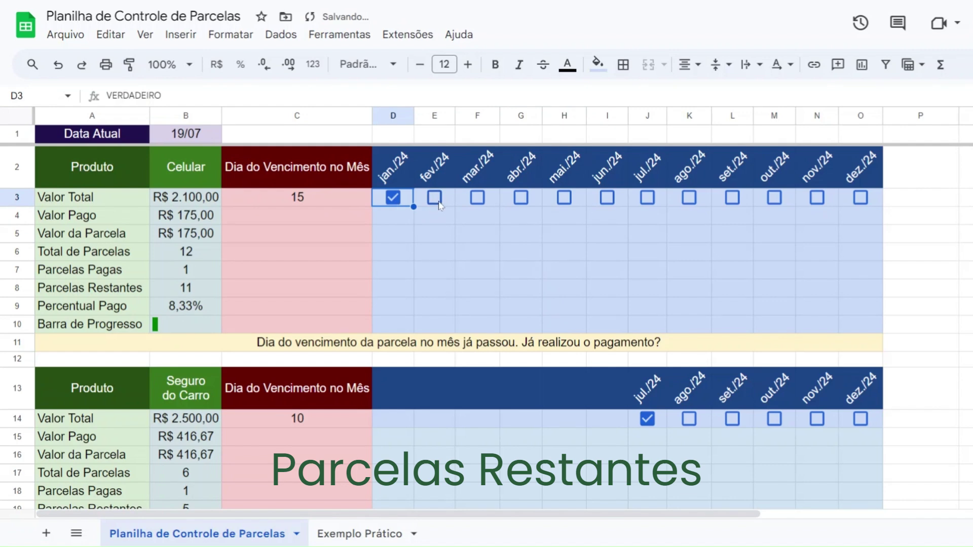
Mark the Celular installments for fev./24 through jun./24 as paid in row 3
left_click(476, 199)
scroll(514, 204, "down", 5)
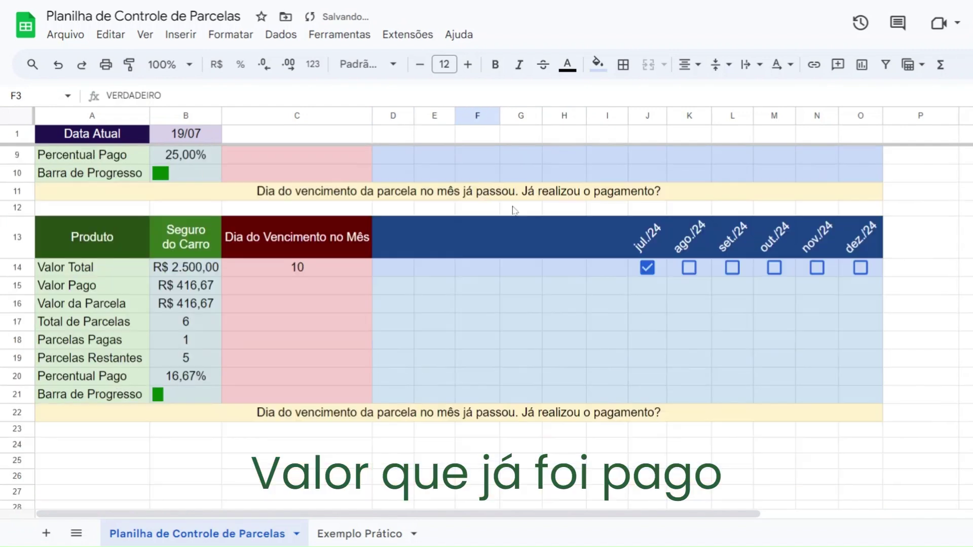
scroll(508, 219, "up", 5)
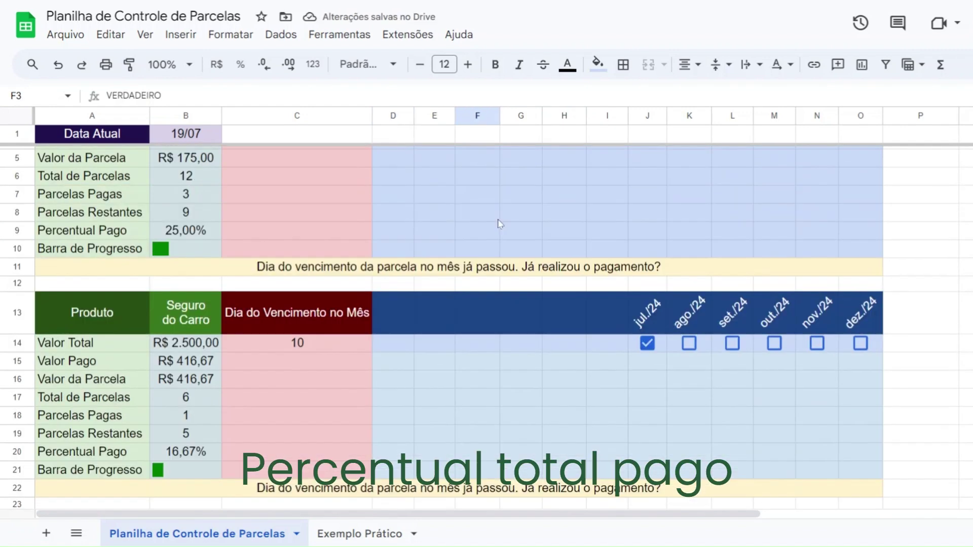
left_click(521, 198)
left_click(563, 199)
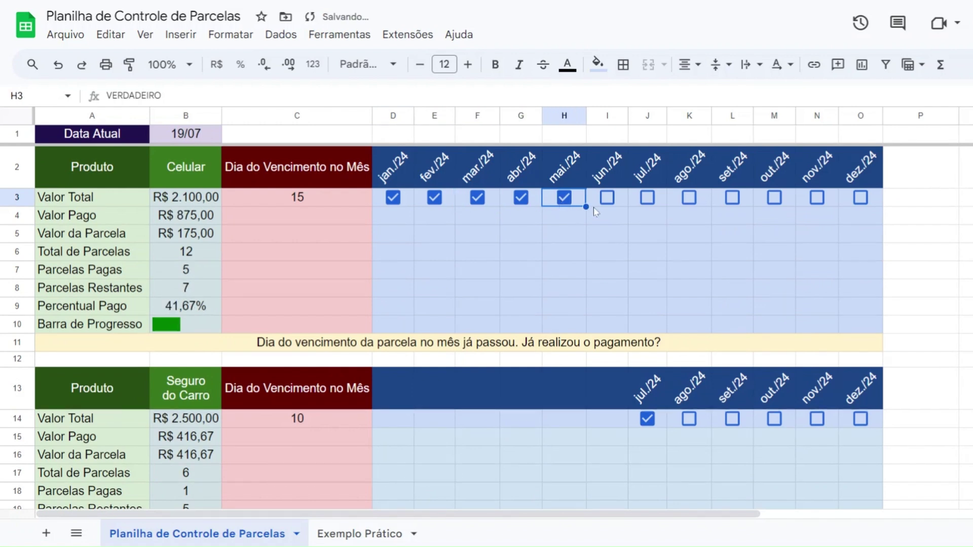
left_click(607, 199)
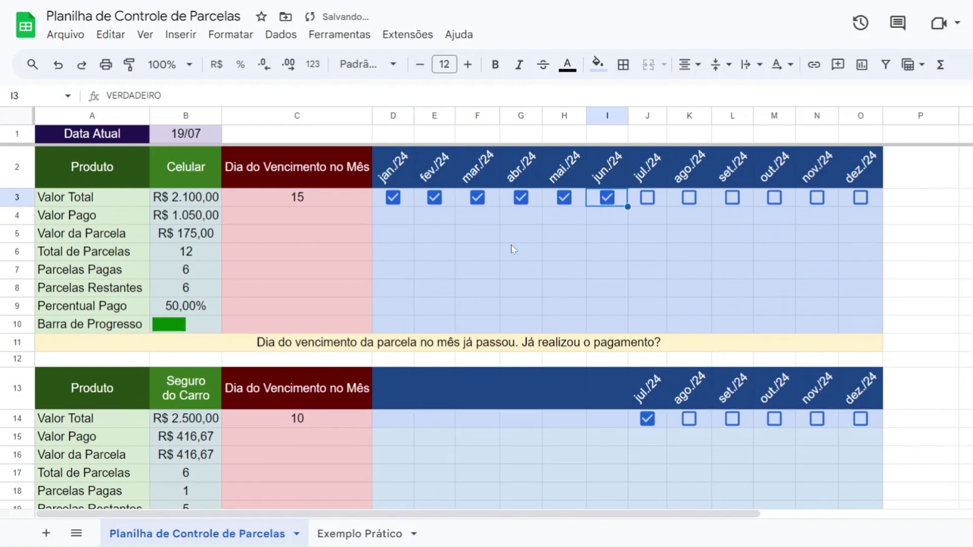
Set the Celular due day in C3 to 20 and restore it to 15
left_click(314, 199)
type("20")
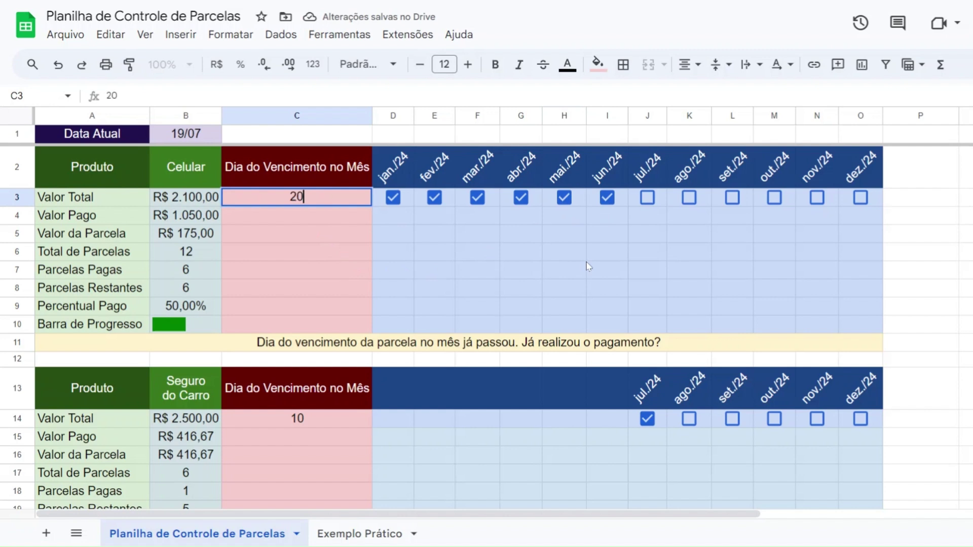
key("Return")
key("Up")
type("15")
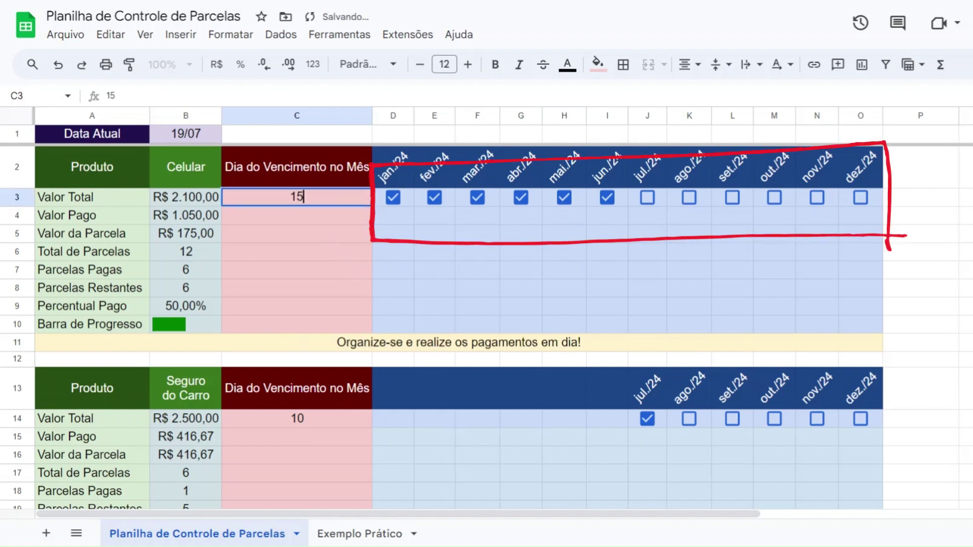
key("Return")
Clear the Celular payment marks for jun./24 and mai./24 and mark both months as paid again
left_click(607, 199)
left_click(565, 200)
left_click(565, 199)
left_click(607, 200)
Mark the Celular installments for jul./24 through dez./24 as paid in row 3
left_click(649, 201)
left_click(688, 199)
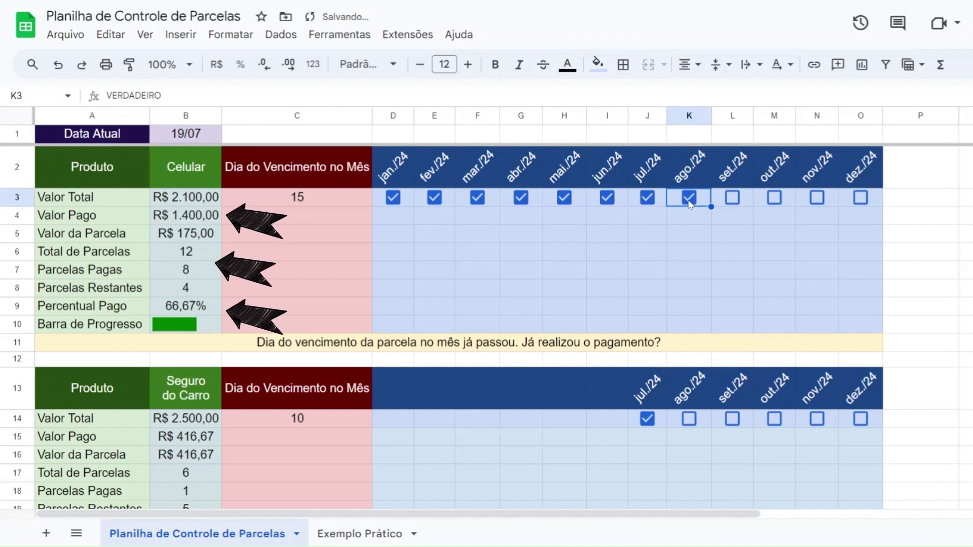
left_click(732, 198)
left_click(775, 198)
left_click(817, 199)
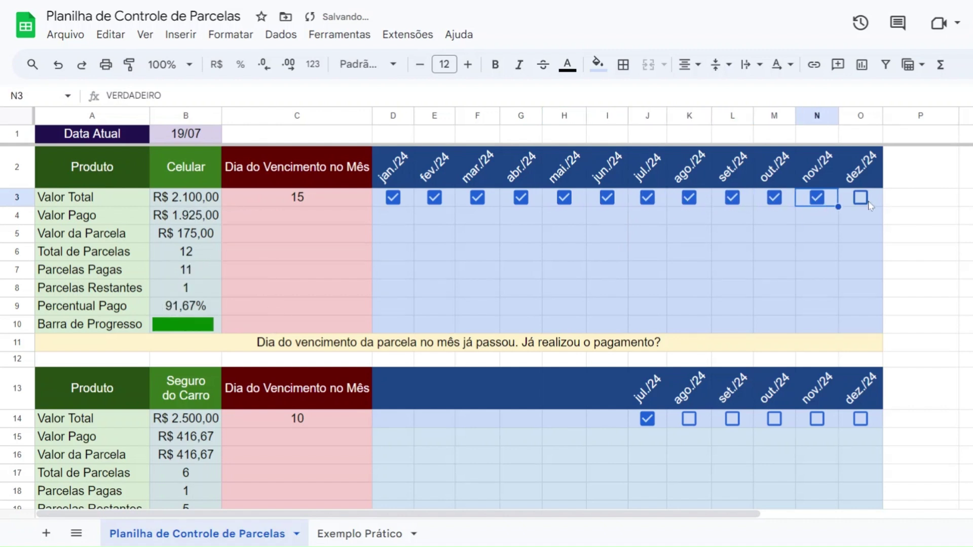
left_click(861, 198)
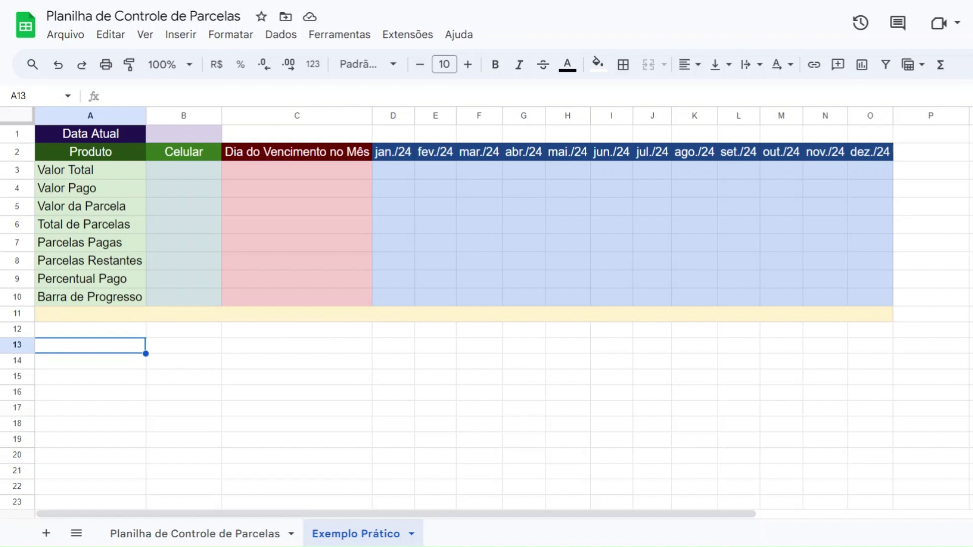
left_click_drag(179, 172, 168, 297)
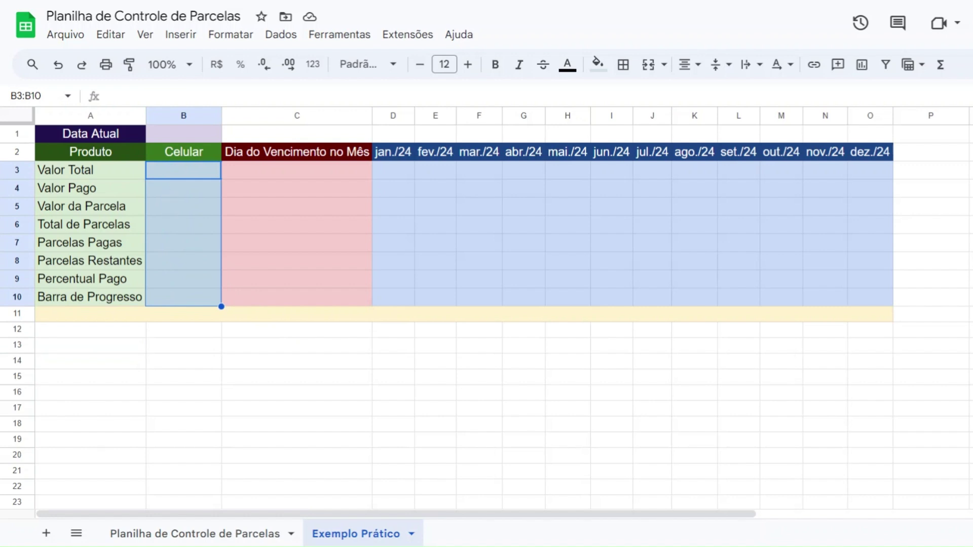
left_click(235, 264)
left_click(190, 278)
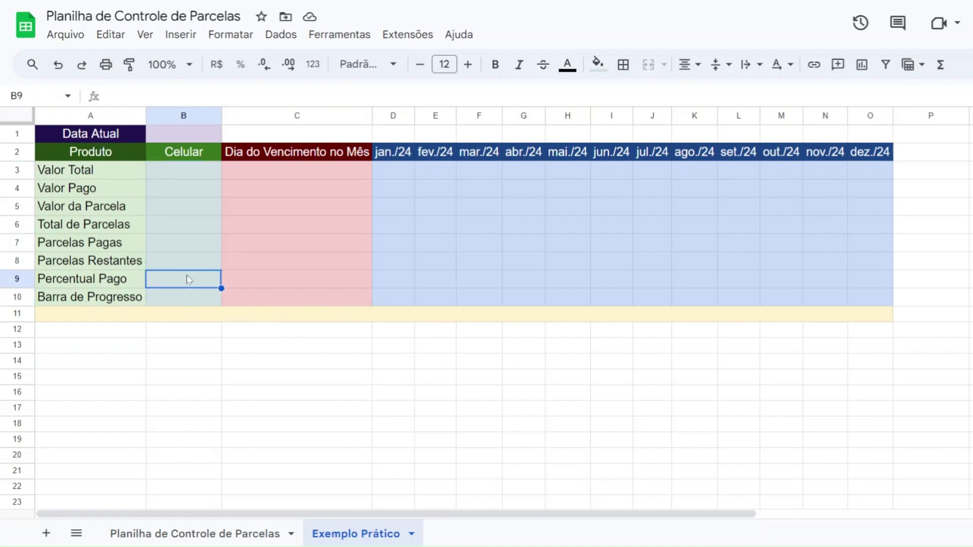
left_click(180, 301)
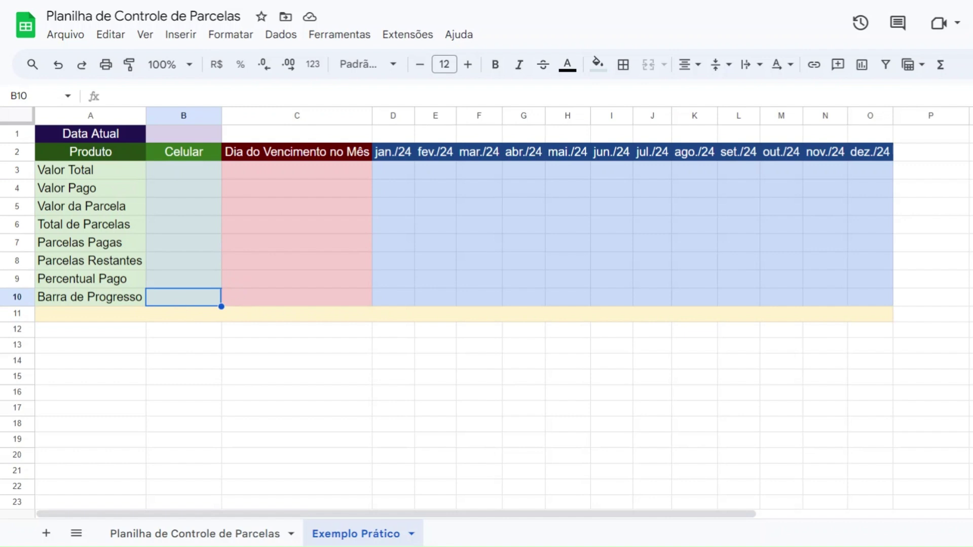
left_click(181, 136)
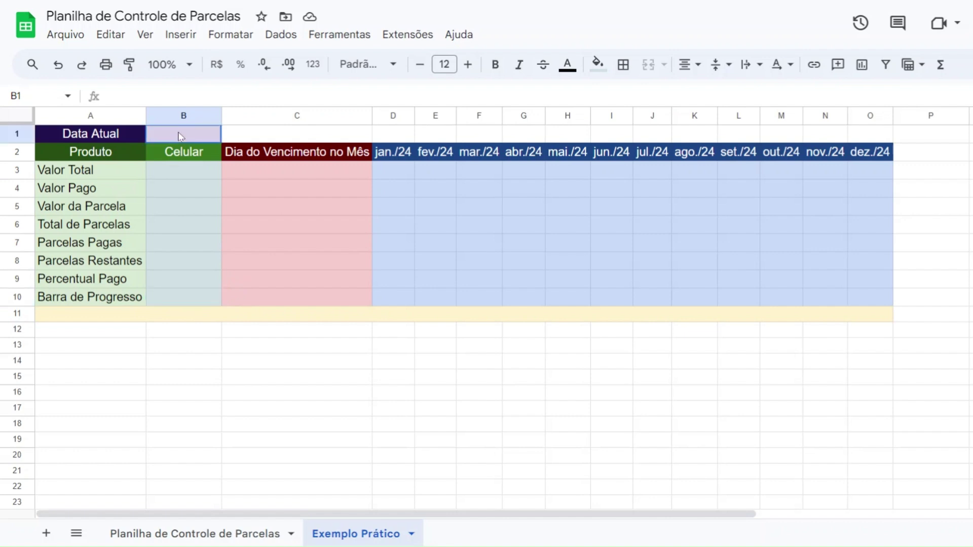
left_click(273, 175)
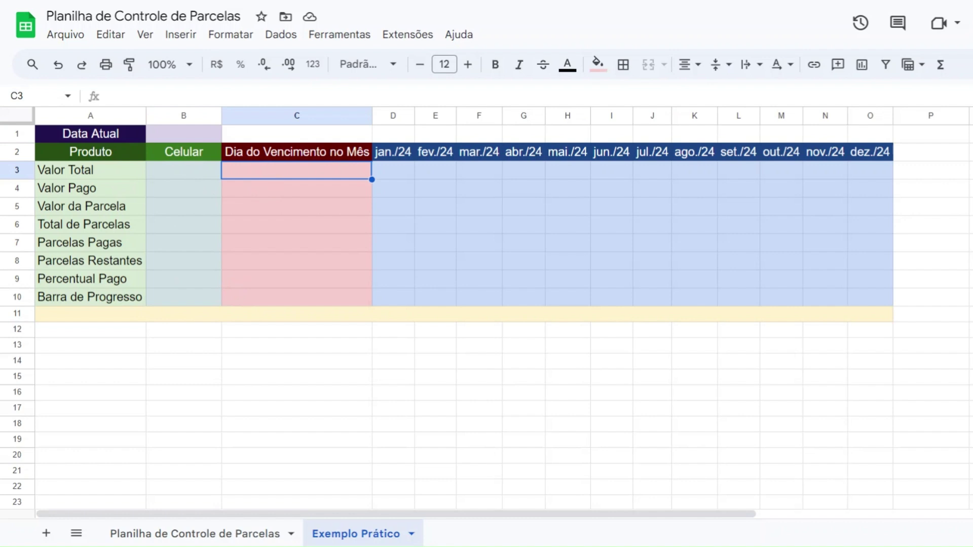
left_click_drag(381, 174, 855, 172)
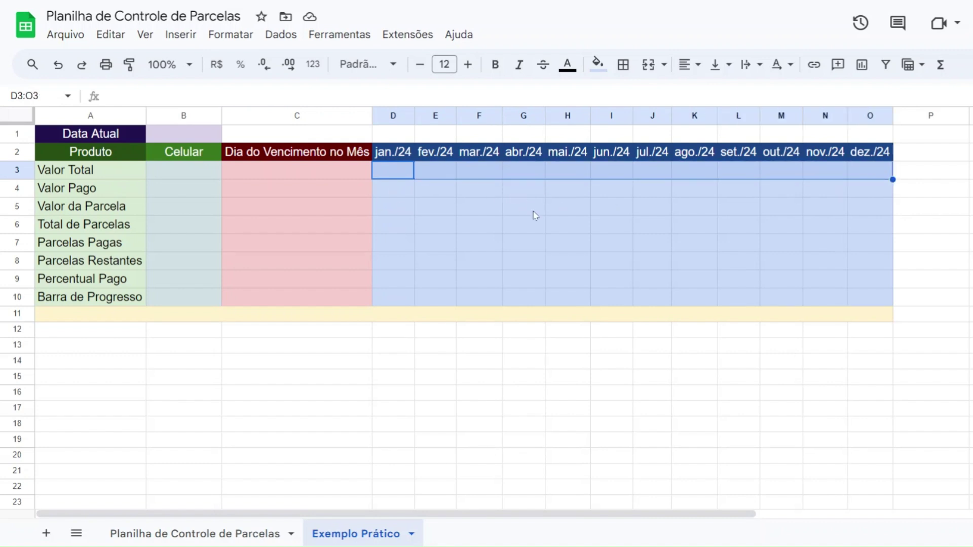
left_click(410, 196)
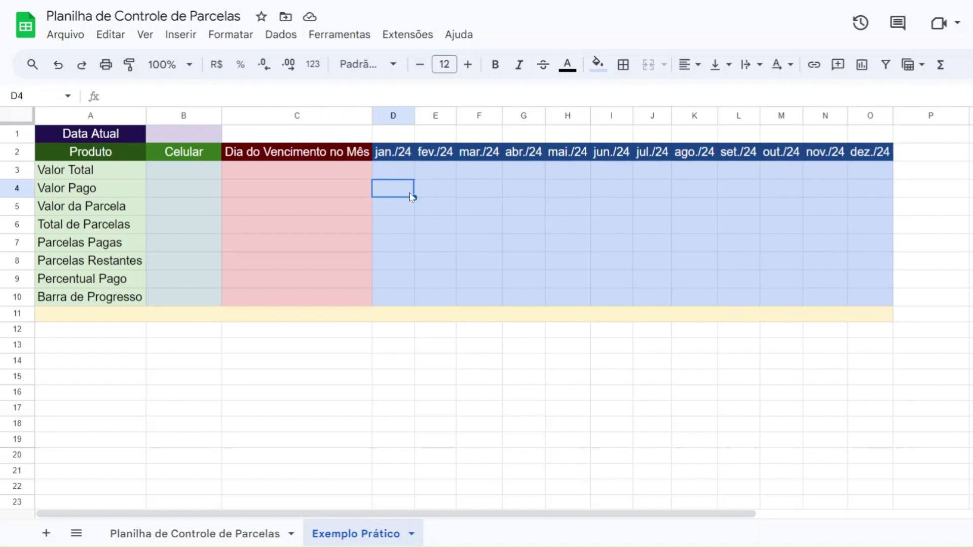
left_click_drag(408, 175, 881, 175)
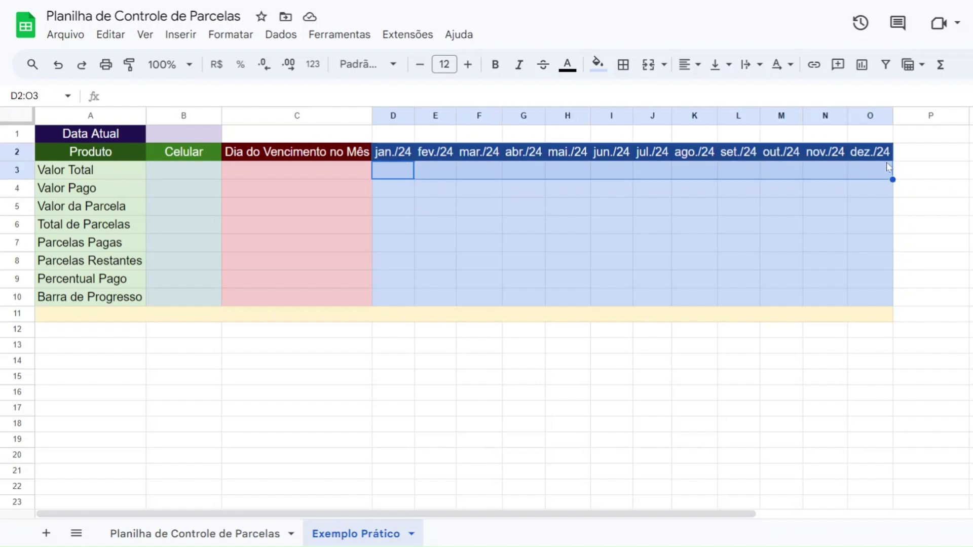
left_click(539, 245)
left_click_drag(391, 177, 873, 174)
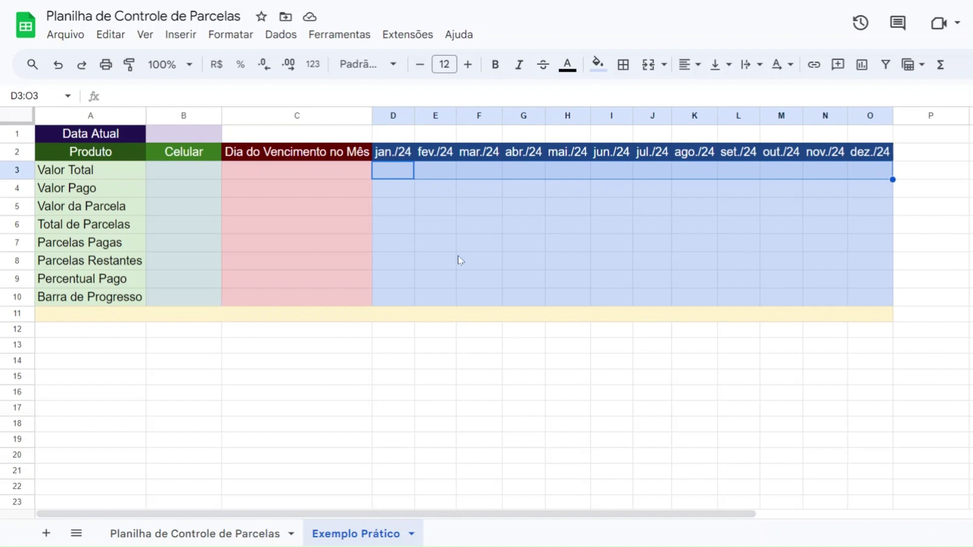
left_click(406, 206)
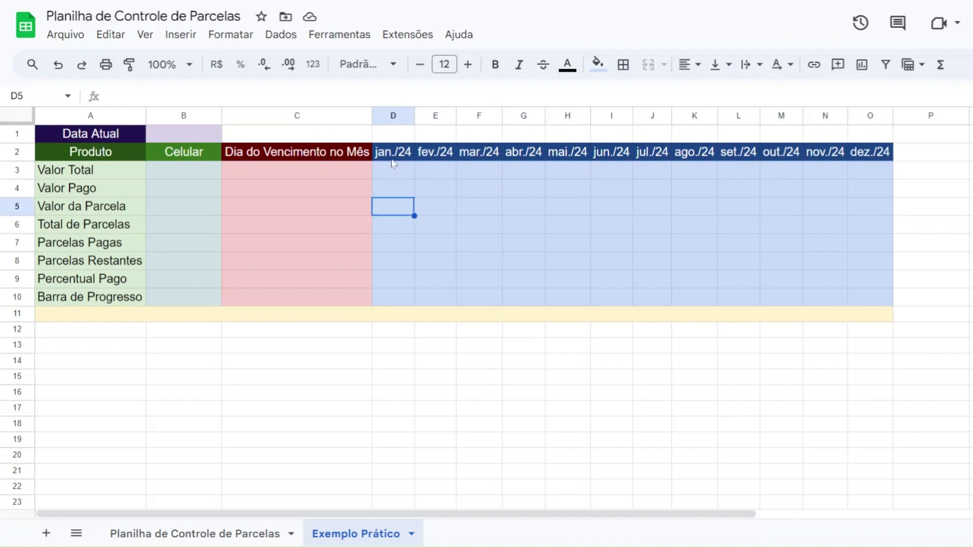
Rotate the month headings jan./24 to dez./24 in D2:O2 so the text tilts diagonally upward
left_click_drag(393, 157, 864, 158)
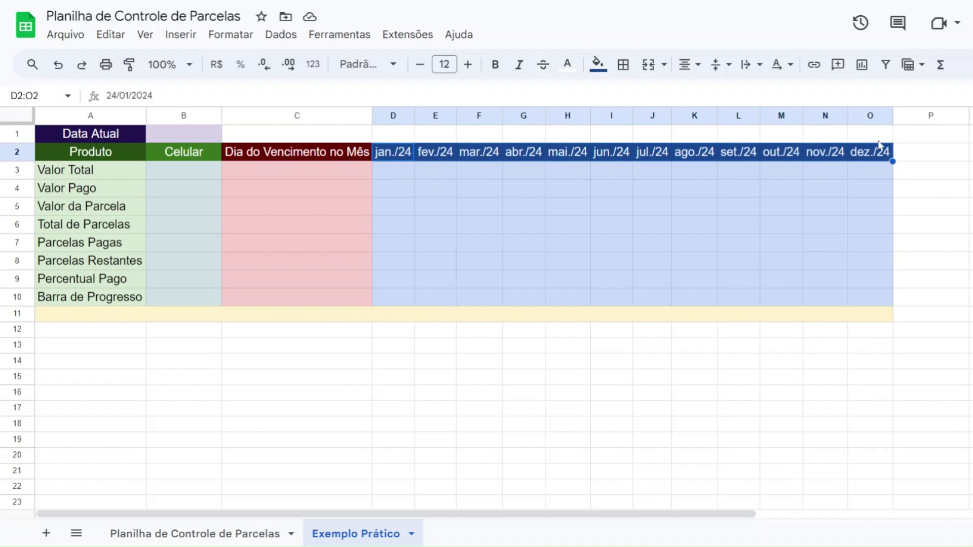
left_click(776, 67)
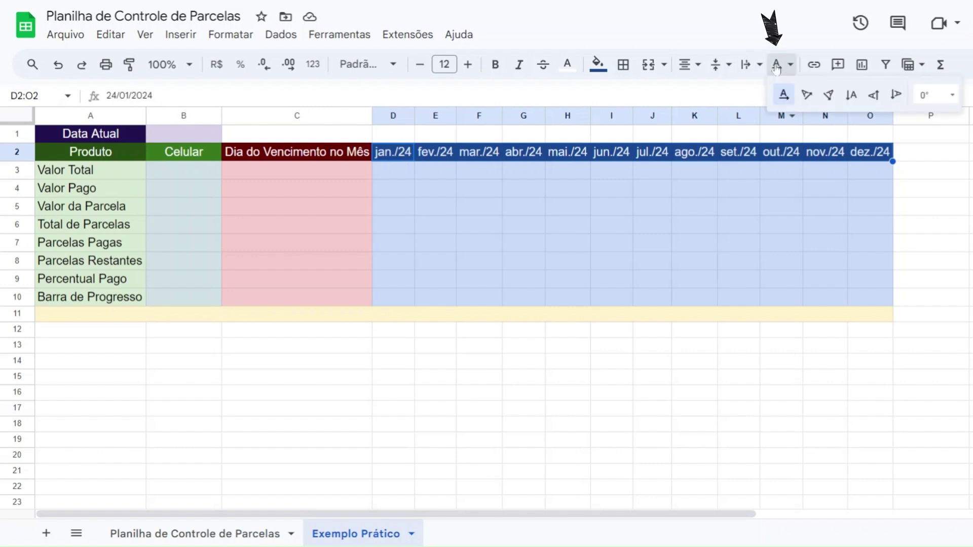
left_click(806, 96)
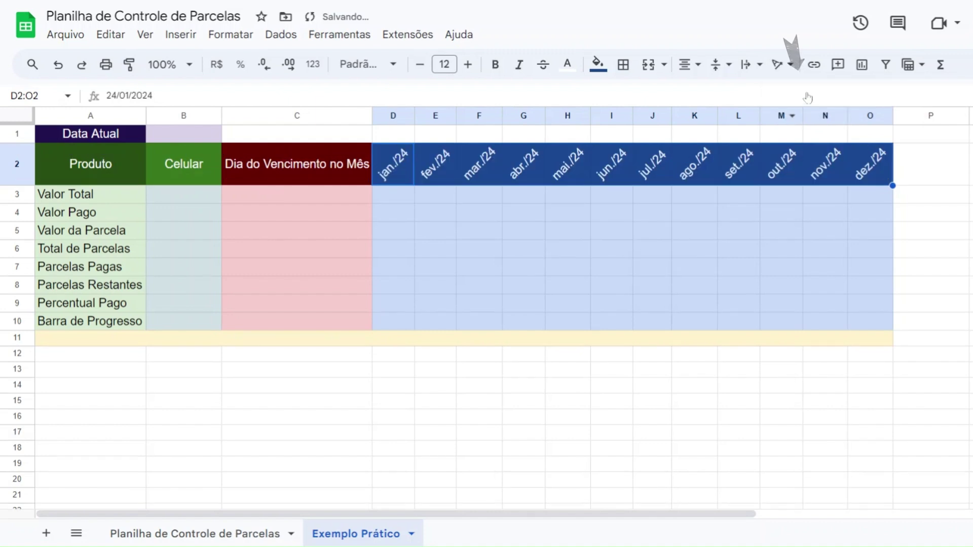
left_click(614, 211)
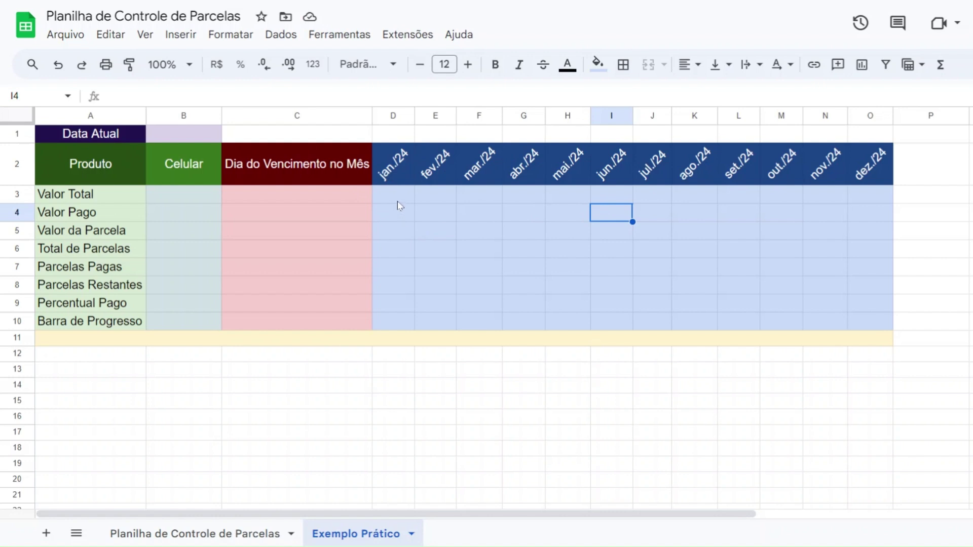
Insert checkboxes in D3:O3 beneath the month headings
left_click_drag(397, 200, 855, 193)
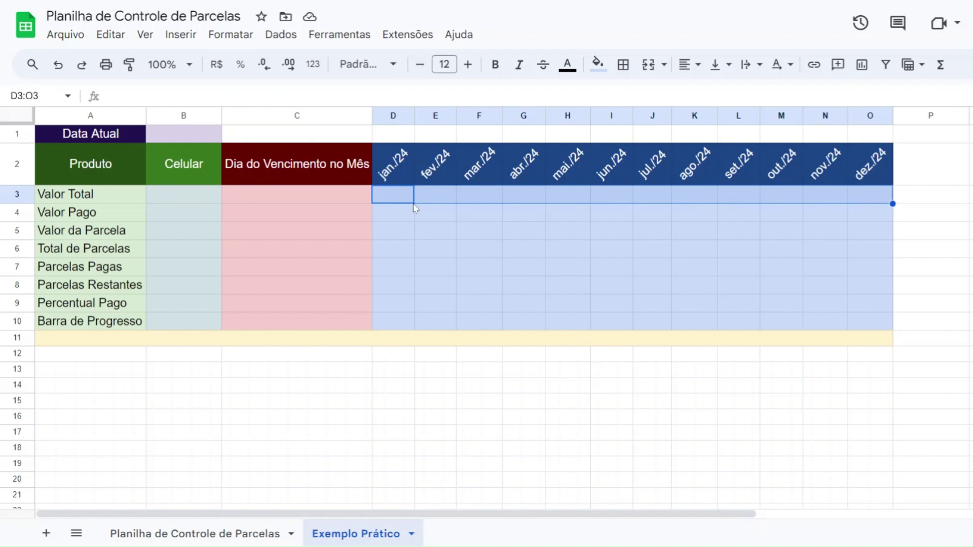
left_click(180, 36)
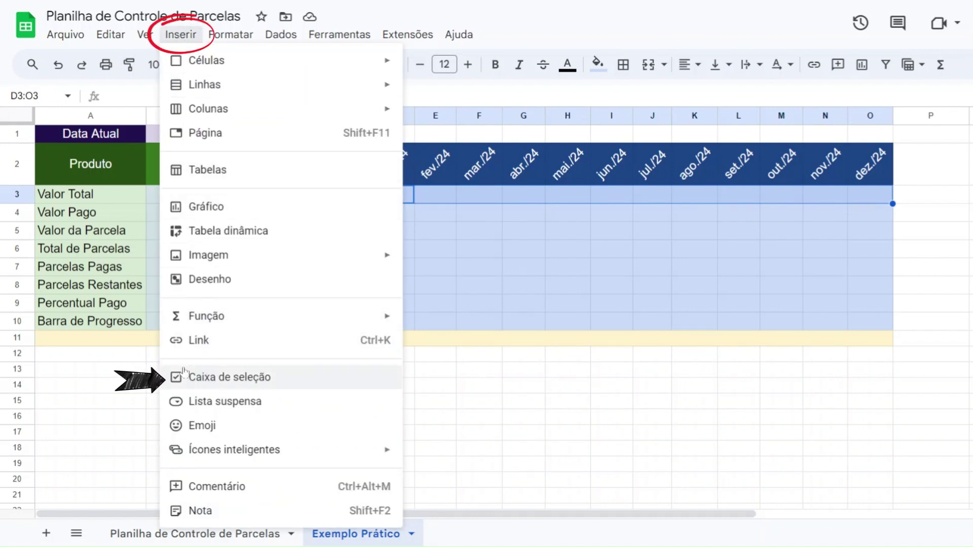
left_click(230, 379)
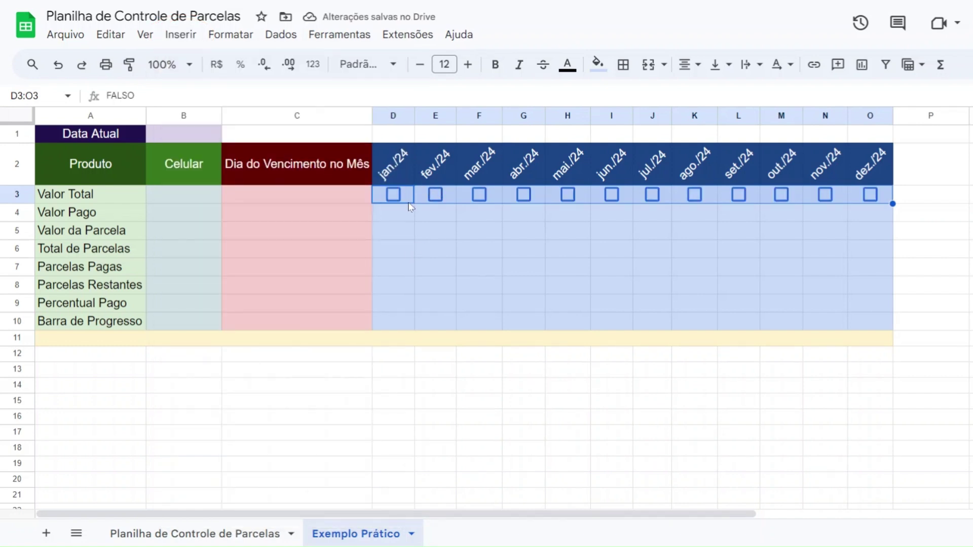
left_click(181, 272)
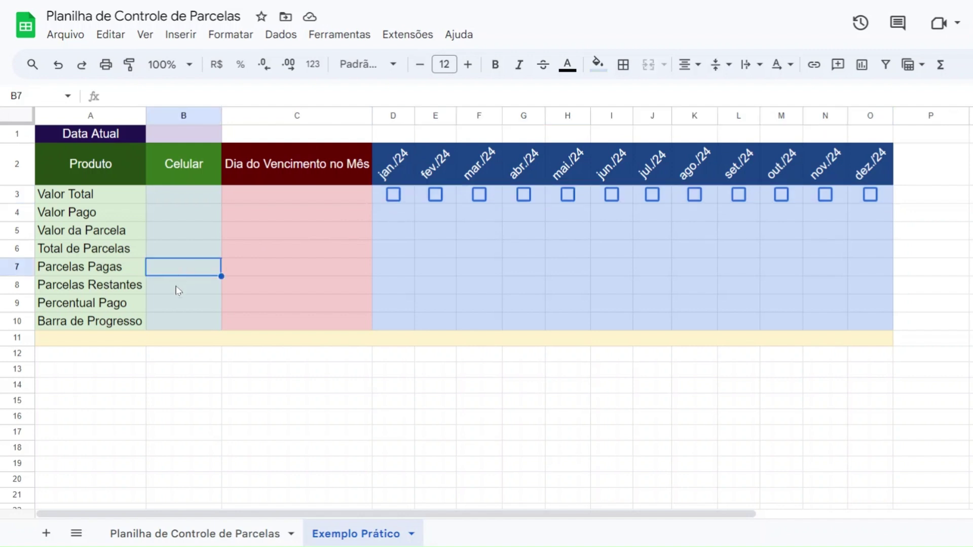
left_click(178, 290)
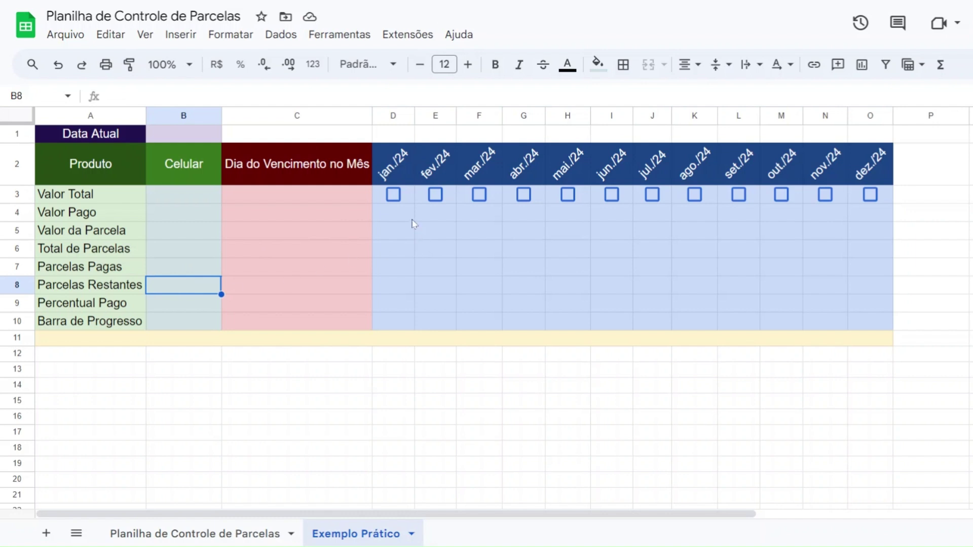
left_click(173, 175)
left_click(174, 198)
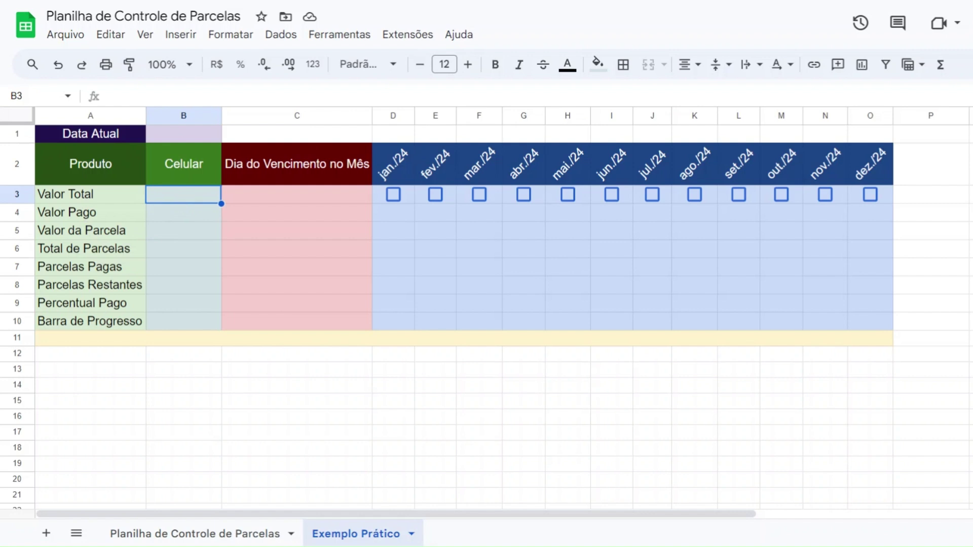
Format B3:B5 as currency and enter 2100 as the Valor Total in B3
left_click_drag(182, 199, 180, 233)
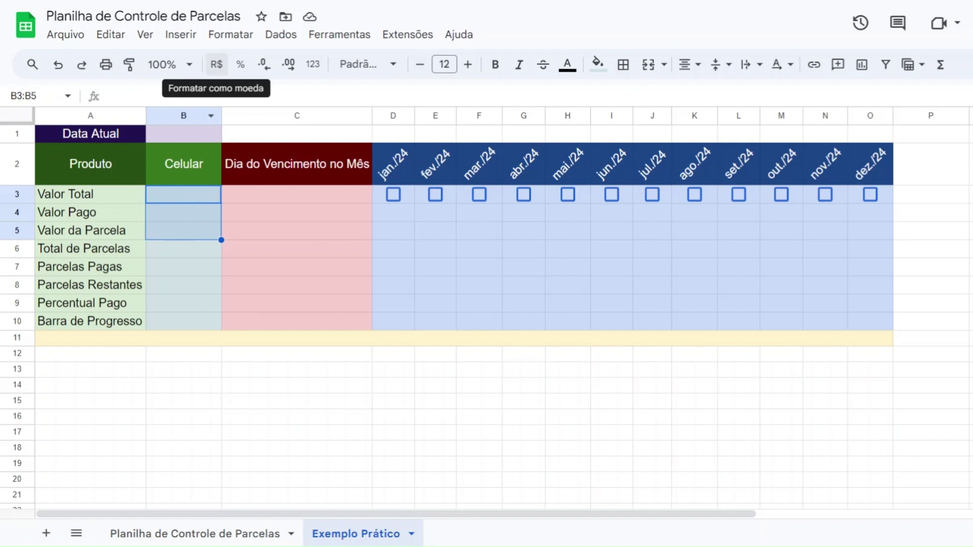
left_click(216, 64)
left_click(179, 197)
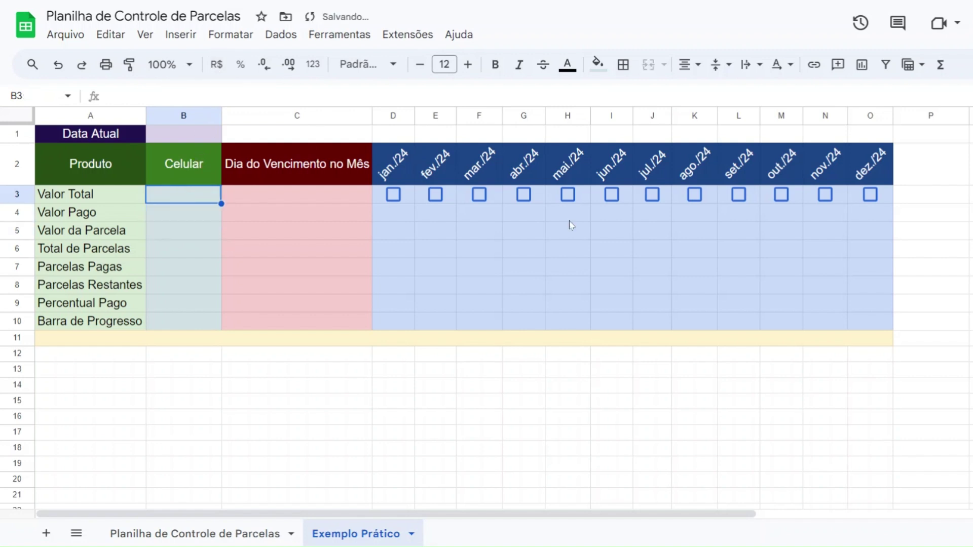
type("2100")
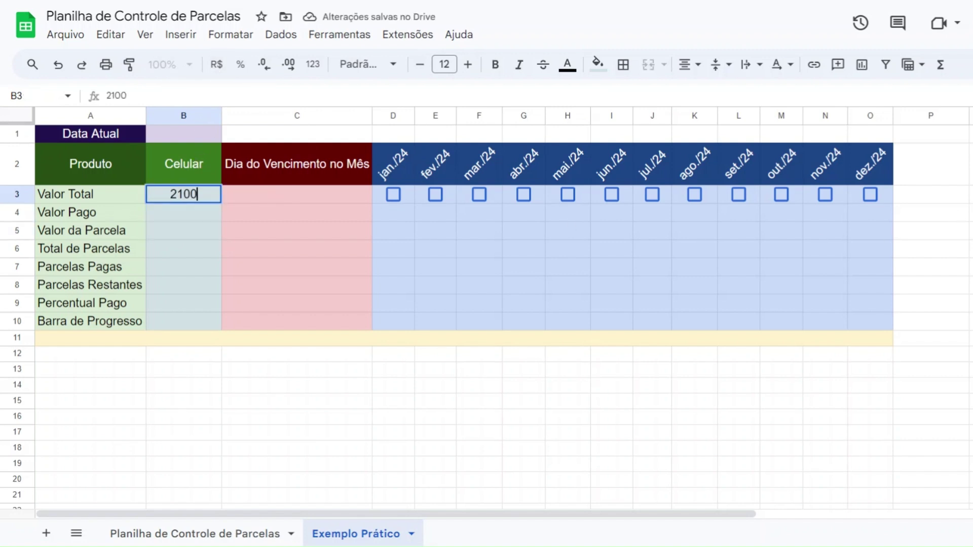
key("Return")
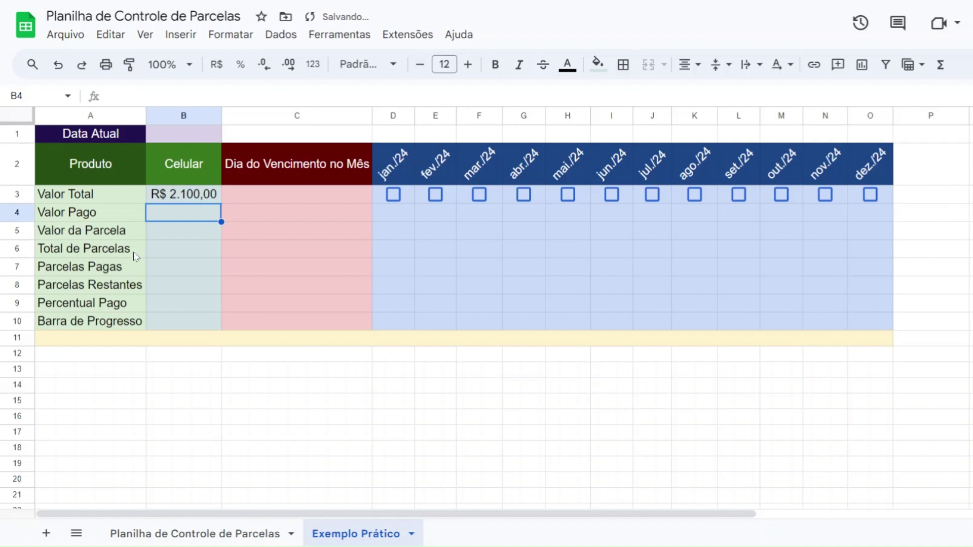
Enter 12 as the Total de Parcelas in B6
left_click(163, 256)
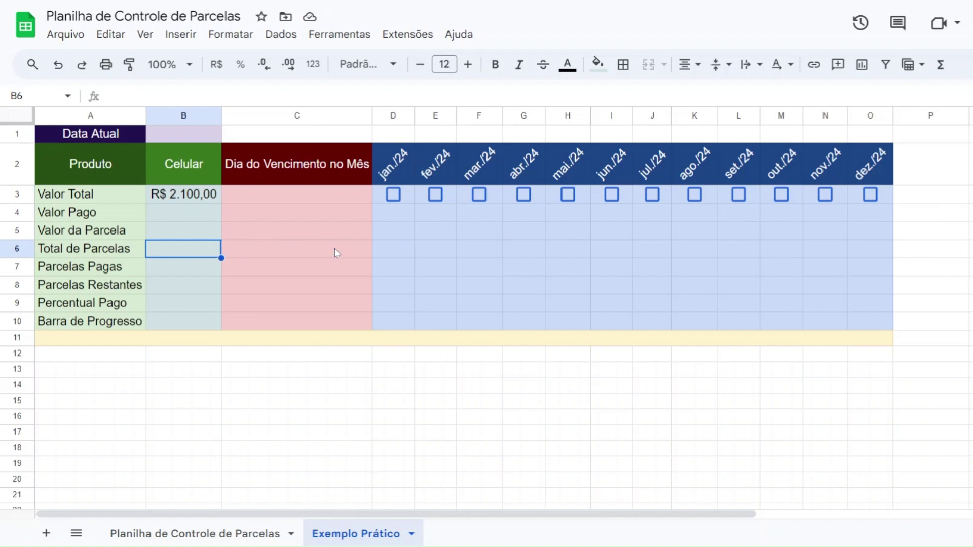
type("12")
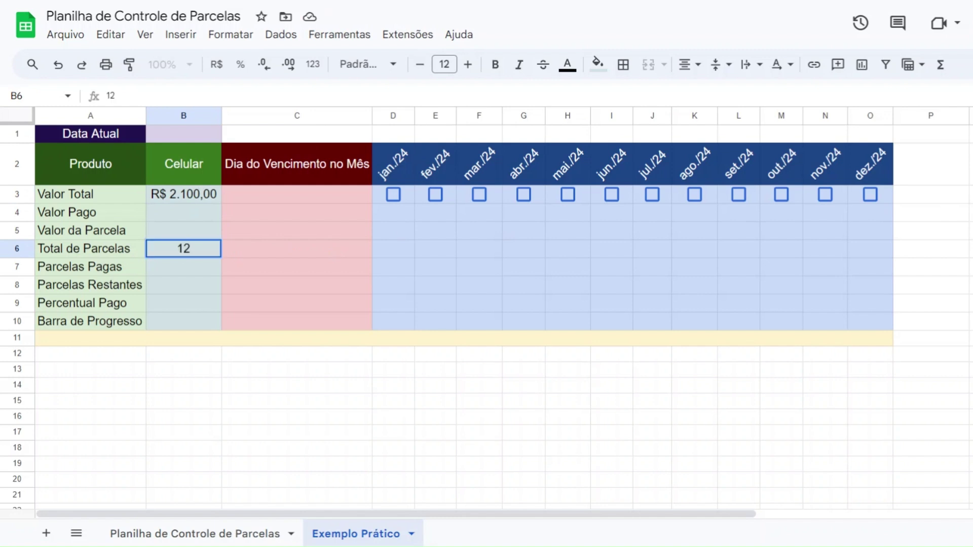
key("Return")
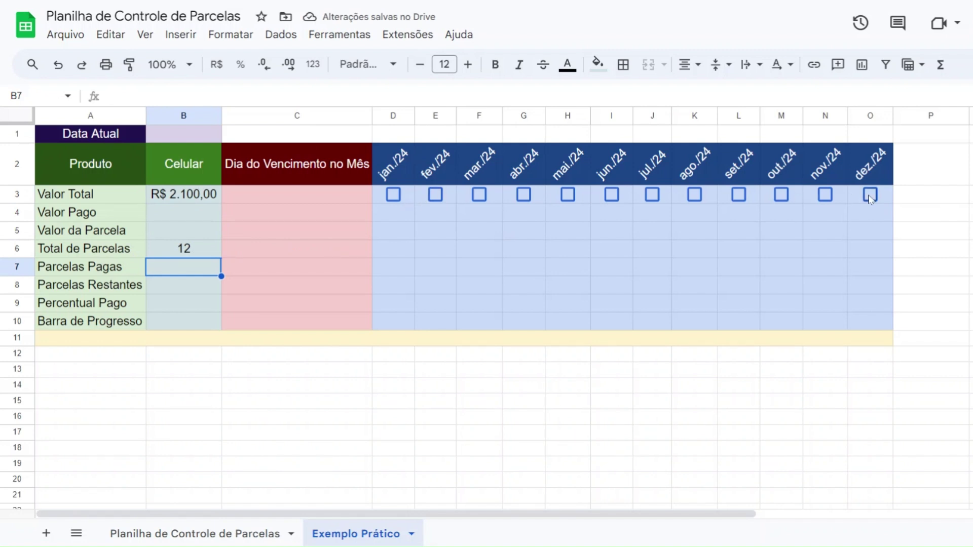
Inspect the logical value stored in the unticked jan./24 checkbox in D3
left_click(411, 202)
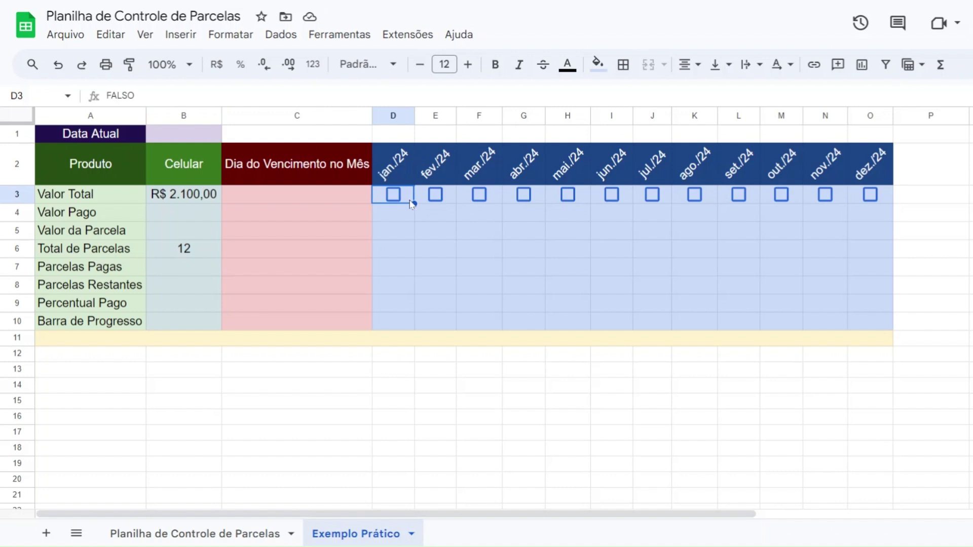
left_click_drag(135, 96, 104, 98)
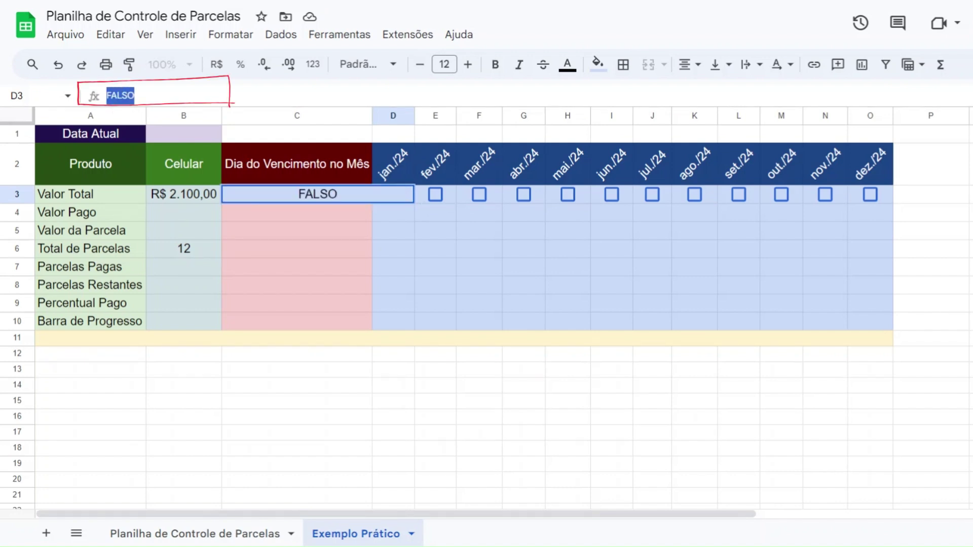
key("Return")
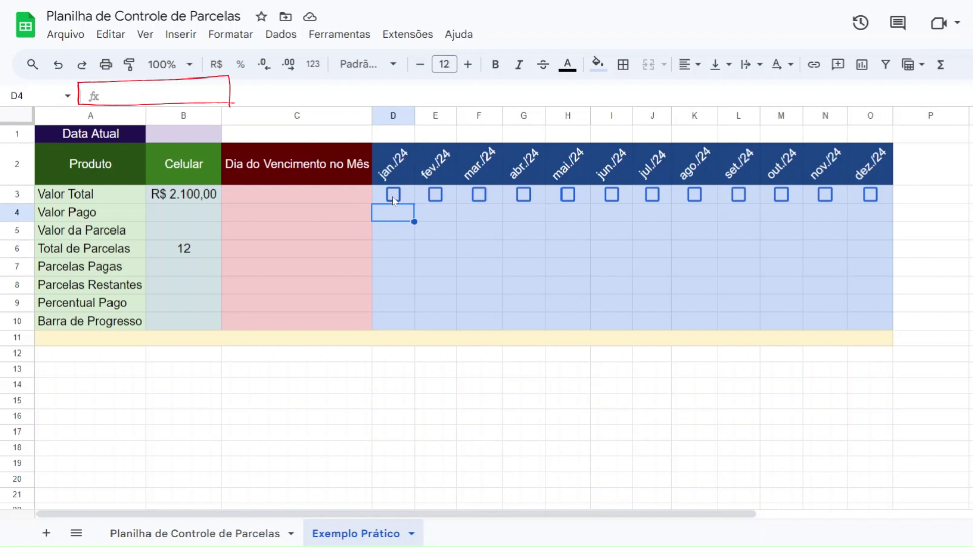
Tick the jan./24, fev./24 and mar./24 checkboxes in D3:F3, inspecting the logical value stored in the ticked D3
left_click(394, 195)
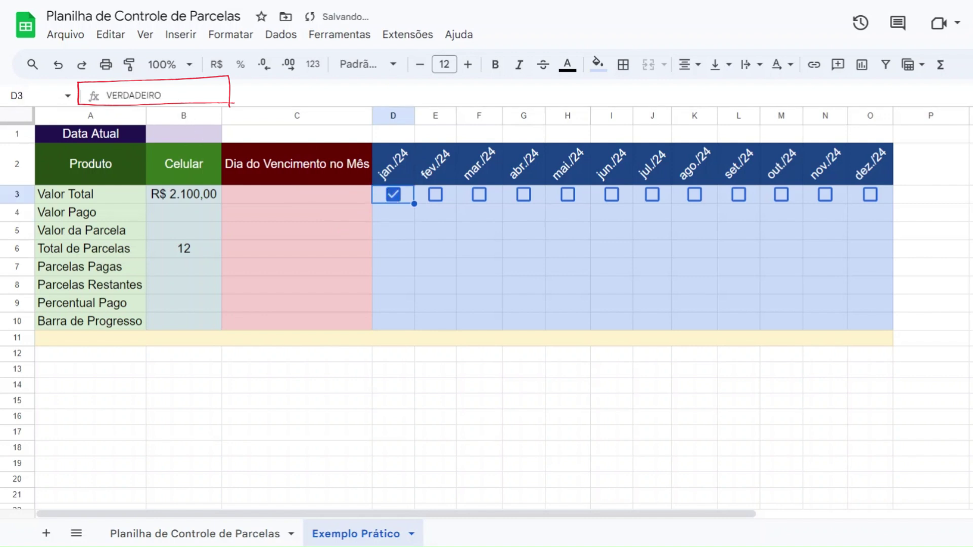
left_click_drag(163, 97, 91, 99)
left_click(164, 98)
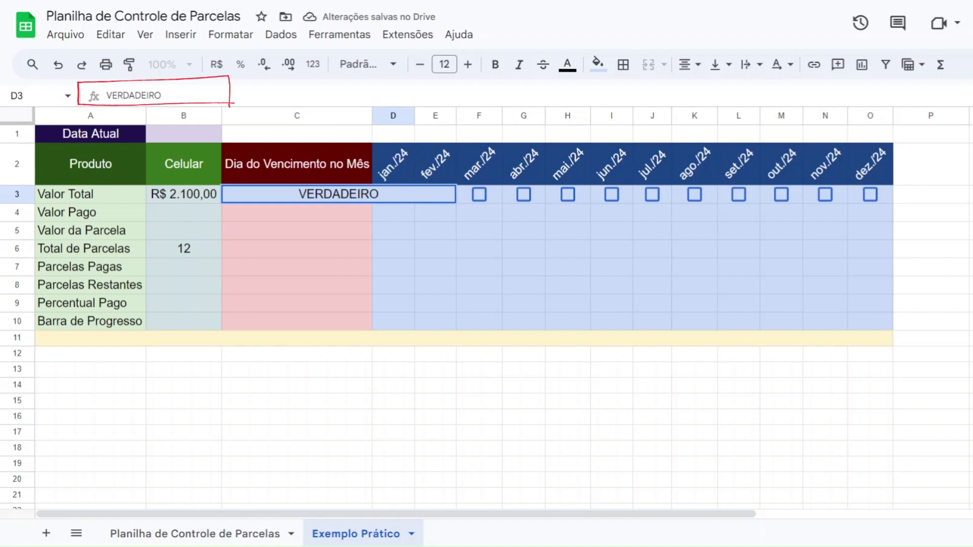
left_click_drag(164, 99, 91, 98)
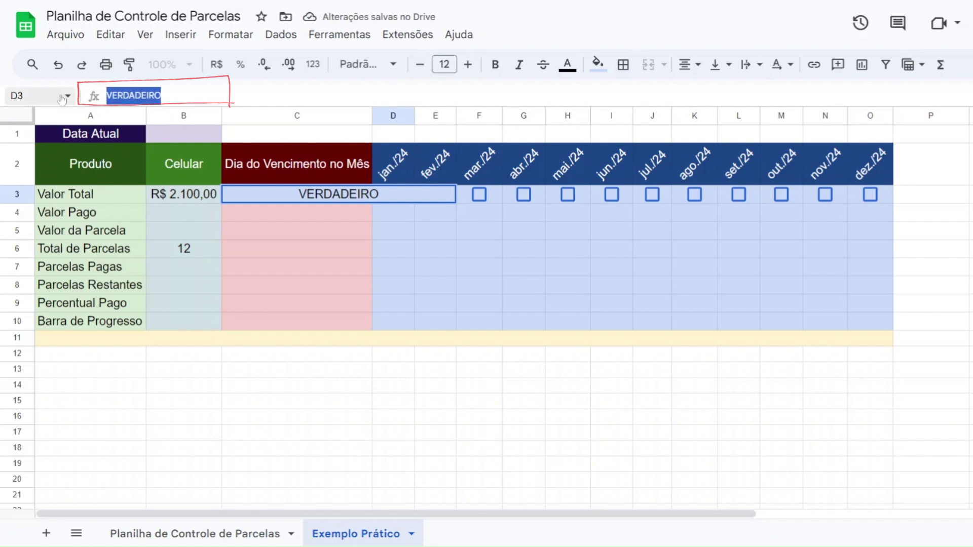
left_click(395, 212)
left_click(435, 194)
left_click(479, 194)
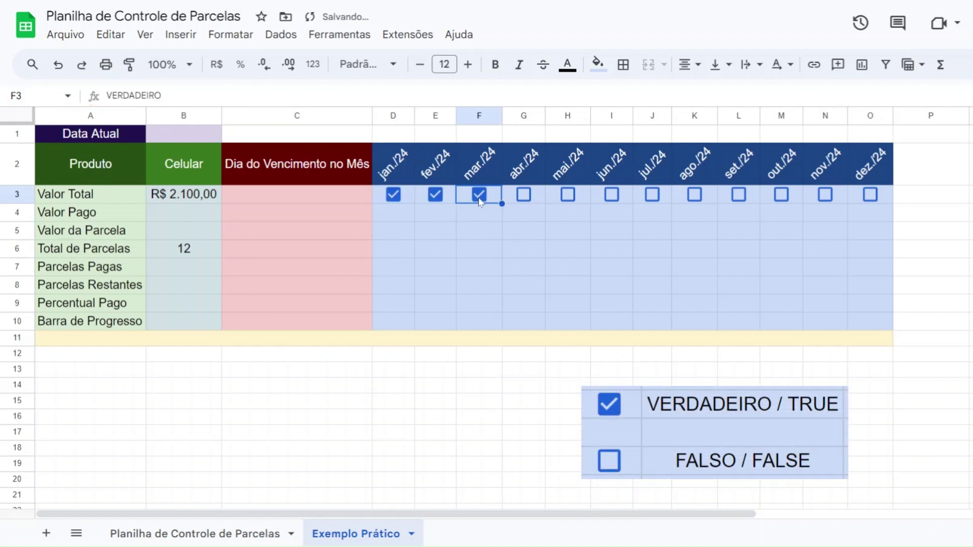
left_click_drag(412, 203, 856, 202)
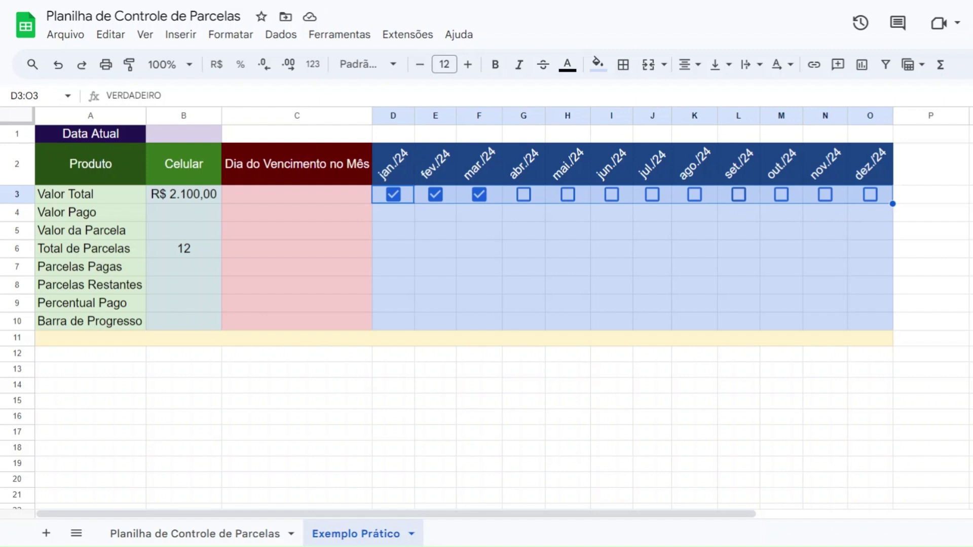
left_click(188, 269)
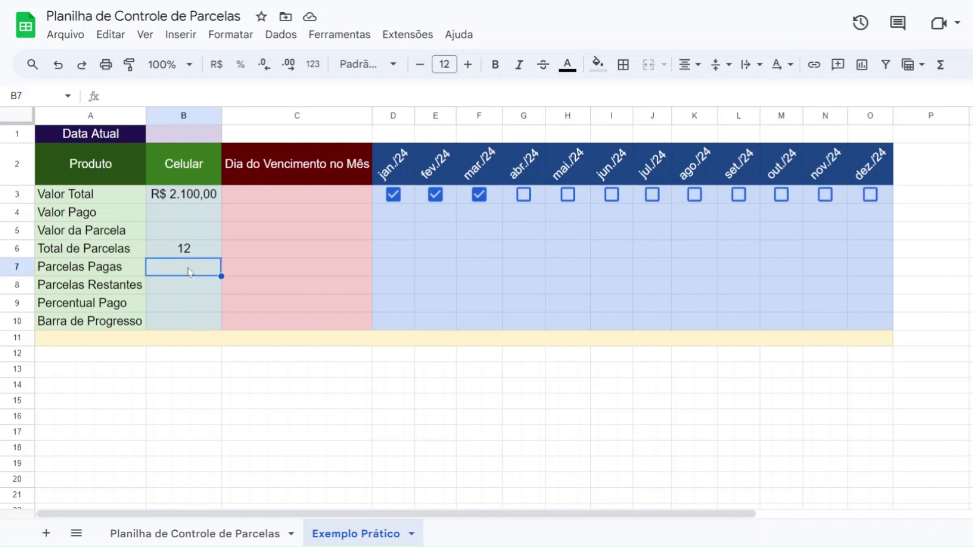
left_click(172, 290)
left_click(385, 267)
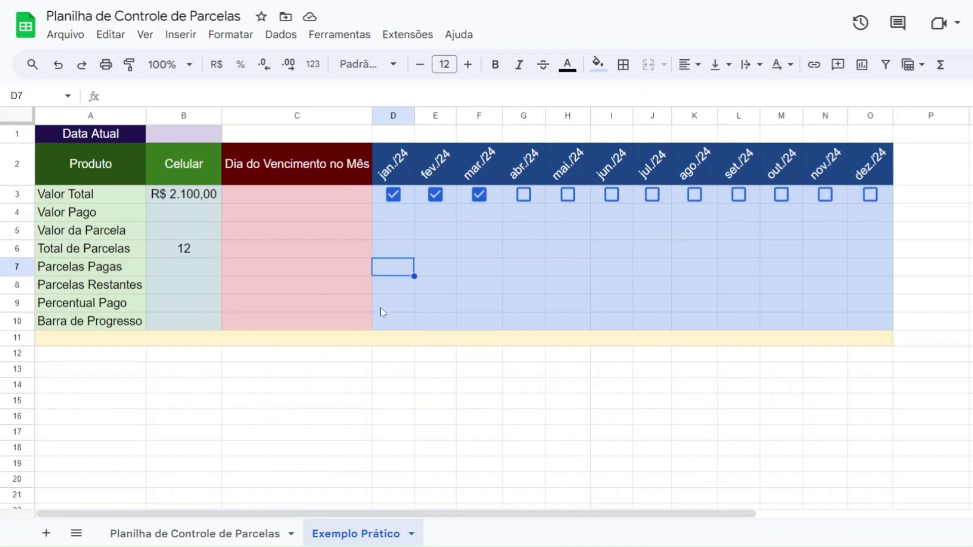
Count the ticked checkboxes as Parcelas Pagas in B7 with the formula =CONT.SE(D3:O3;VERDADEIRO)
left_click(182, 274)
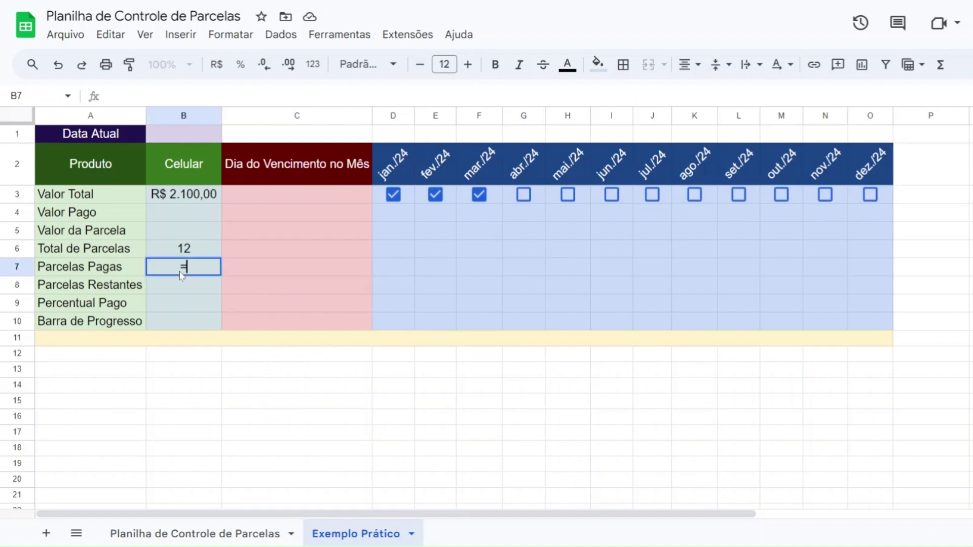
type("=cont.se")
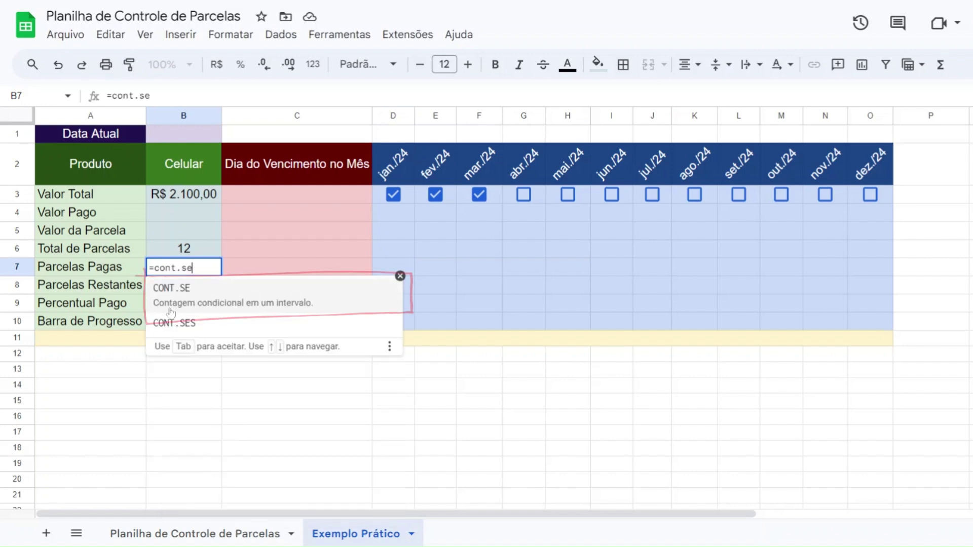
left_click(255, 307)
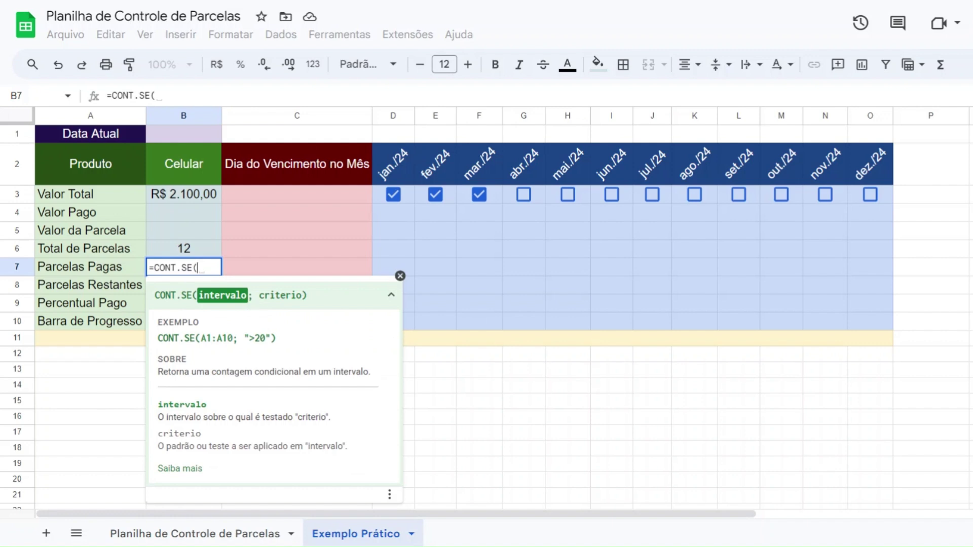
left_click_drag(412, 201, 868, 206)
type(";")
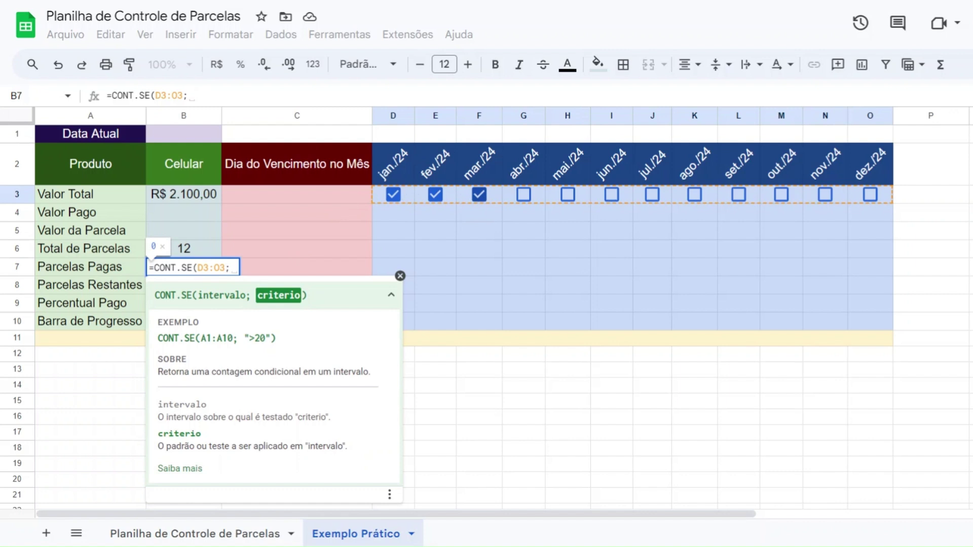
type("VERDADEIRO")
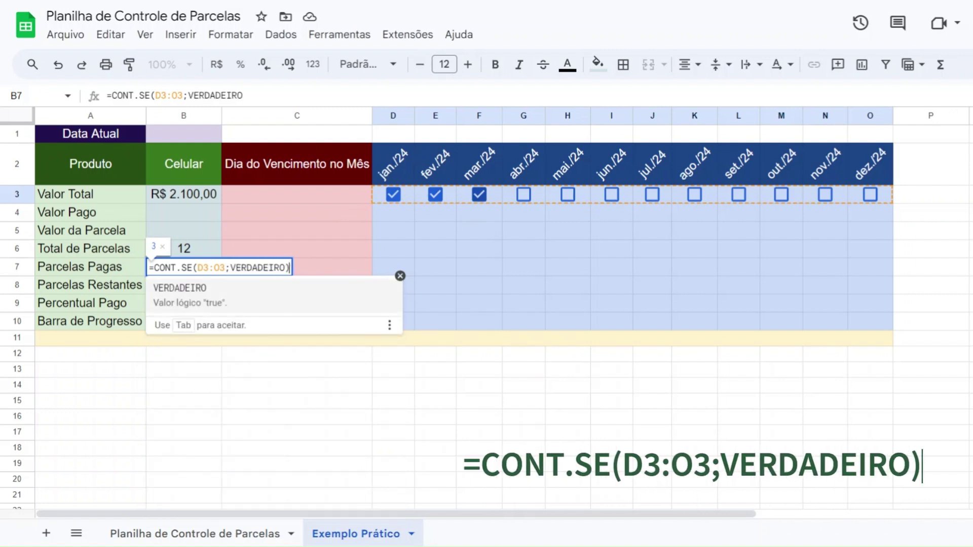
type(")")
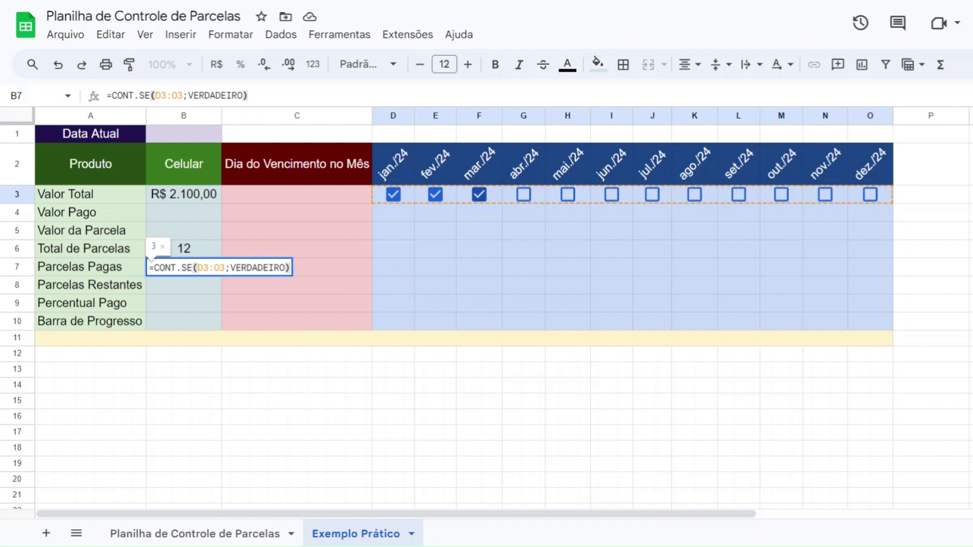
key("Return")
left_click(160, 269)
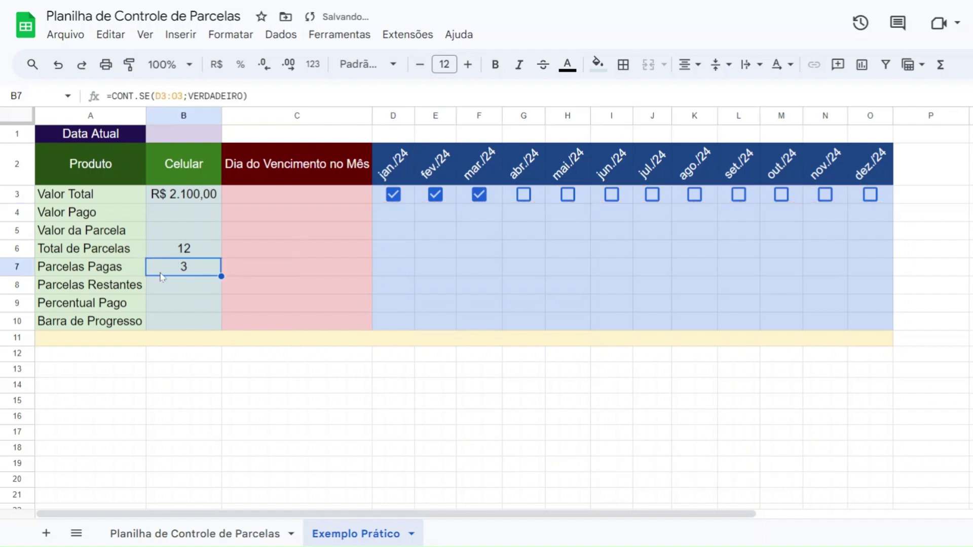
Test the Parcelas Pagas count by ticking the abr./24 to jul./24 checkboxes and clearing them again
left_click(523, 194)
left_click(568, 194)
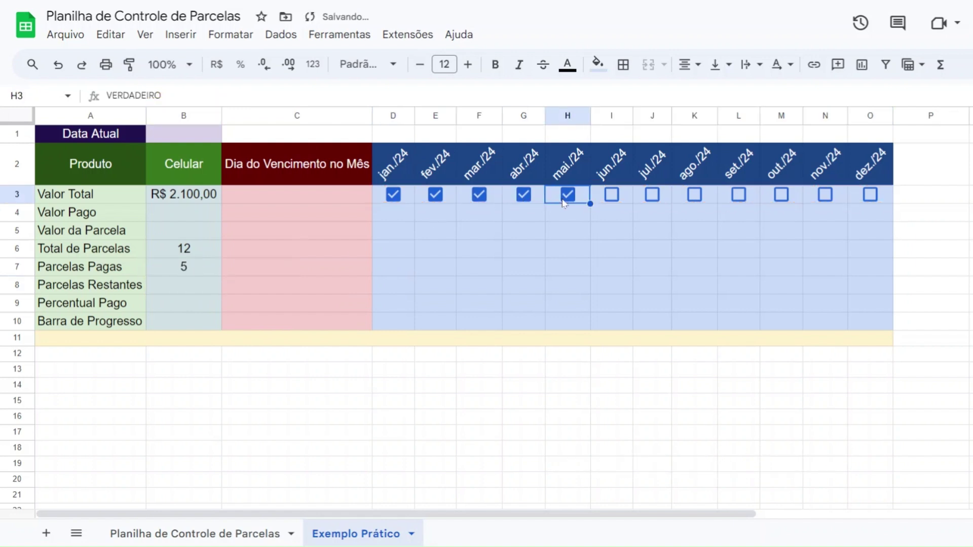
left_click(611, 194)
left_click(652, 194)
left_click(652, 195)
left_click(611, 195)
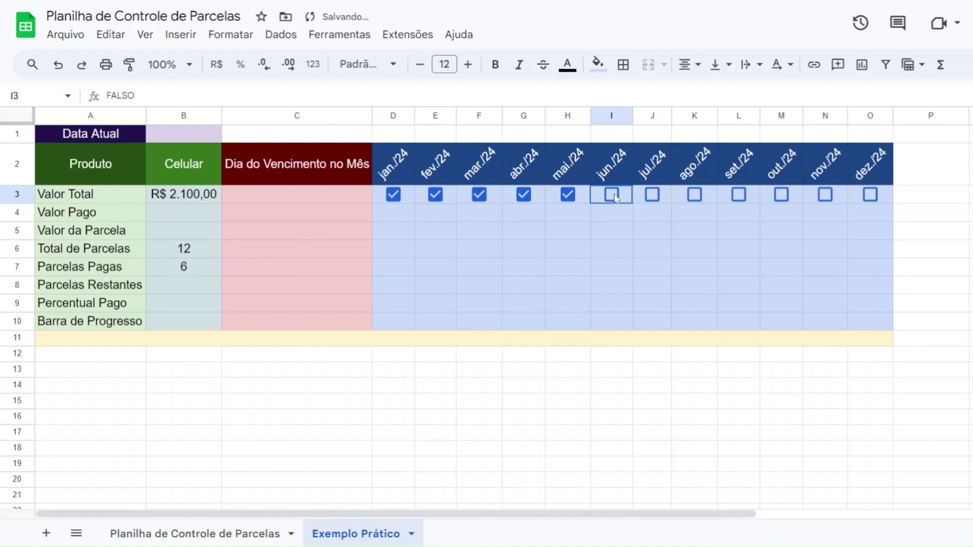
left_click(568, 195)
left_click(524, 196)
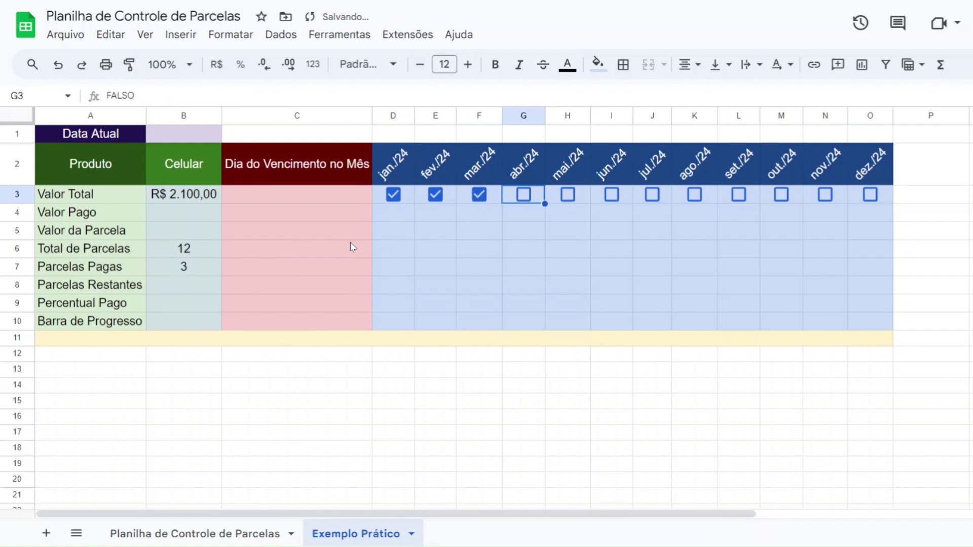
Calculate Parcelas Restantes in B8 by subtracting the paid installments from the total with the formula =B6-B7
left_click(172, 291)
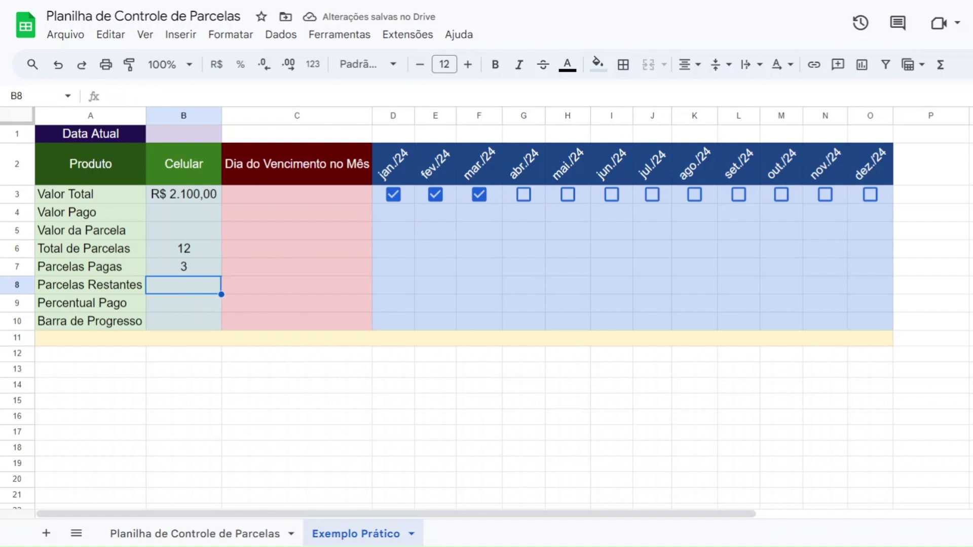
left_click(184, 254)
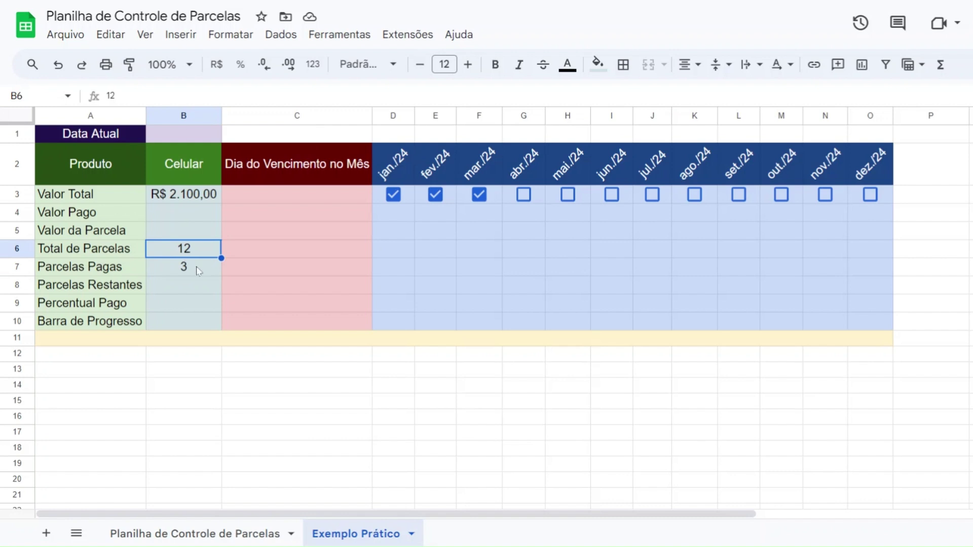
left_click(190, 271)
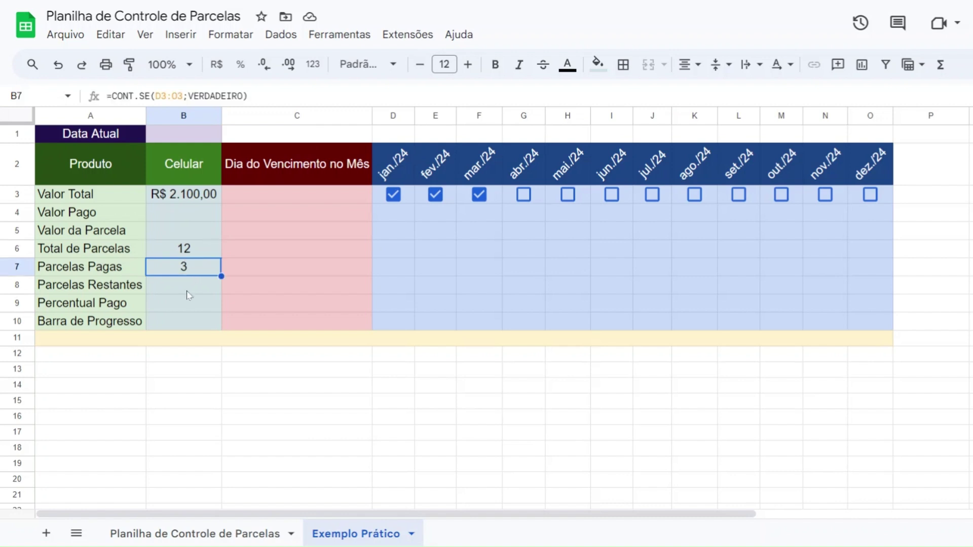
left_click(188, 292)
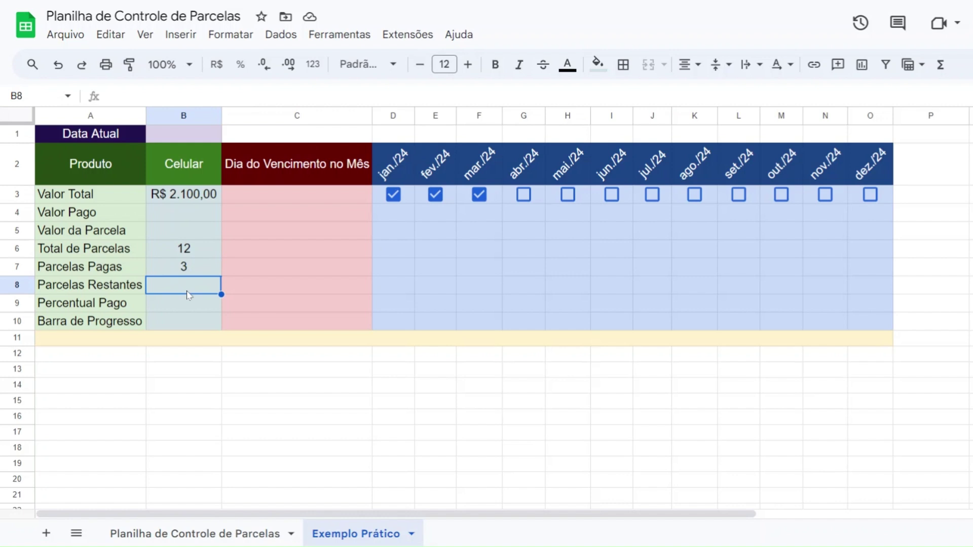
type("=")
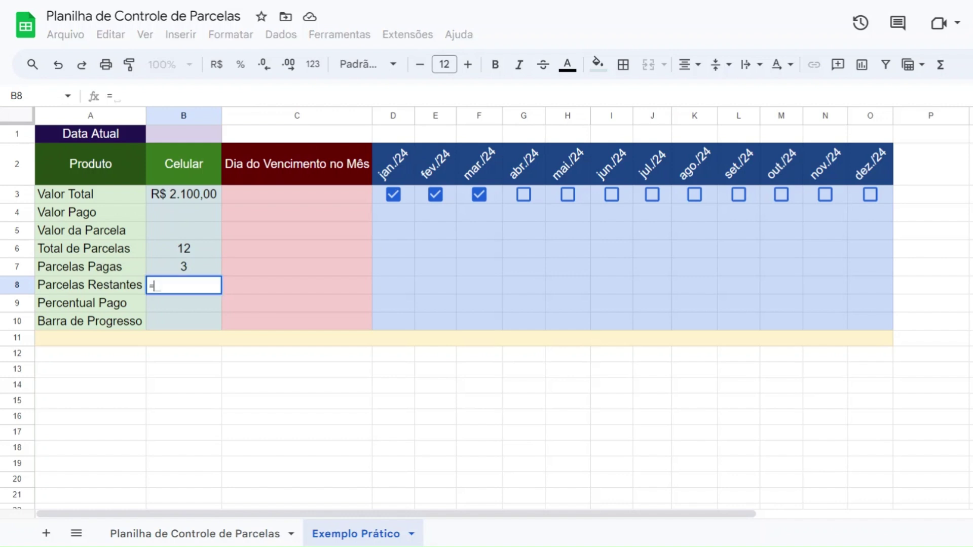
left_click(191, 254)
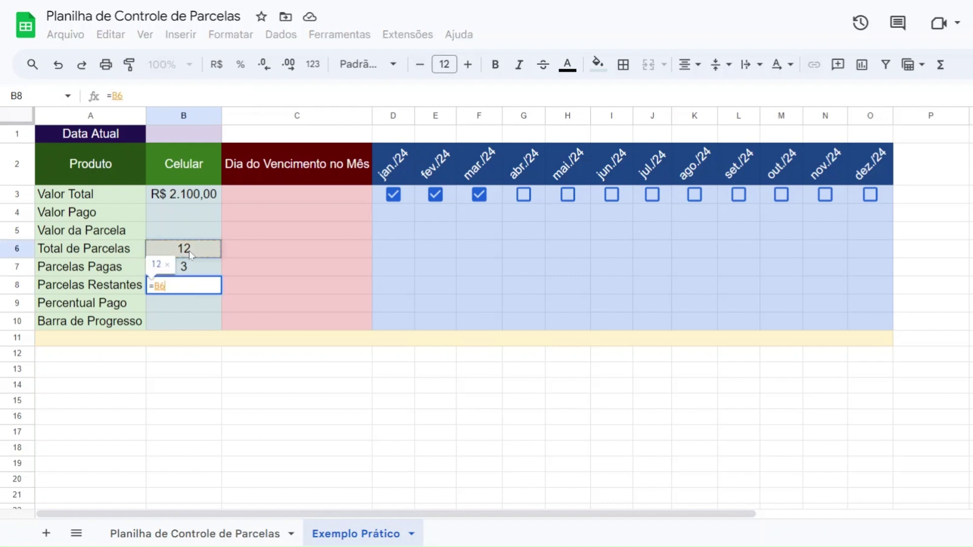
type("-")
left_click(192, 272)
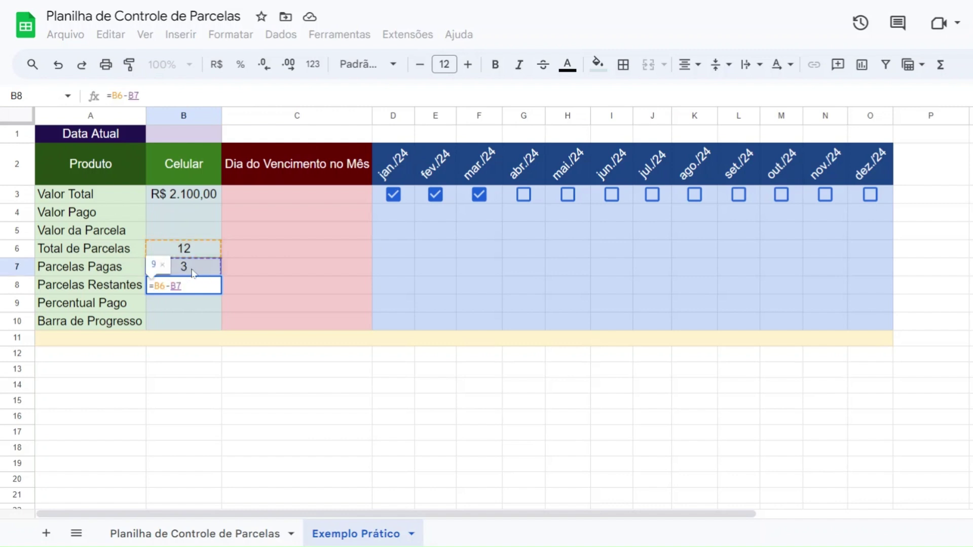
key("Return")
left_click(209, 287)
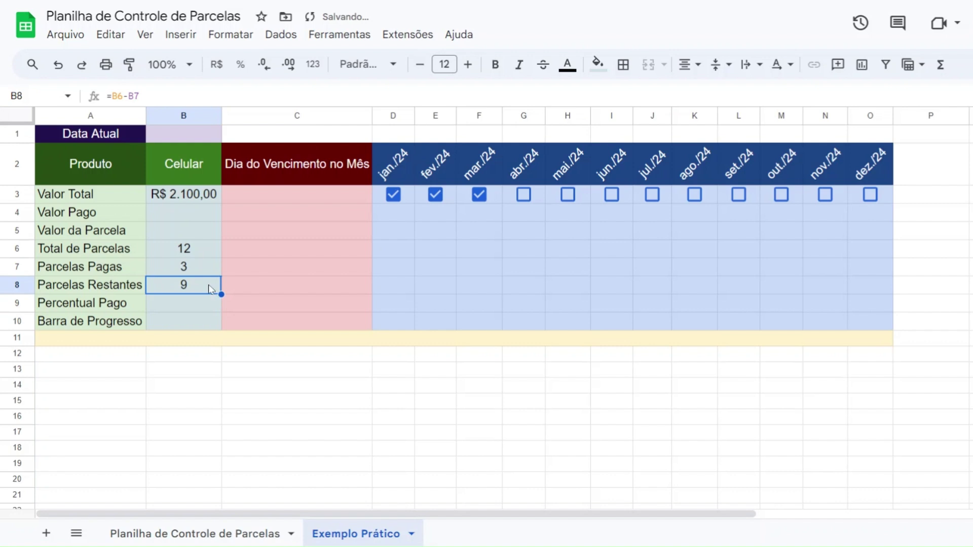
Clear the jan./24, fev./24 and mar./24 checkboxes to test the paid and remaining installment formulas
left_click(393, 195)
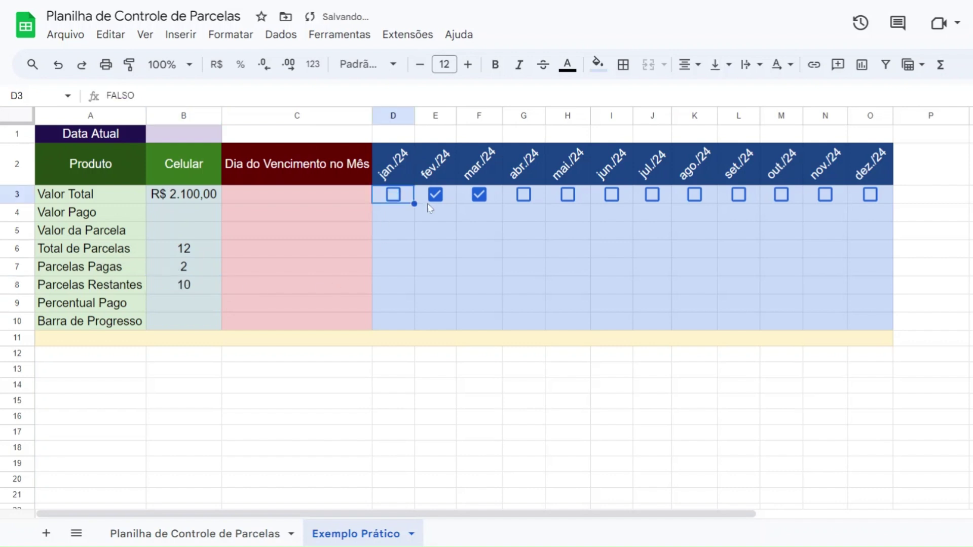
left_click(435, 194)
left_click(479, 194)
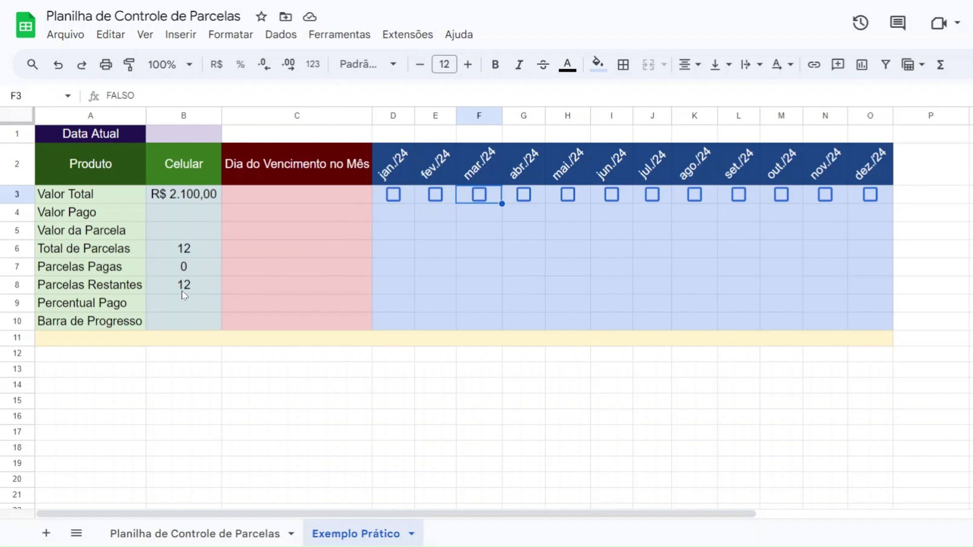
Mark the Celular installments for jan./24 through abr./24 as paid in D3:G3
left_click(394, 197)
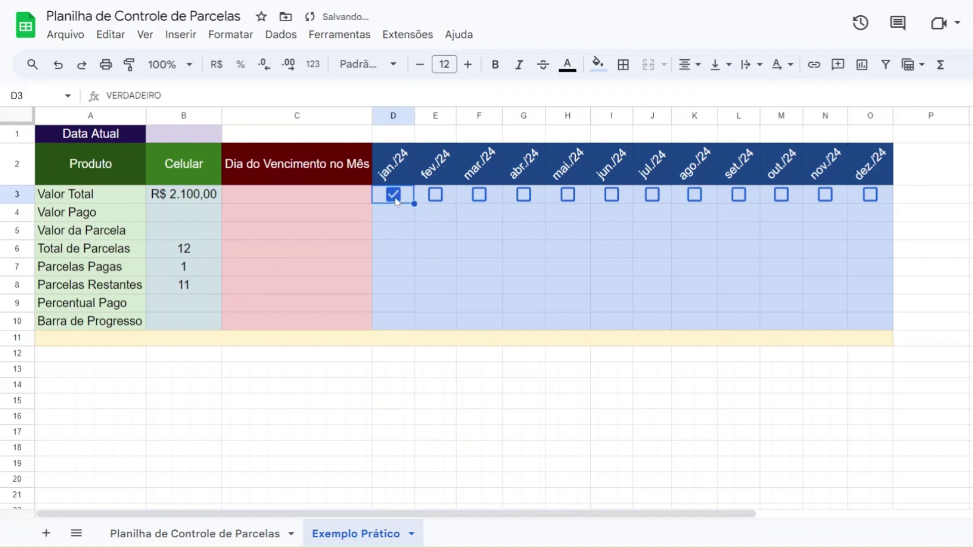
left_click(435, 197)
left_click(479, 198)
left_click(524, 197)
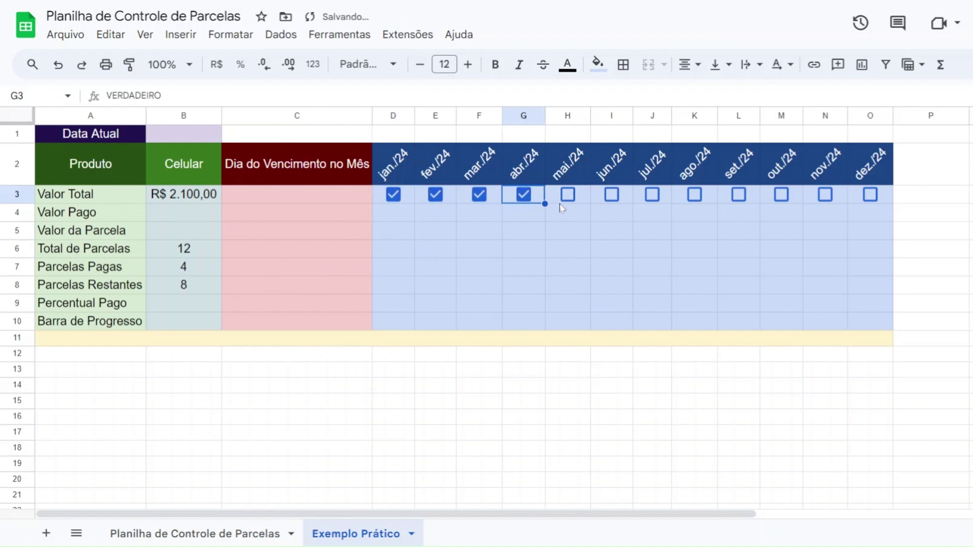
Mark the Celular installments for mai./24 and jun./24 as paid in H3:I3
left_click(567, 198)
left_click(612, 196)
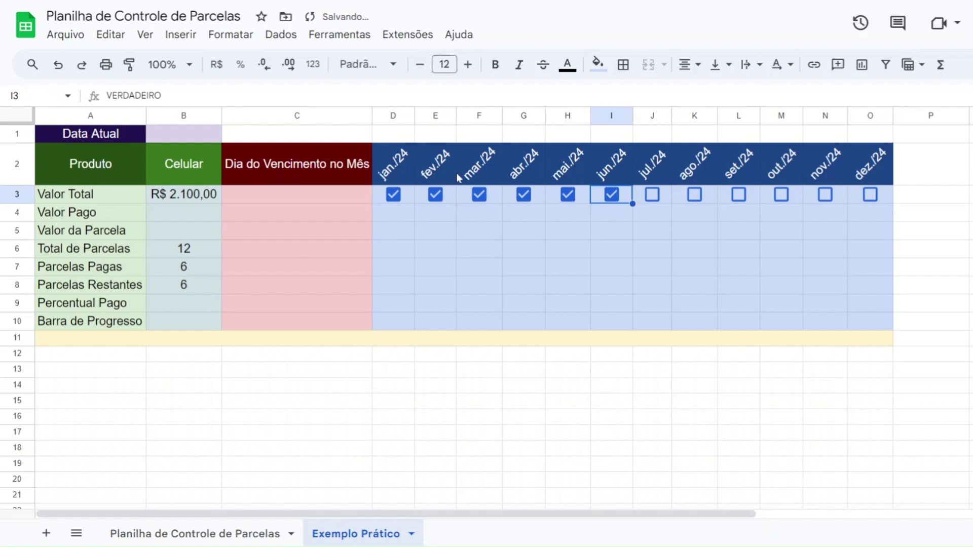
Replace the Parcelas Restantes formula in B8 with =CONT.SE(D3:O3;FALSO) to count the unticked checkboxes
left_click(195, 287)
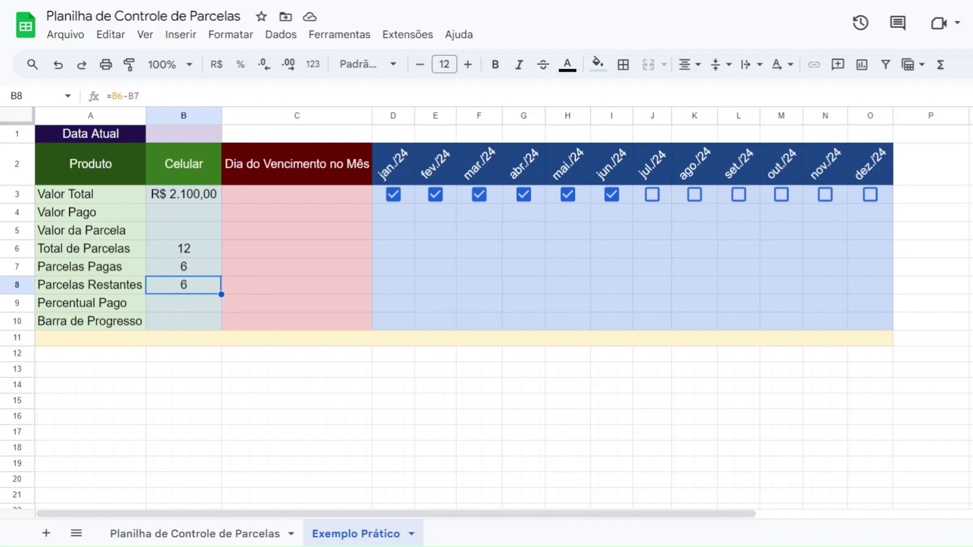
key("Delete")
type("=con")
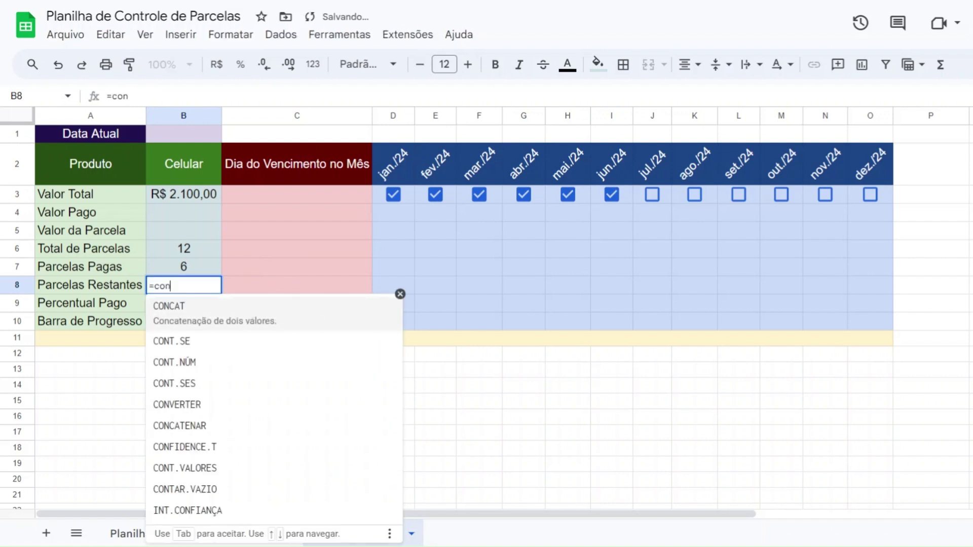
type("t.se")
left_click(239, 310)
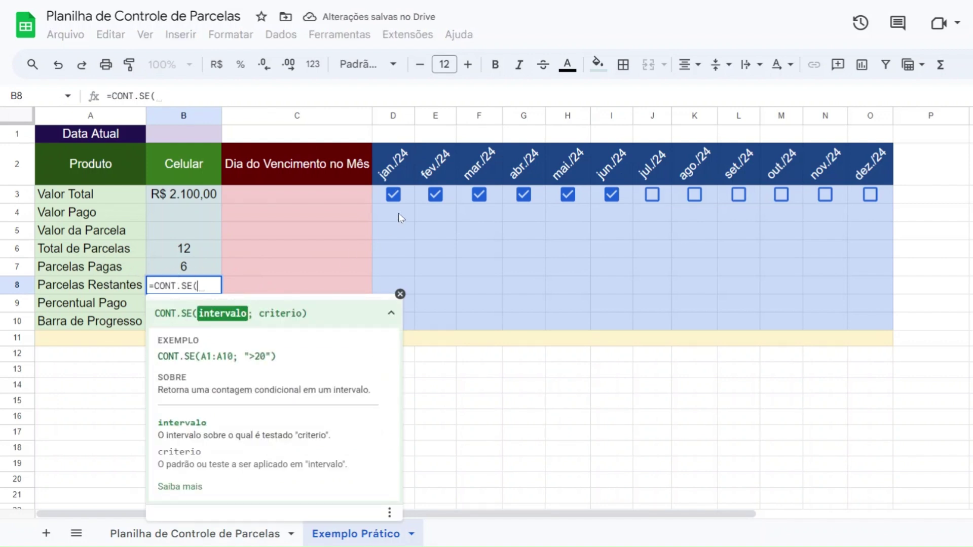
left_click(409, 201)
left_click_drag(408, 200, 852, 197)
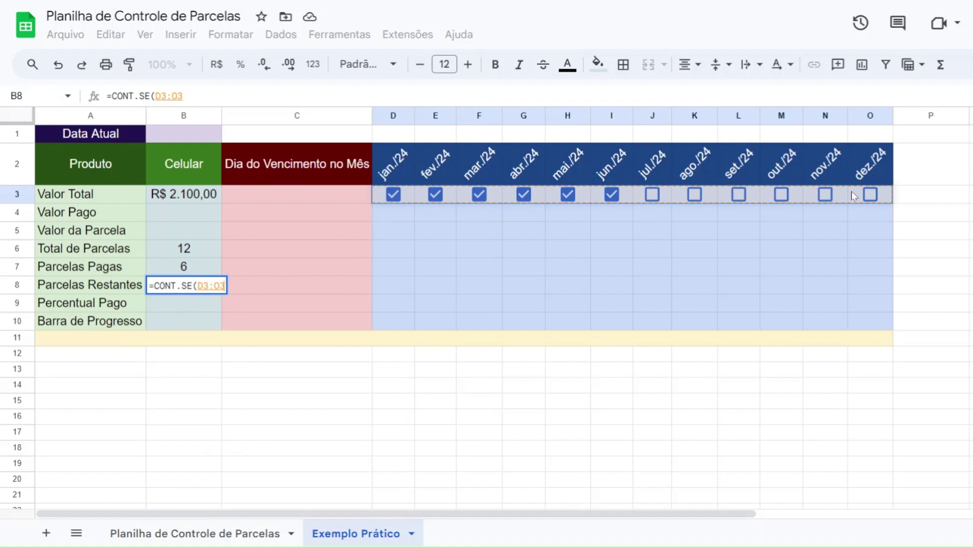
type(";")
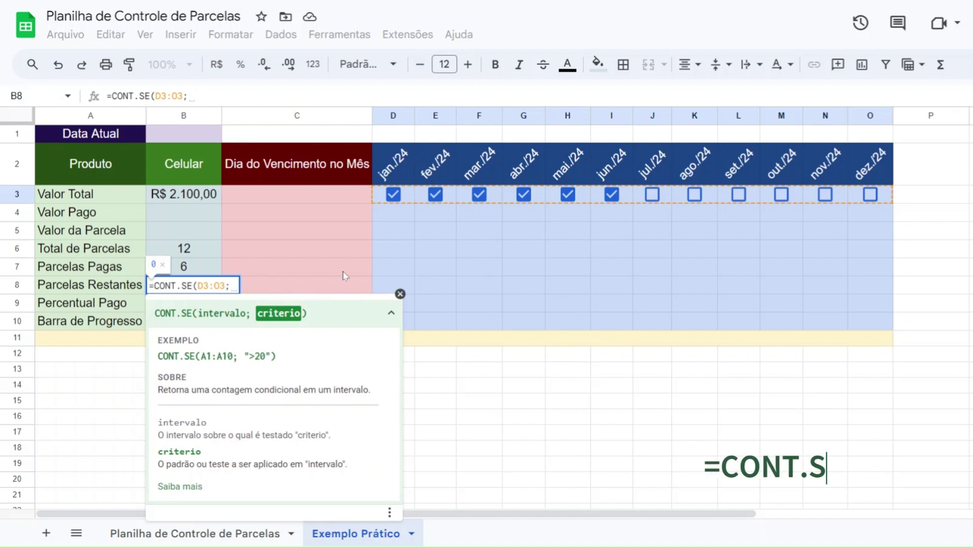
type("FALSO")
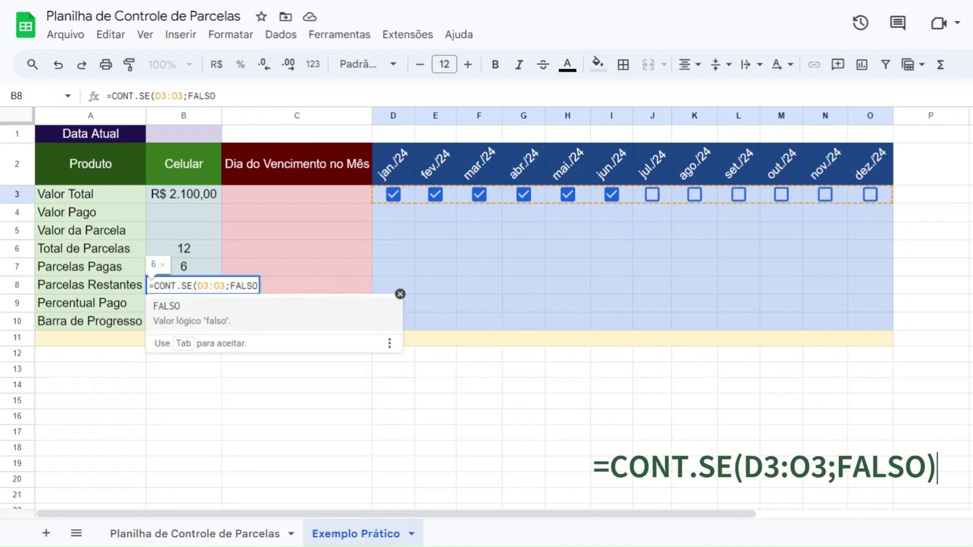
type(")")
key("Return")
Test the new Parcelas Restantes count by clearing the jan./24 to jun./24 checkboxes and ticking them again
left_click(393, 194)
left_click(436, 195)
left_click(479, 194)
left_click(523, 195)
left_click(567, 195)
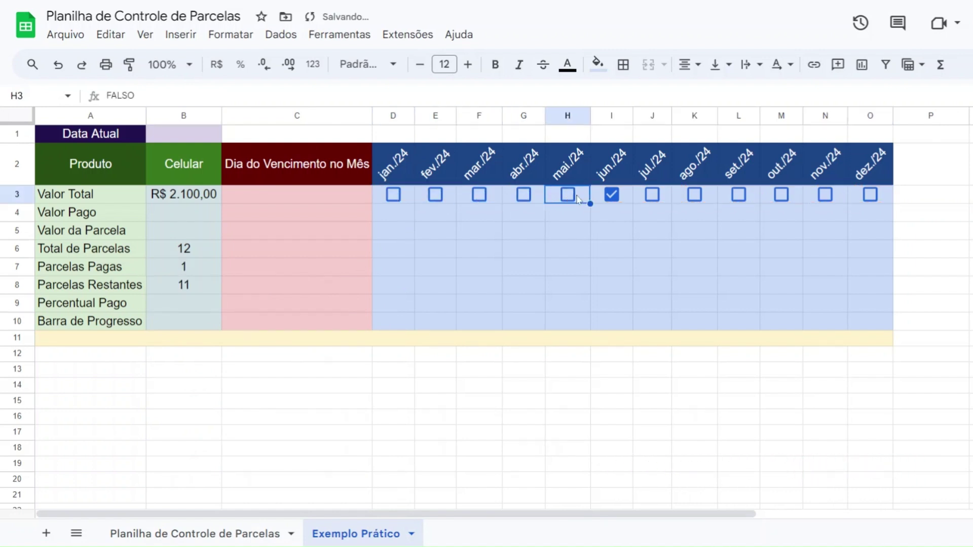
left_click(612, 194)
left_click(611, 194)
left_click(567, 194)
left_click(524, 194)
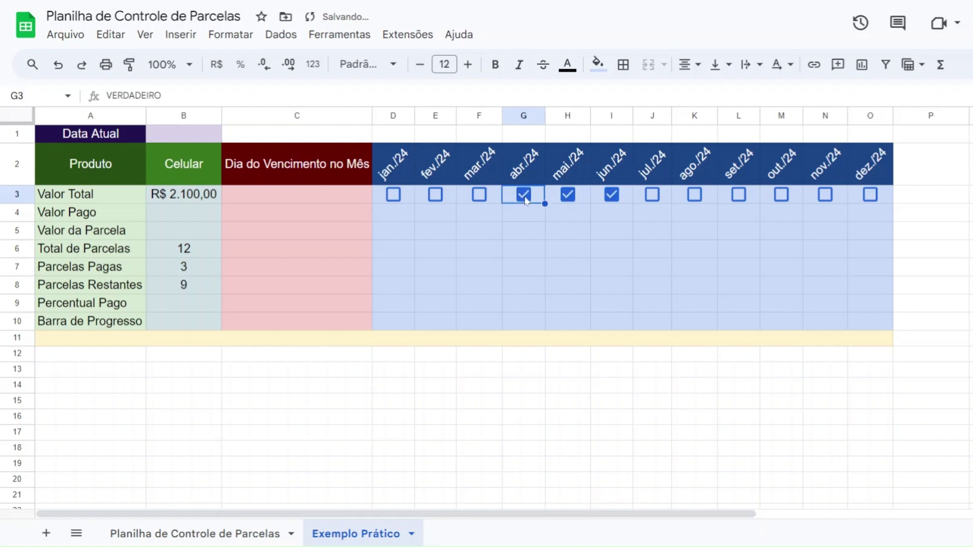
left_click(479, 194)
left_click(435, 195)
left_click(393, 194)
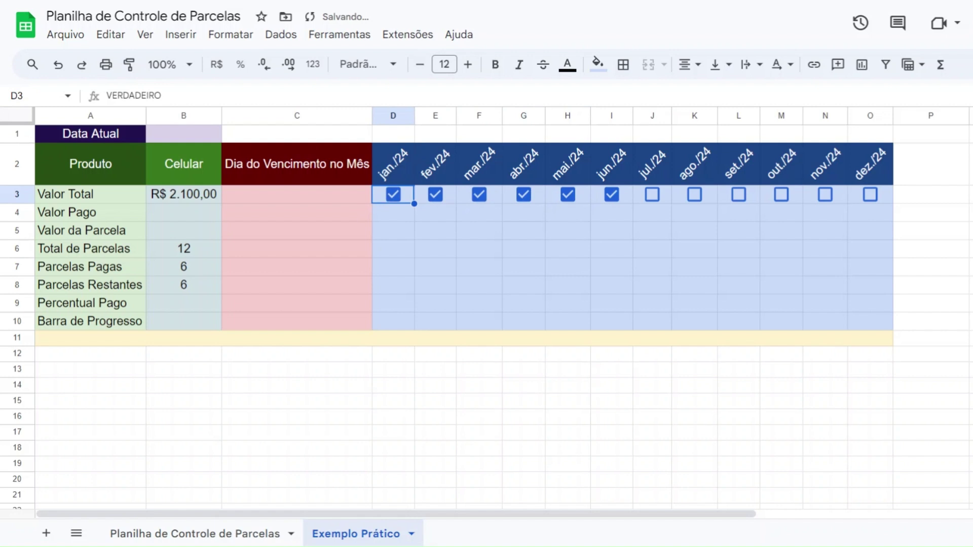
Calculate Valor da Parcela in B5 by dividing the total value by the number of installments with =B3/B6
left_click(195, 220)
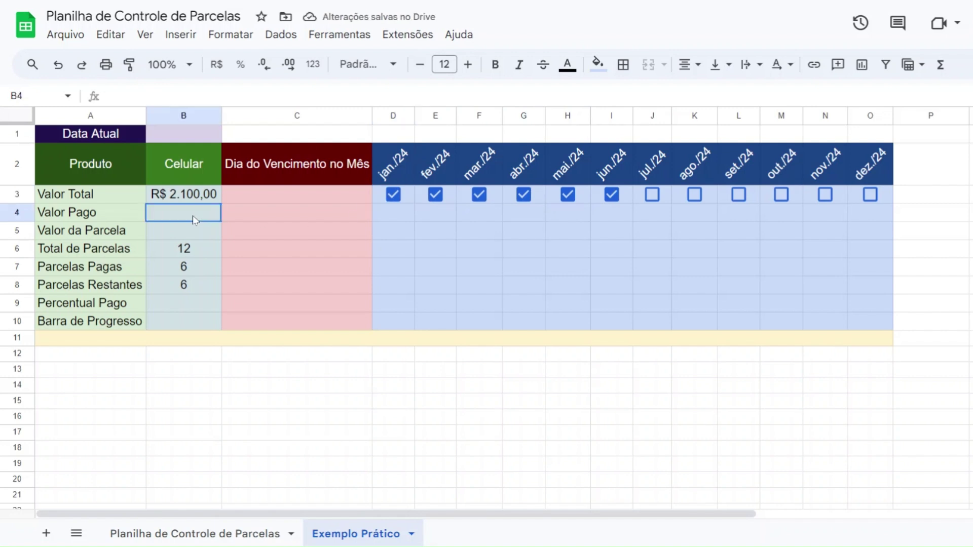
left_click(188, 233)
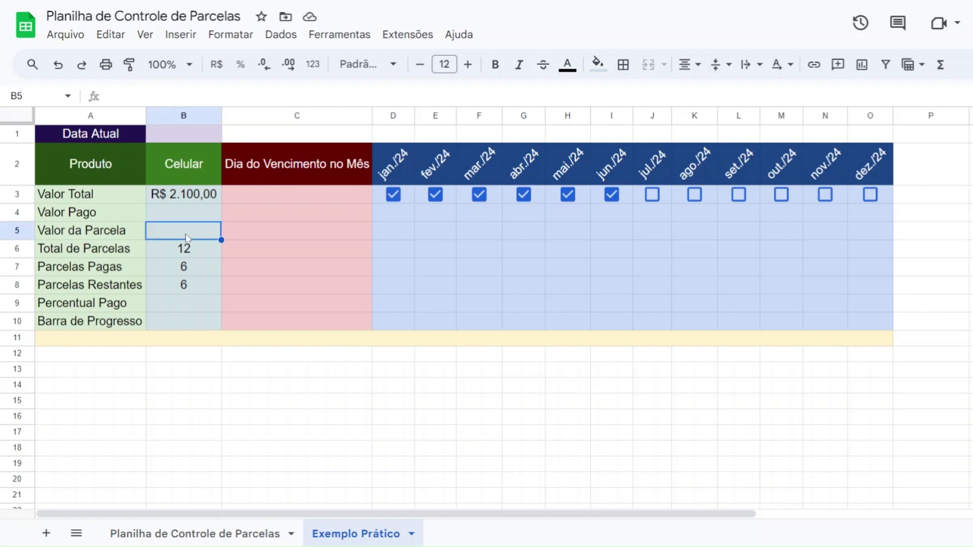
left_click(269, 219)
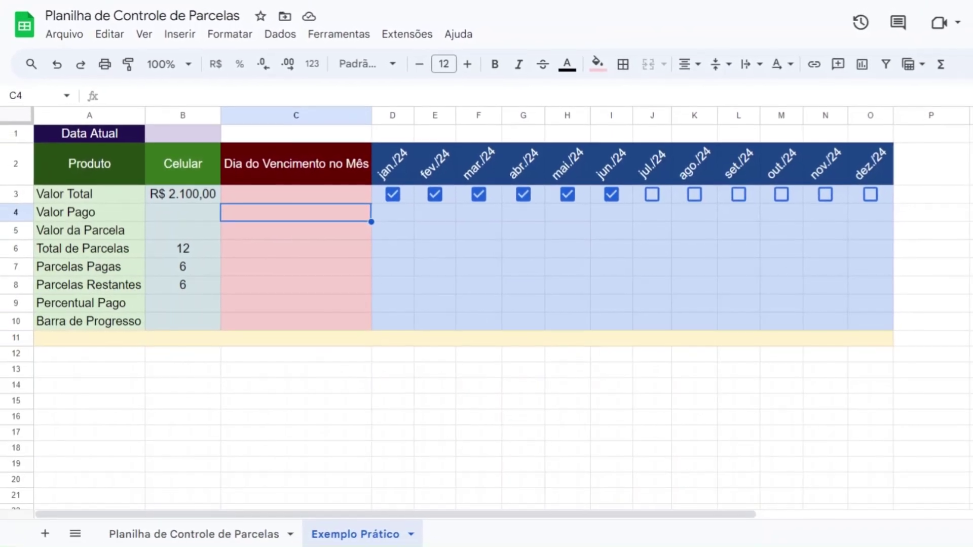
left_click(200, 220)
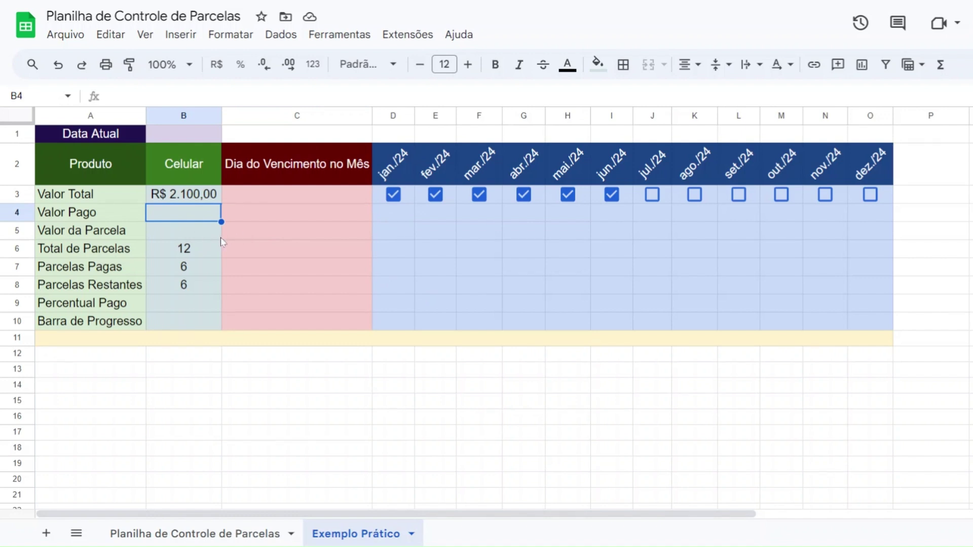
left_click(195, 238)
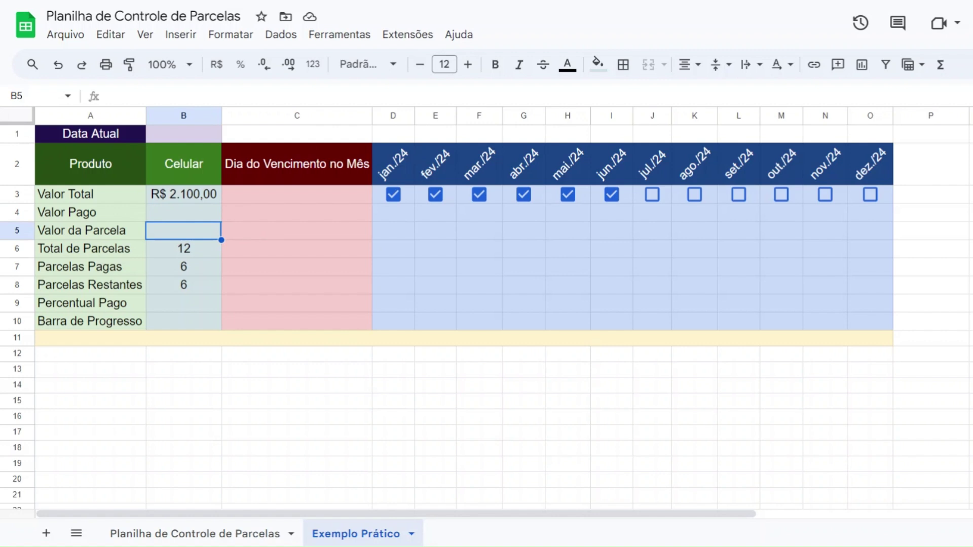
left_click(204, 200)
left_click(187, 253)
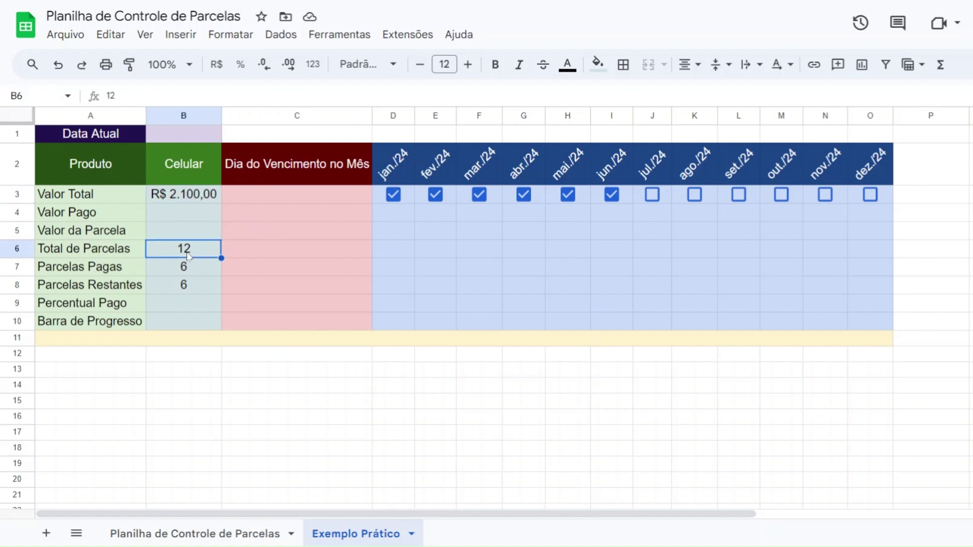
left_click(163, 234)
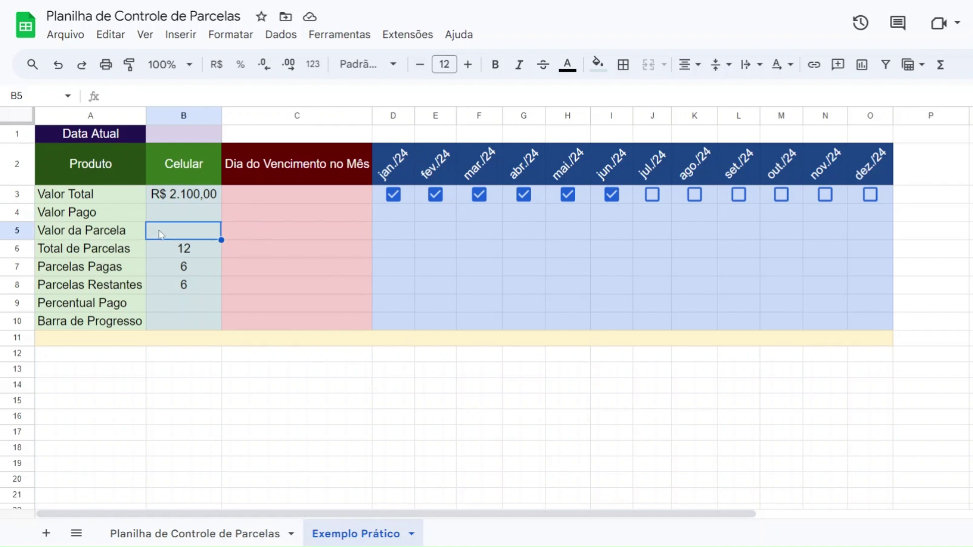
type("=")
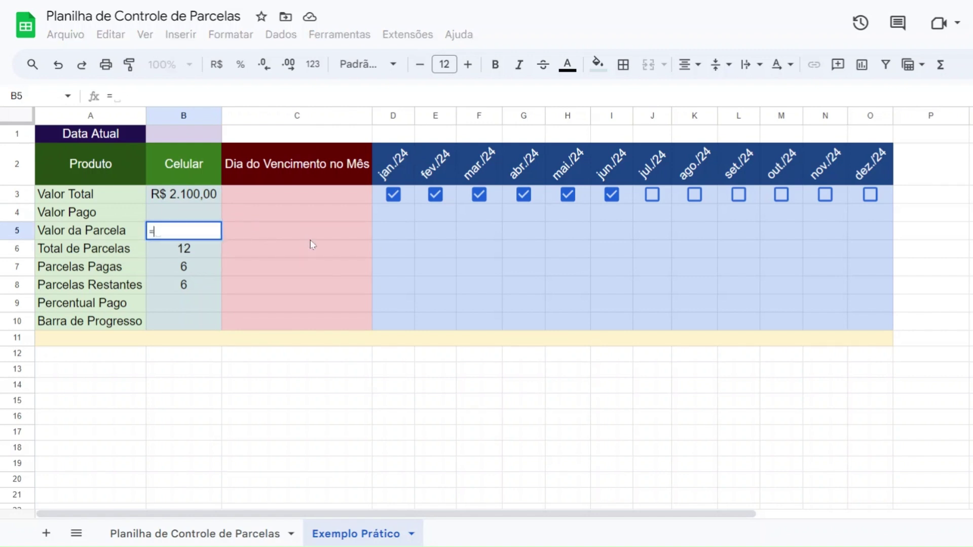
left_click(201, 203)
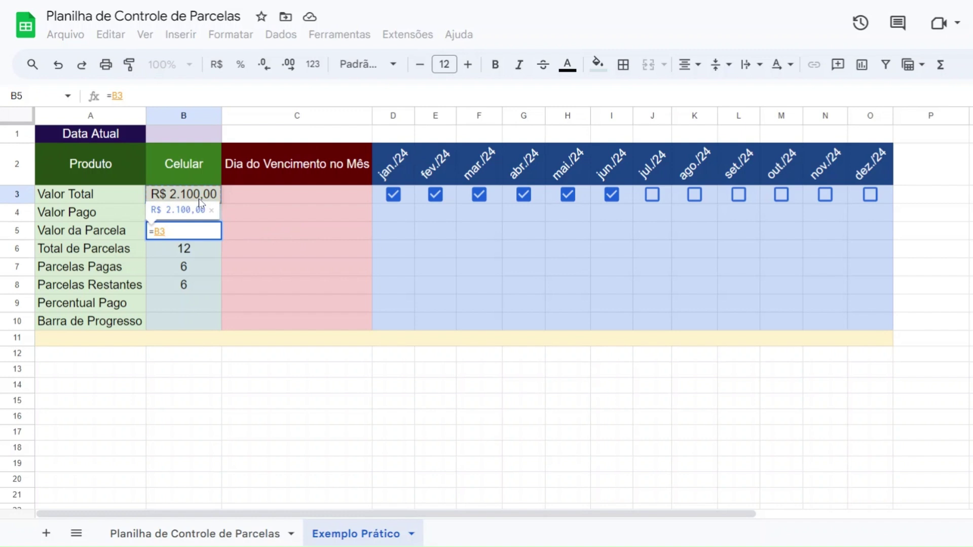
type("/")
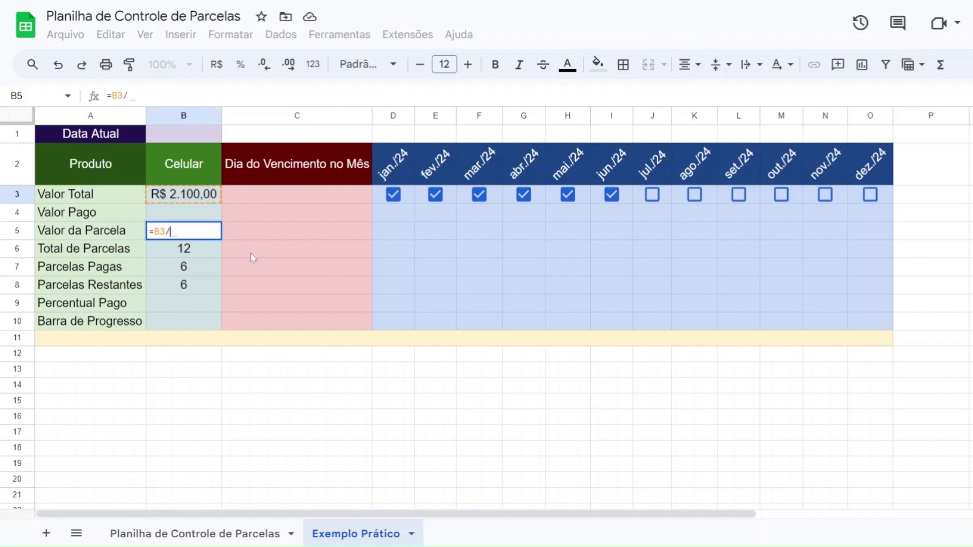
left_click(184, 248)
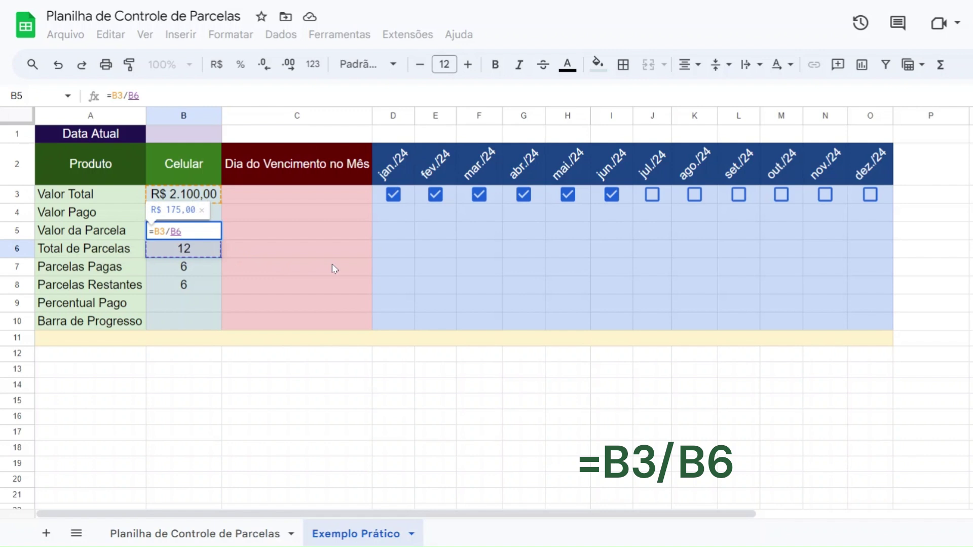
key("Return")
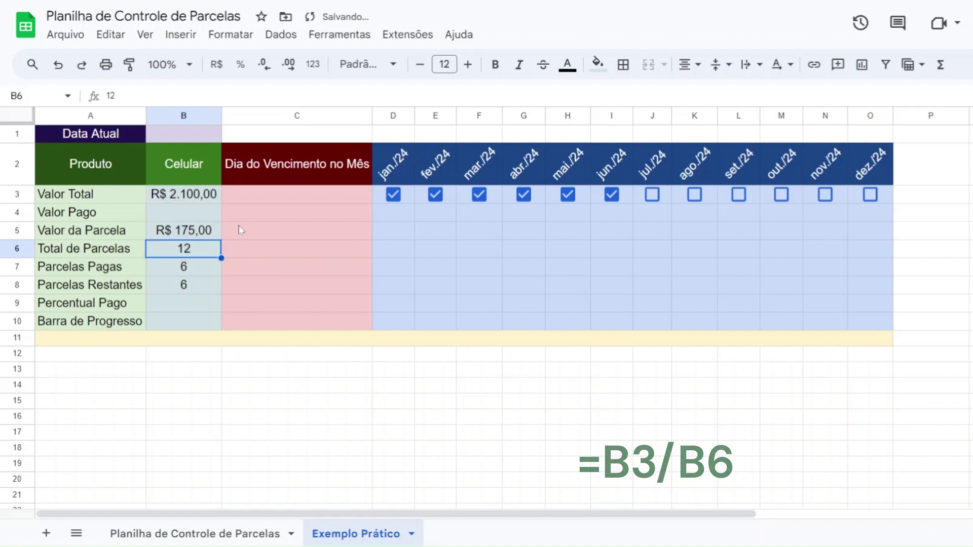
Calculate Valor Pago in B4 by multiplying the installment value by the paid installments with =B5*B7
left_click(157, 233)
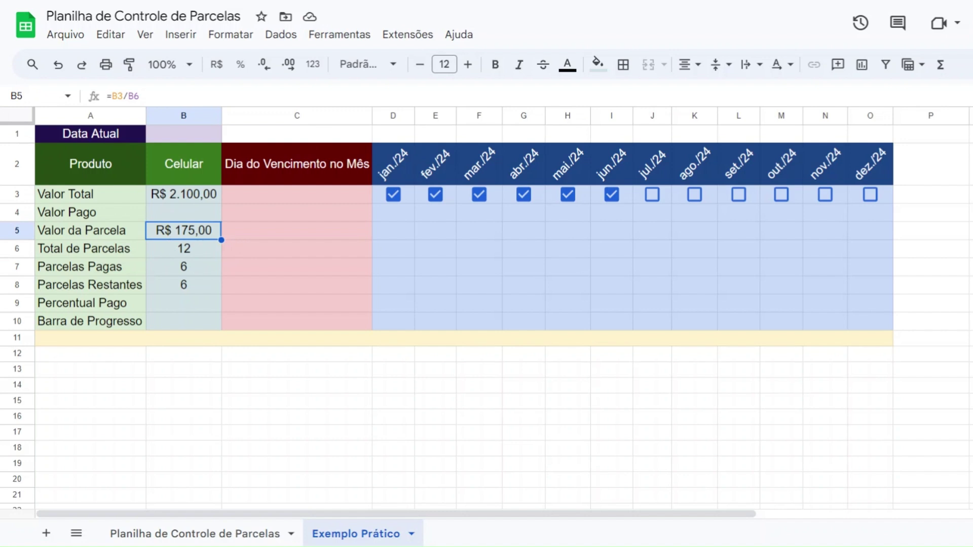
left_click(203, 216)
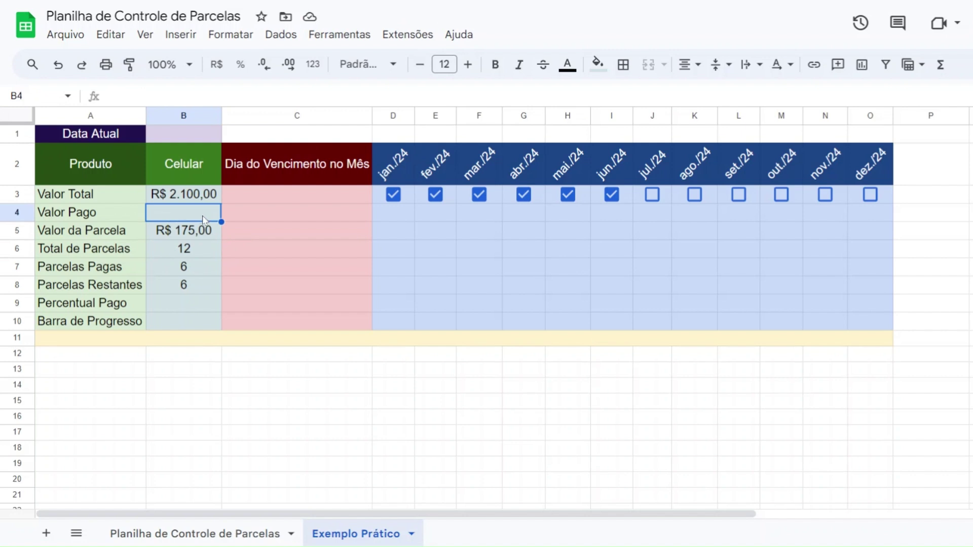
left_click(196, 269)
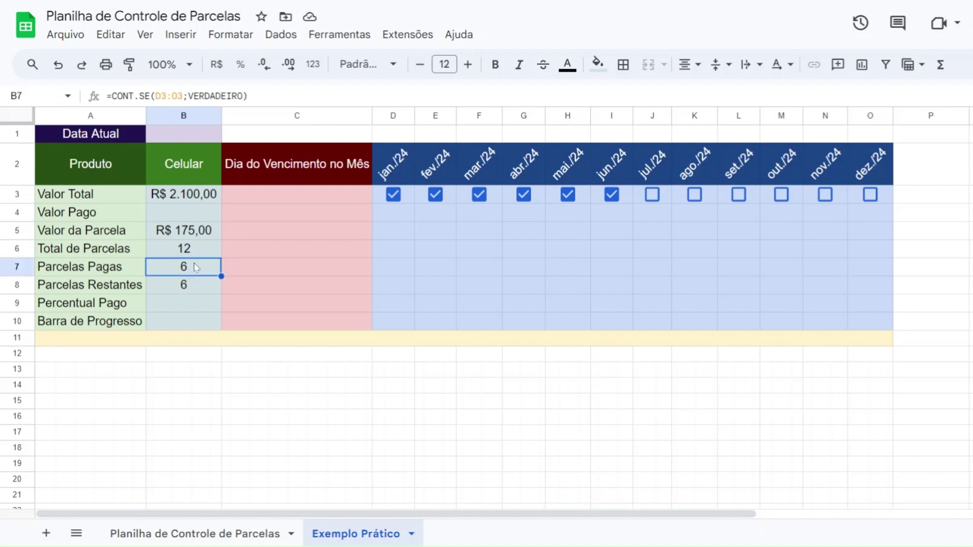
left_click(197, 238)
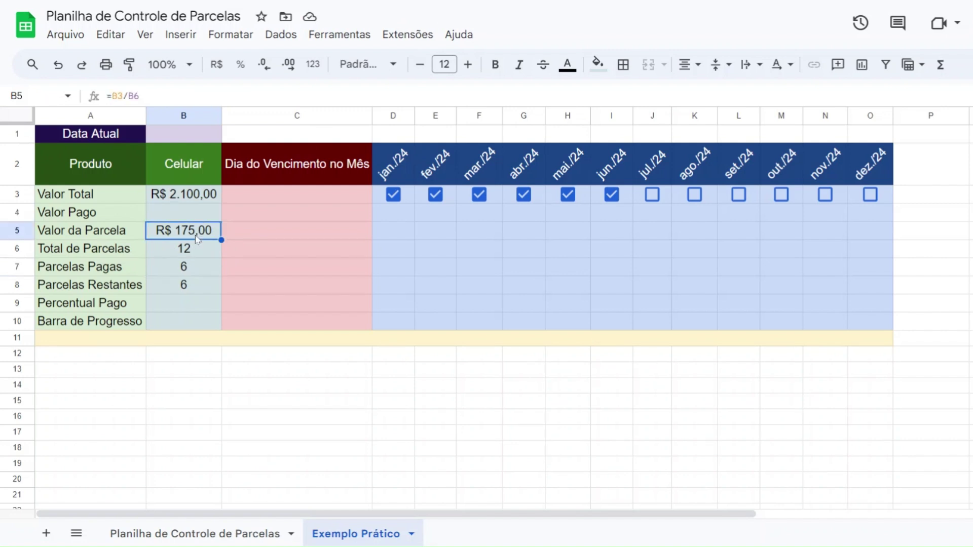
left_click(187, 218)
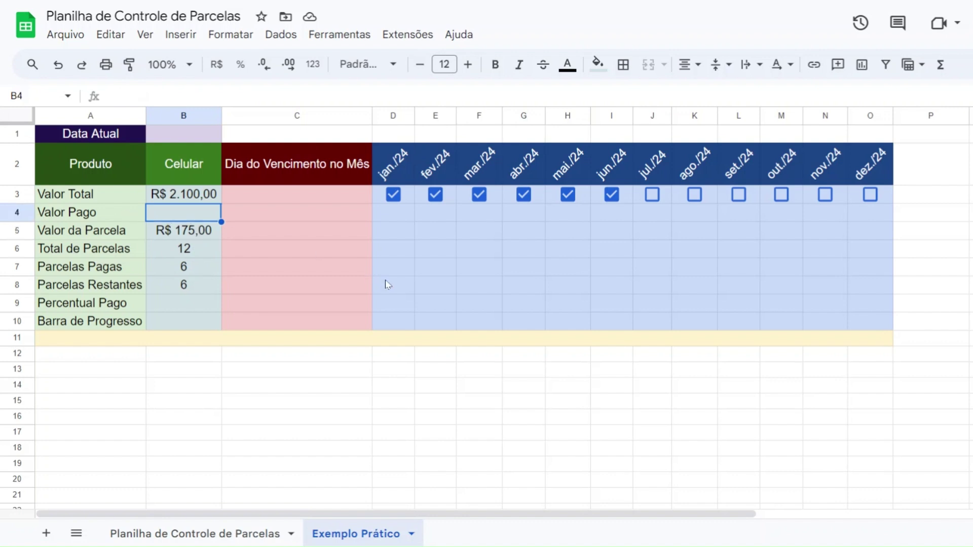
type("=")
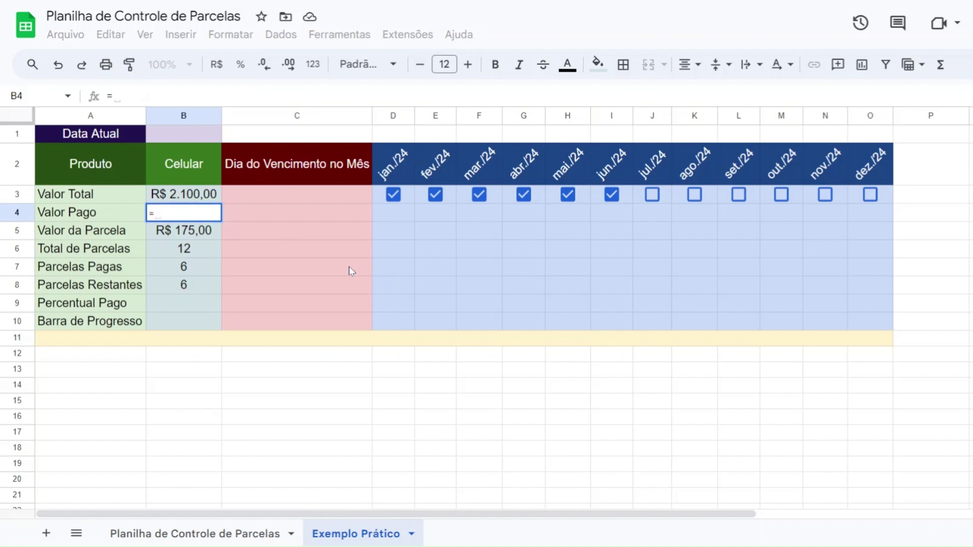
left_click(199, 238)
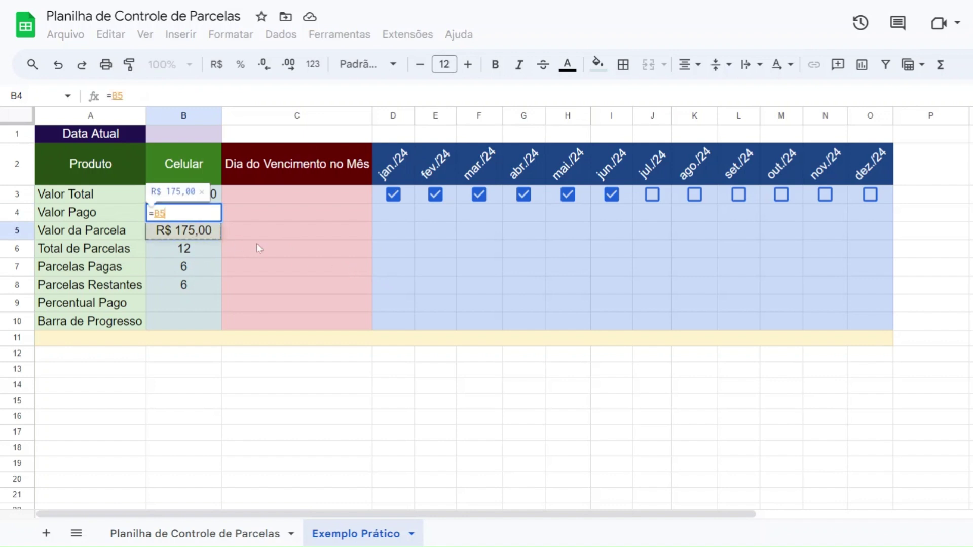
type("*")
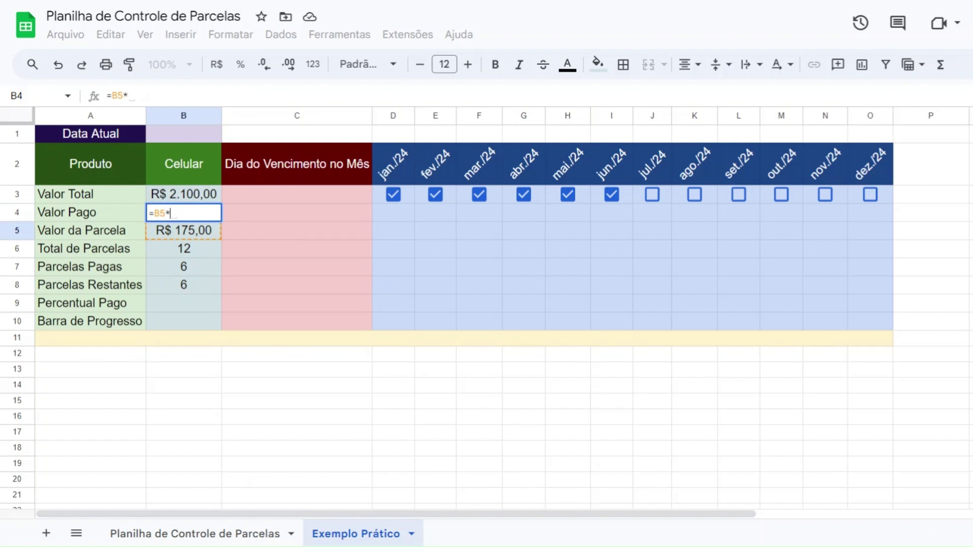
left_click(194, 274)
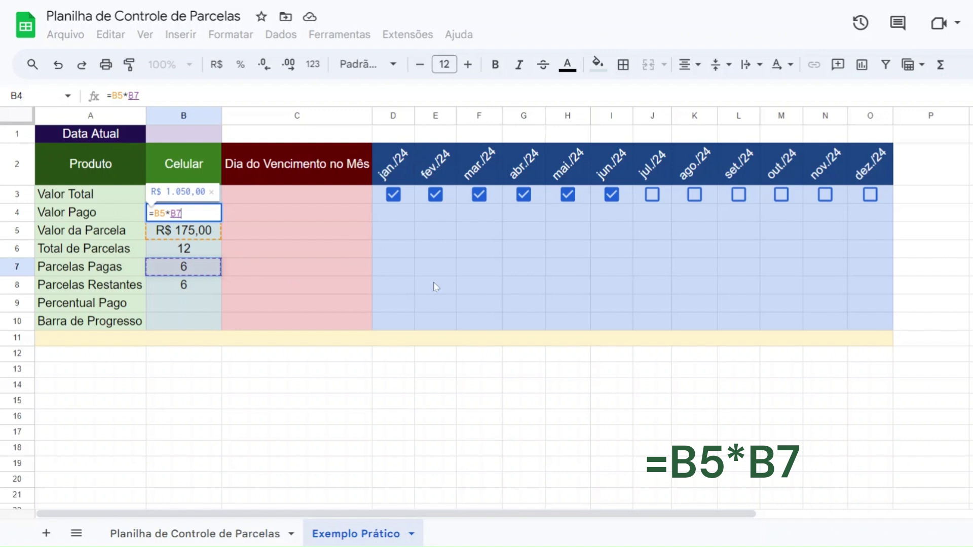
key("Return")
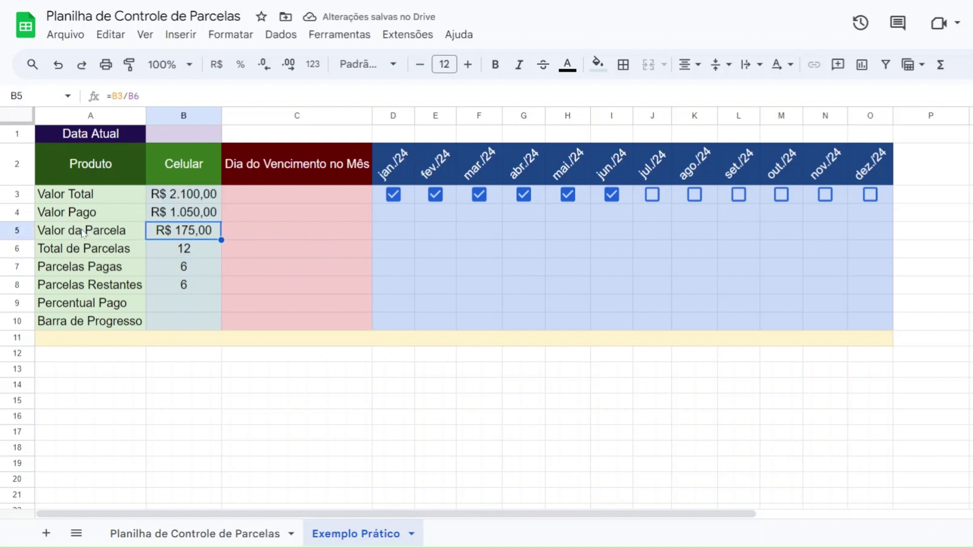
Clear the jun./24 back to jan./24 checkboxes to test the Valor Pago formula in B4
left_click(181, 217)
left_click(612, 194)
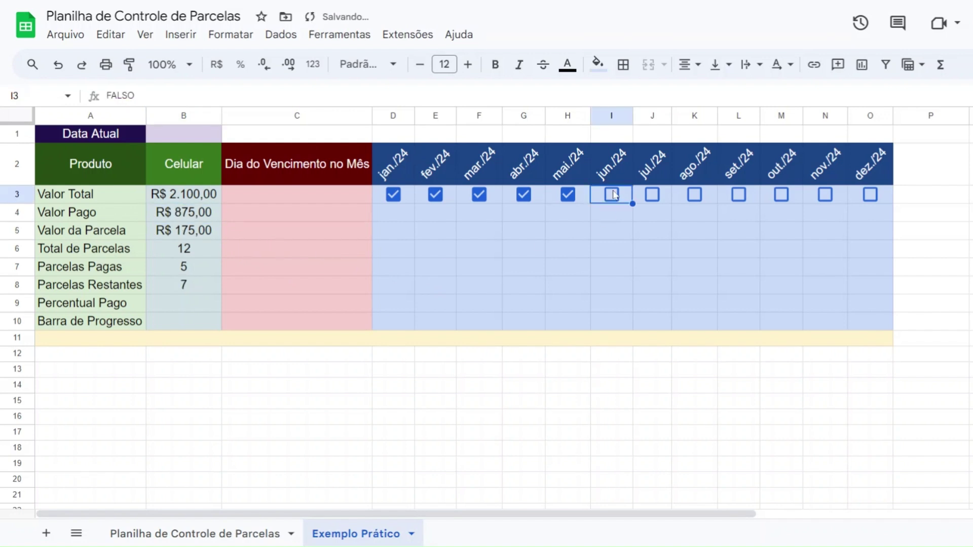
left_click(567, 194)
left_click(524, 194)
left_click(479, 194)
left_click(435, 195)
left_click(393, 195)
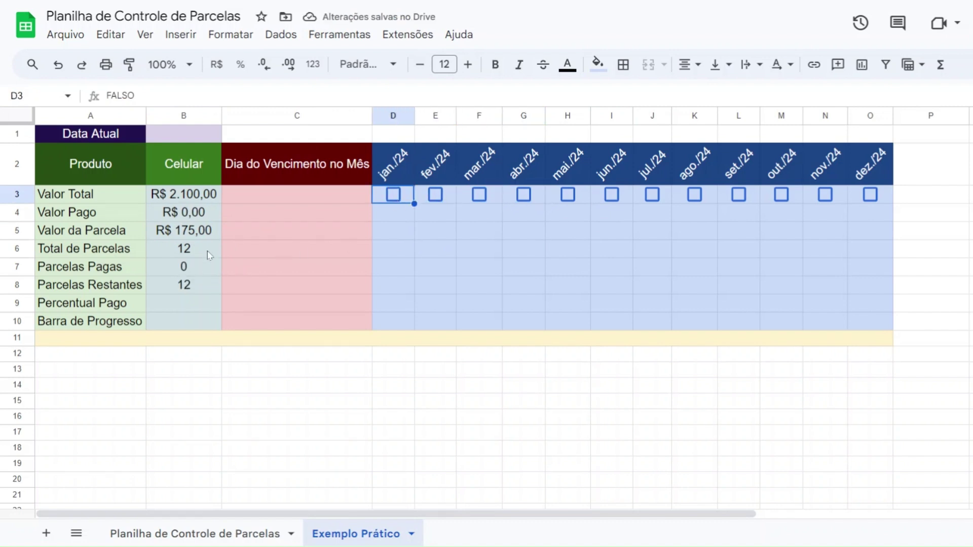
left_click(209, 214)
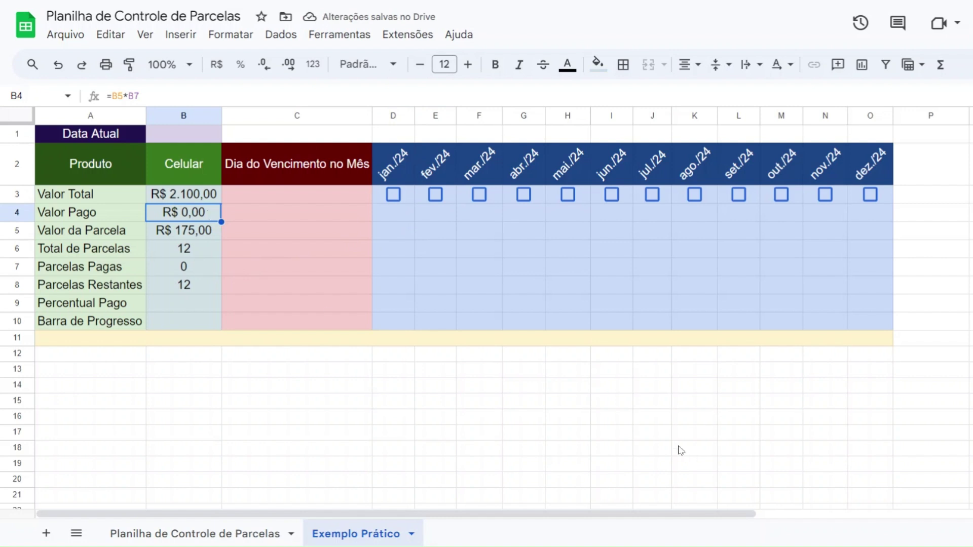
Tick all twelve payment checkboxes from jan./24 to dez./24 to test the Valor Pago formula in B4
left_click(393, 195)
left_click(435, 196)
left_click(478, 194)
left_click(524, 194)
left_click(567, 194)
left_click(612, 194)
left_click(652, 194)
left_click(694, 195)
left_click(738, 195)
left_click(781, 195)
left_click(825, 195)
left_click(870, 195)
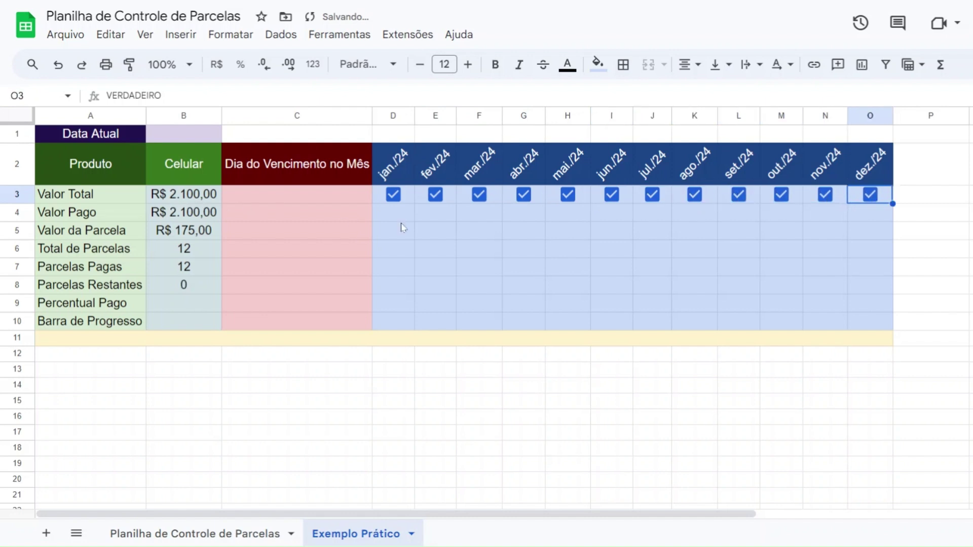
Clear the checkboxes from dez./24 back to jul./24, leaving jan./24 to jun./24 ticked
left_click(870, 194)
left_click(825, 195)
left_click(780, 194)
left_click(738, 194)
left_click(694, 194)
left_click(652, 195)
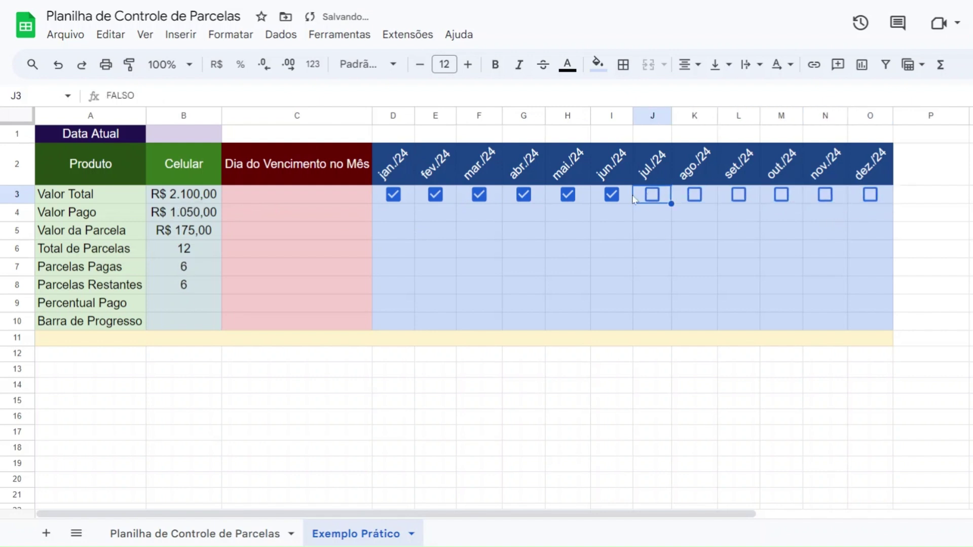
Tick the jul./24 and ago./24 checkboxes and clear both again
left_click(178, 312)
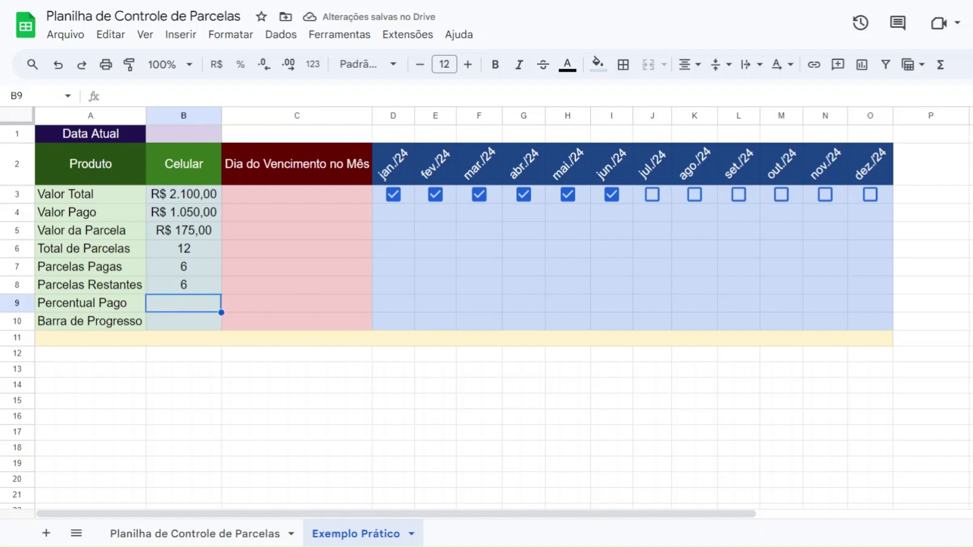
left_click(184, 318)
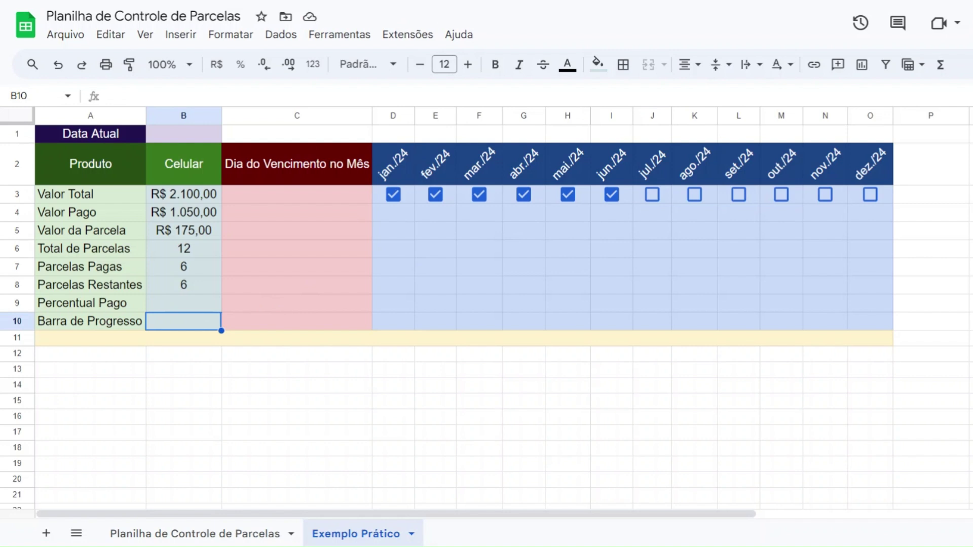
left_click(653, 195)
left_click(693, 198)
left_click(693, 198)
left_click(652, 195)
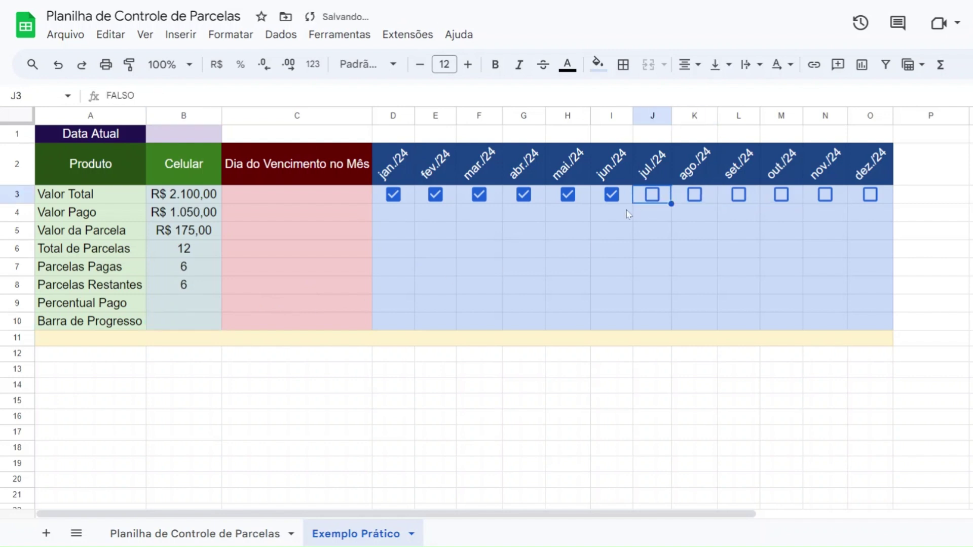
Format Percentual Pago in B9 as a percentage, calculate it with =B4/B3, and reject the suggested autofill for B10
left_click(180, 309)
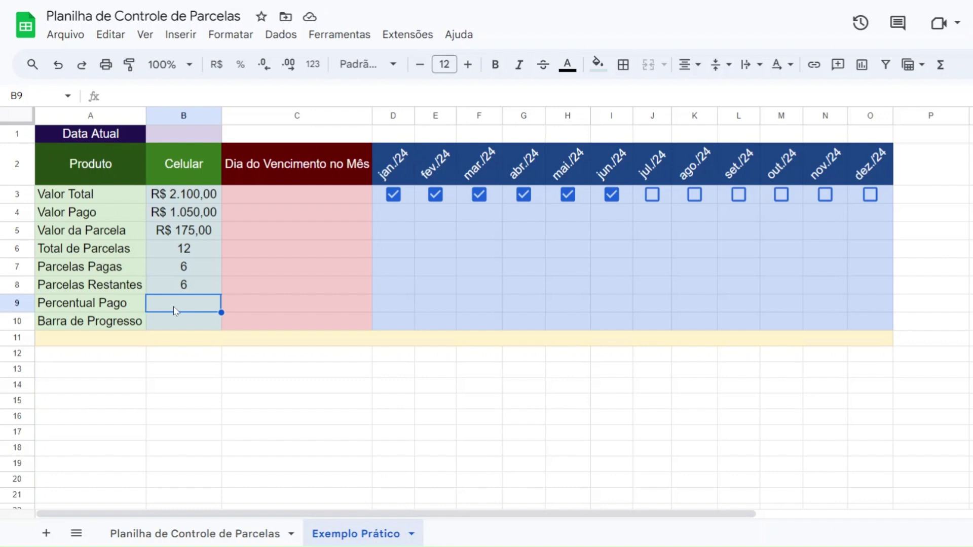
left_click(241, 69)
type("=")
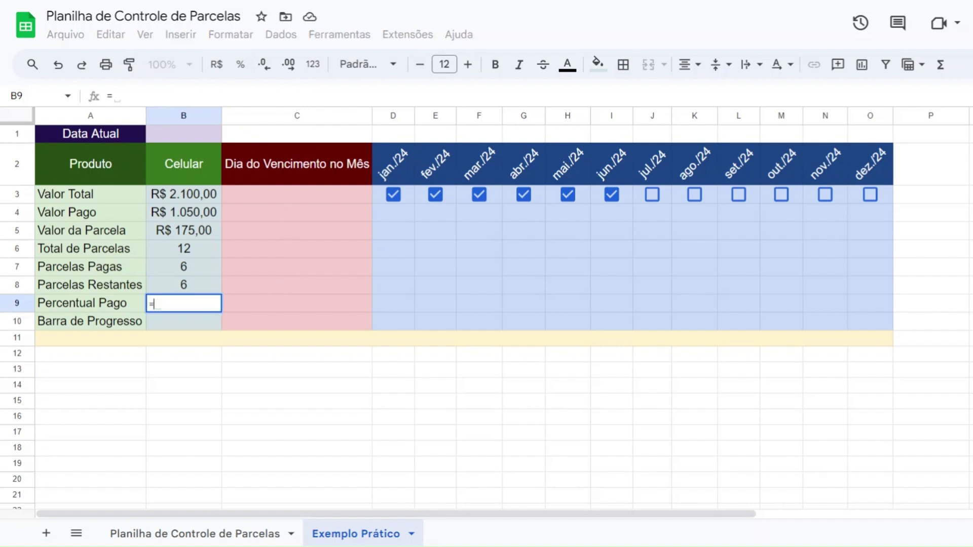
left_click(196, 215)
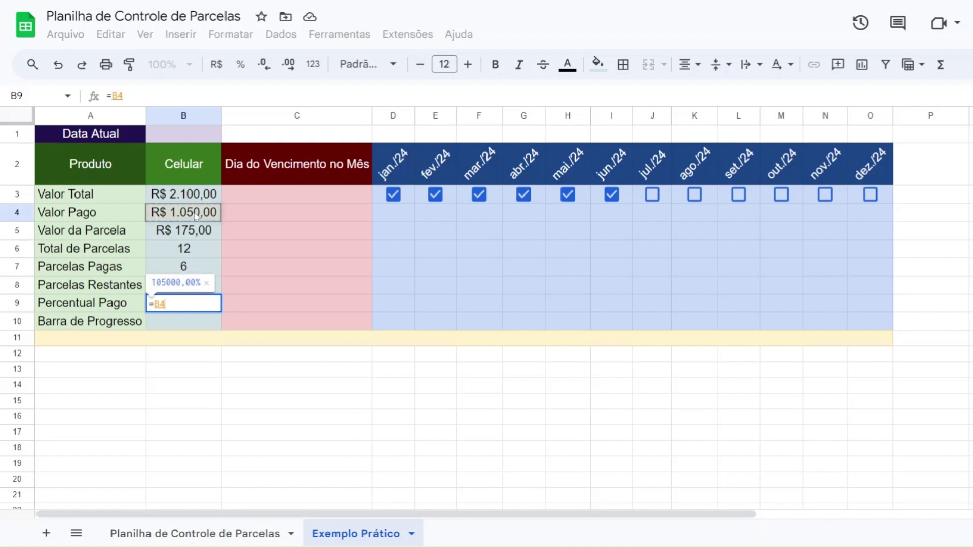
type("/")
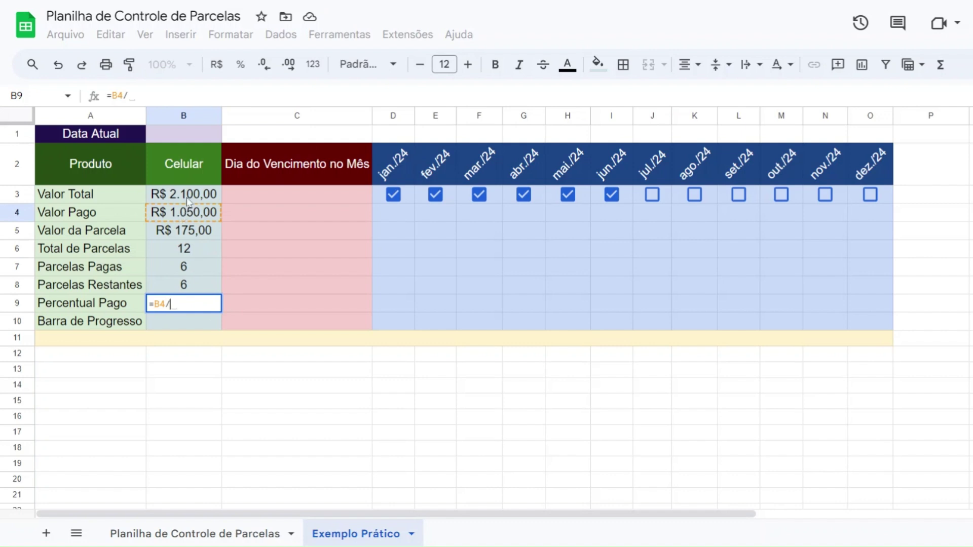
left_click(188, 199)
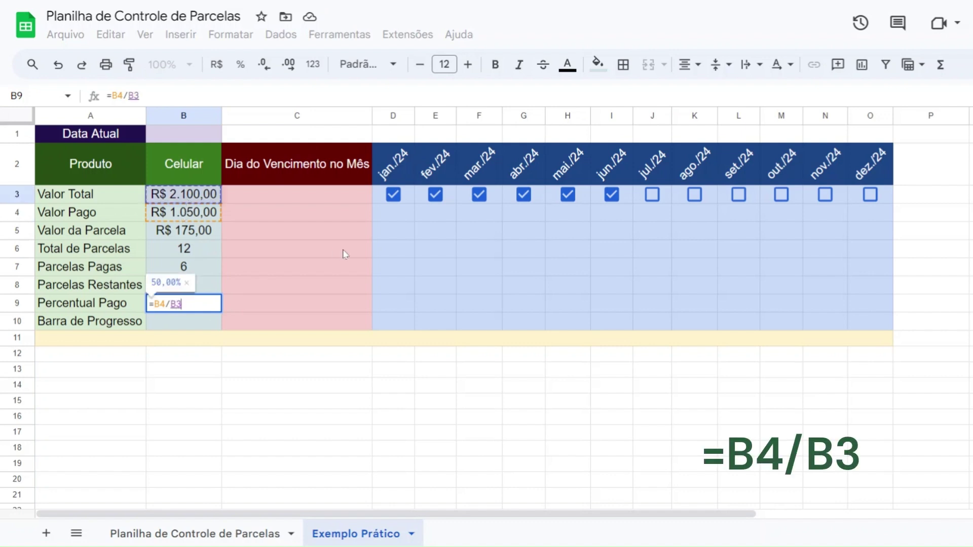
key("Return")
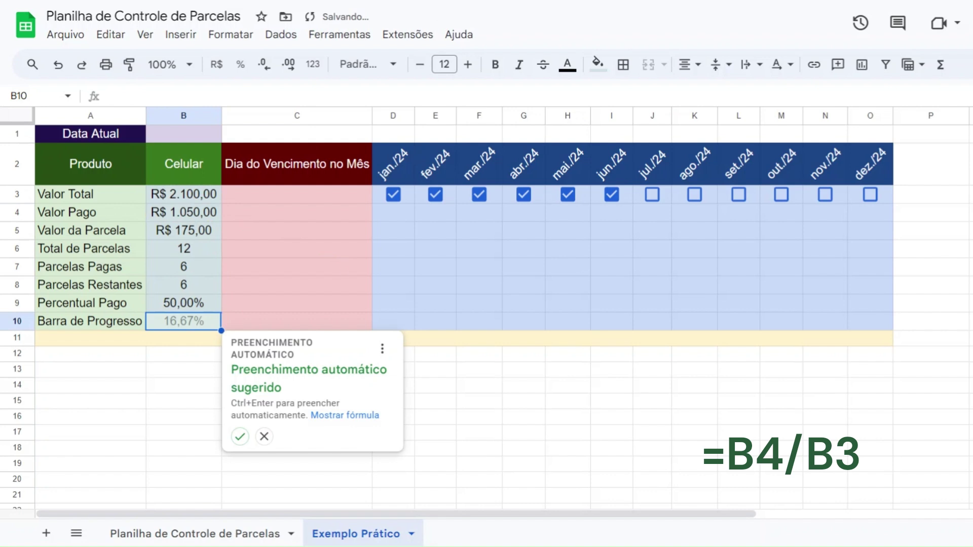
left_click(264, 436)
left_click(245, 310)
left_click(209, 306)
left_click(267, 310)
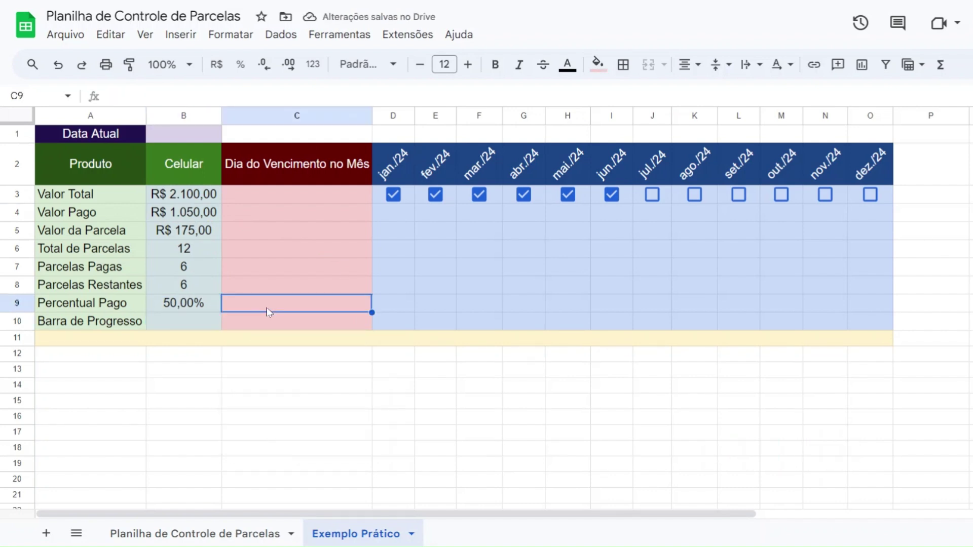
Clear the checkboxes from jun./24 back to jan./24 to test the Percentual Pago formula in B9
left_click(611, 197)
left_click(567, 196)
left_click(524, 195)
left_click(479, 196)
left_click(436, 195)
left_click(393, 195)
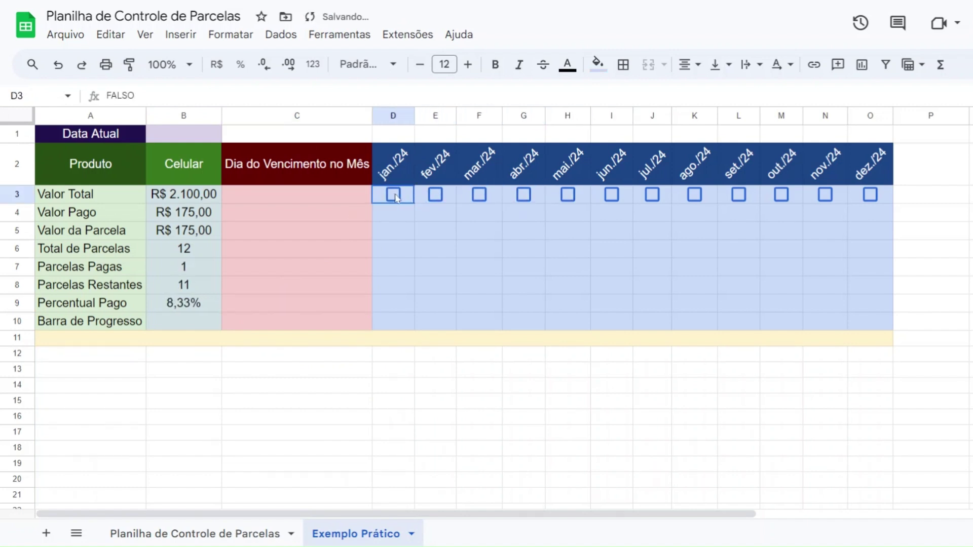
Tick every monthly checkbox from jan./24 to dez./24 to test the Percentual Pago formula up to full payment
left_click(393, 195)
left_click(435, 195)
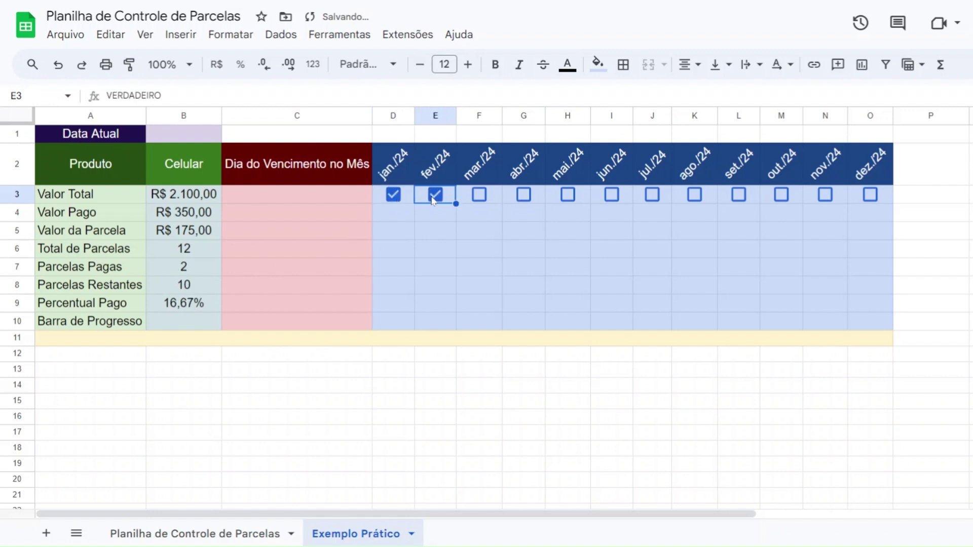
left_click(479, 195)
left_click(524, 195)
left_click(567, 195)
left_click(612, 196)
left_click(652, 195)
left_click(693, 196)
left_click(738, 197)
left_click(781, 197)
left_click(826, 196)
left_click(867, 196)
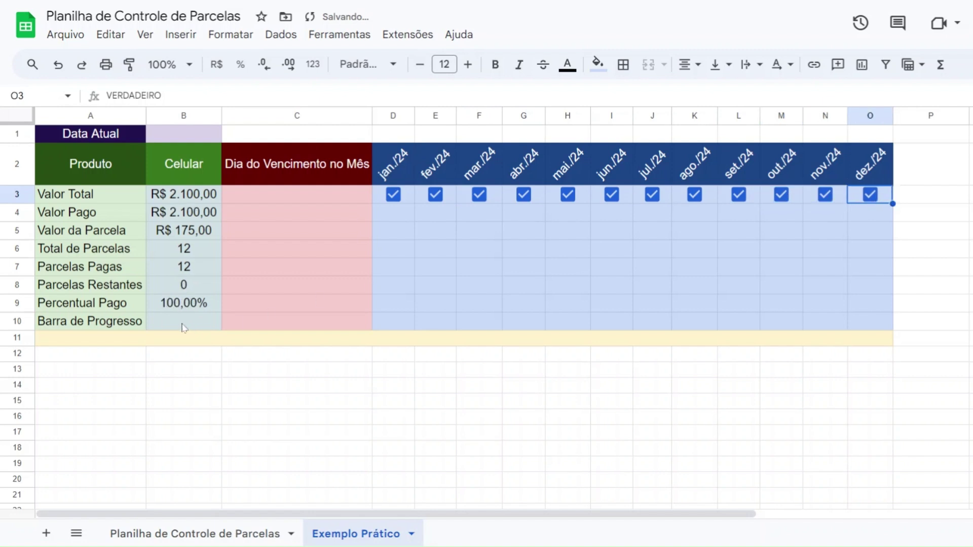
Clear the dez./24 to jul./24 checkboxes again so only the first six months stay ticked
left_click(869, 197)
left_click(824, 196)
left_click(781, 196)
left_click(740, 196)
left_click(695, 198)
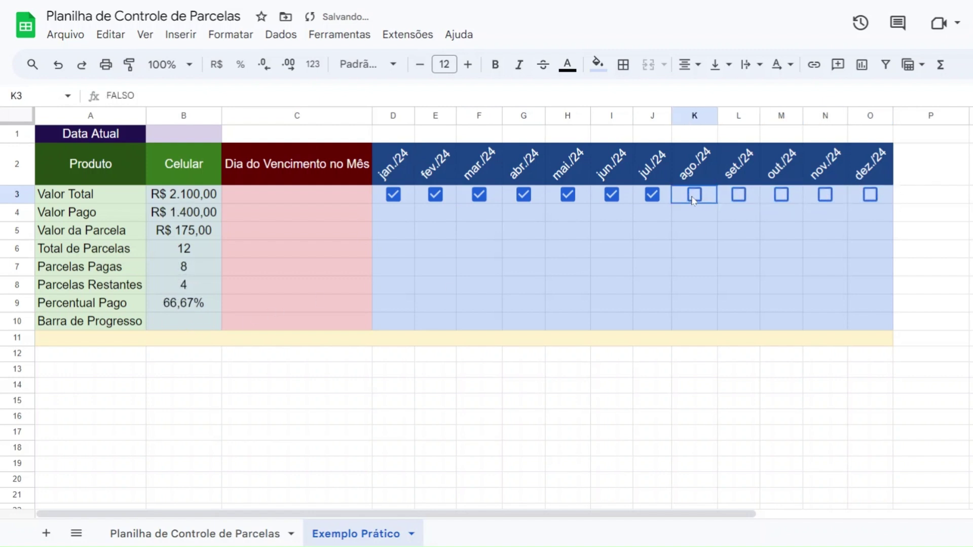
left_click(655, 200)
Begin the Barra de Progresso formula in B10 with =SPARKLINE(B9; using Percentual Pago as its data
left_click(202, 322)
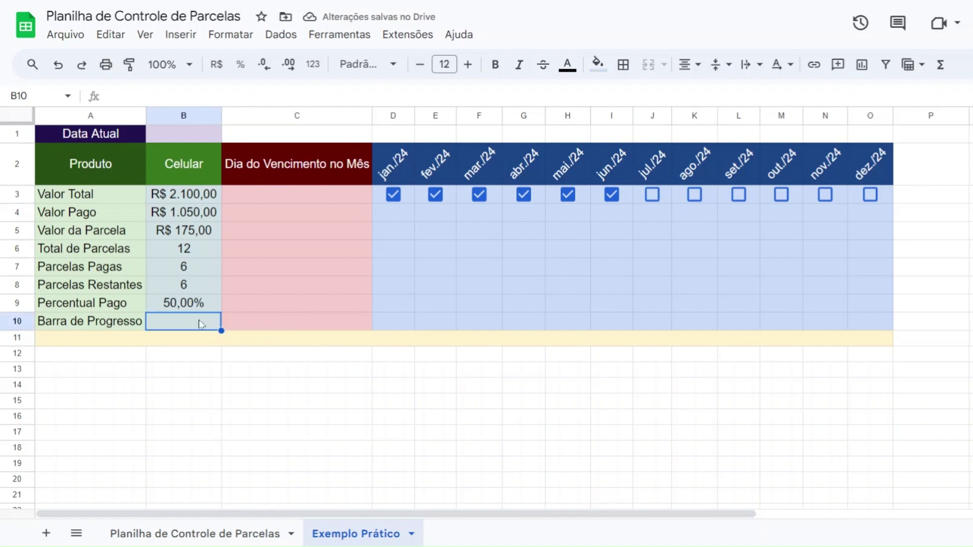
left_click(190, 307)
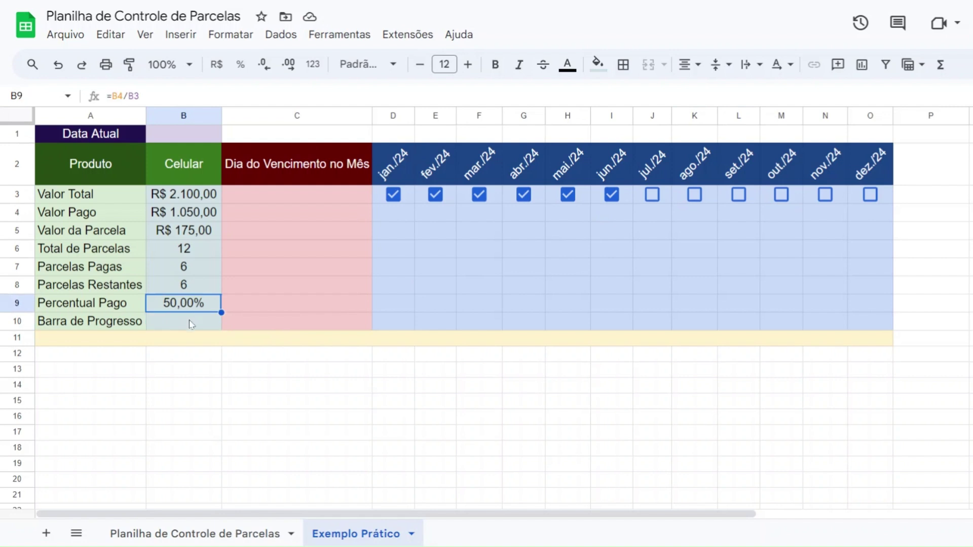
left_click(190, 325)
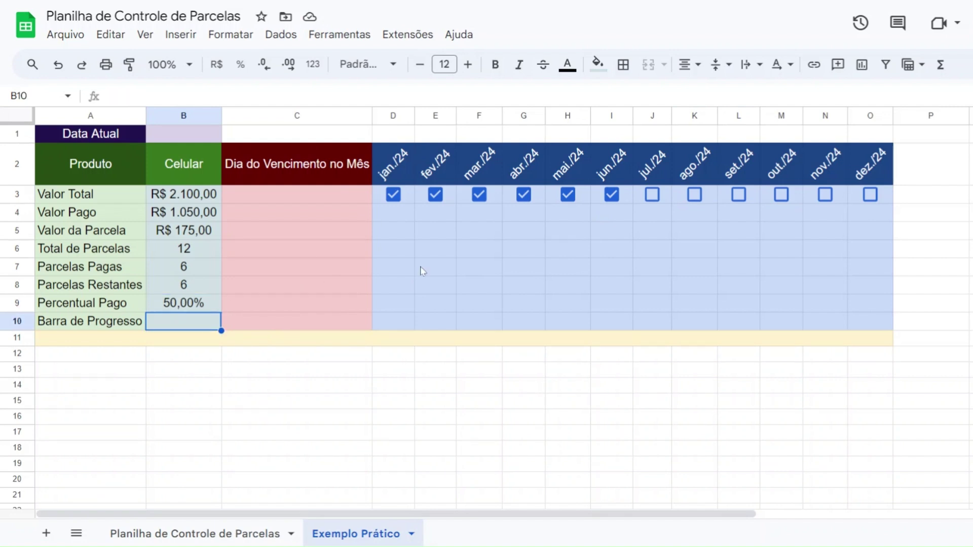
type("=sporkline")
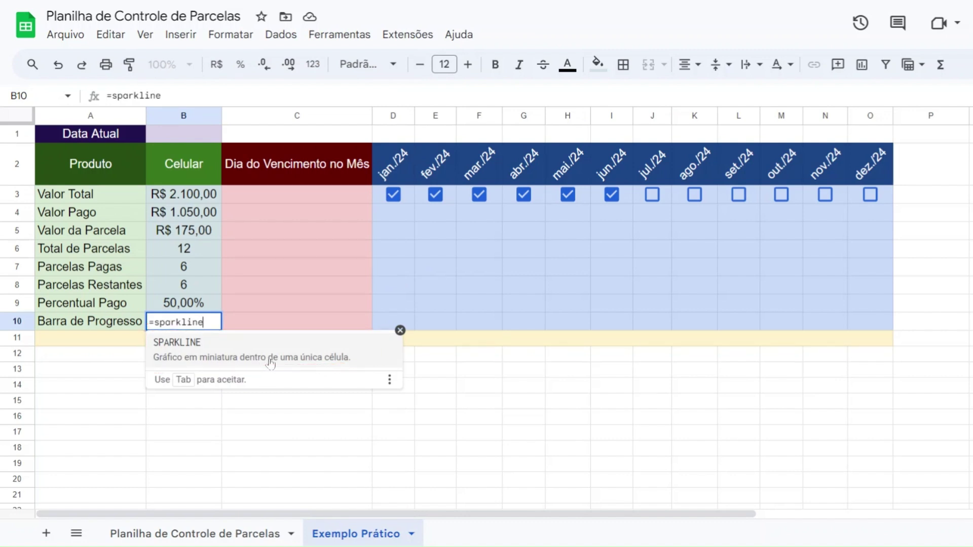
left_click(277, 360)
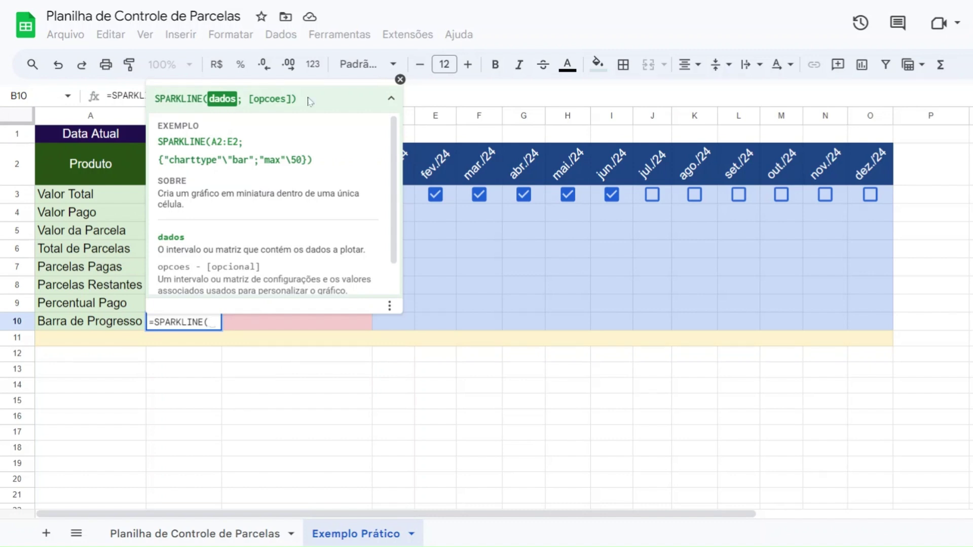
left_click(400, 80)
left_click(186, 305)
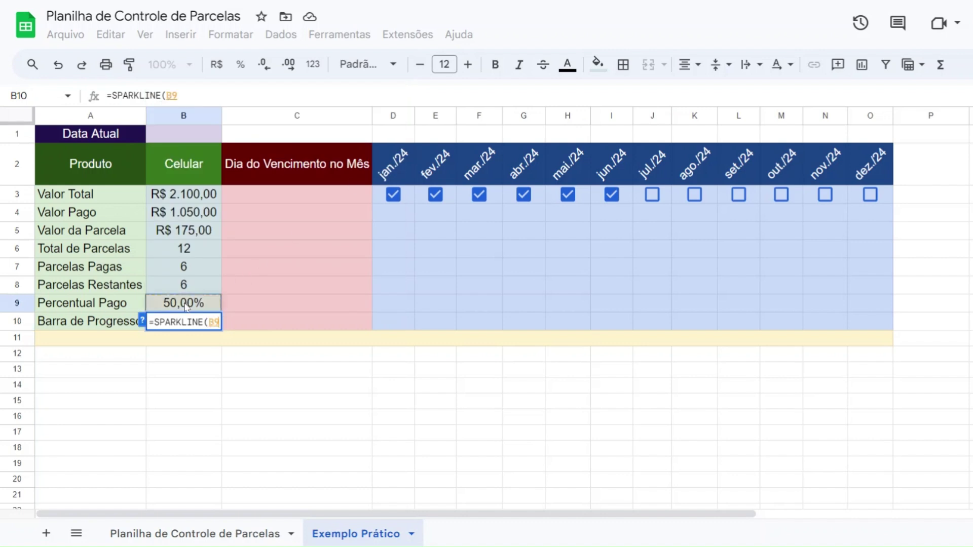
type(";")
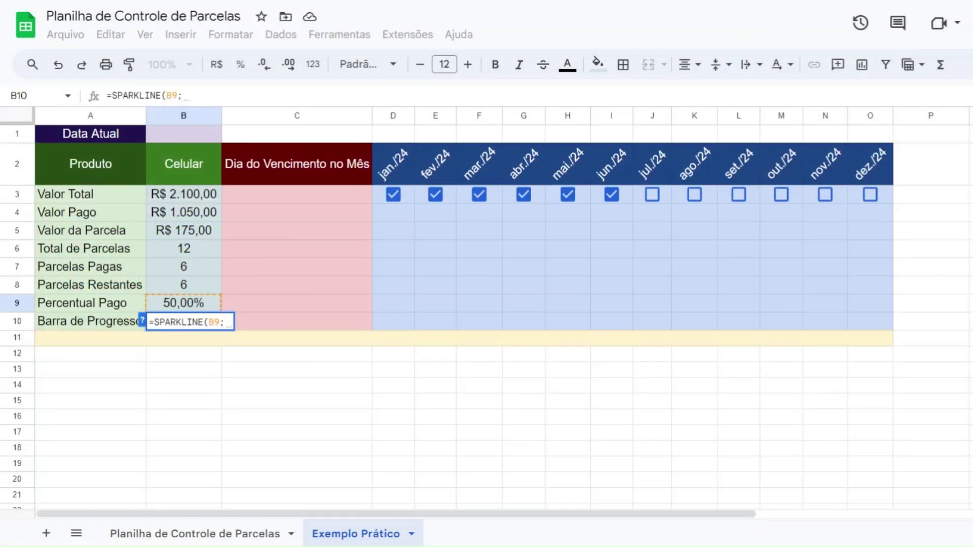
Add a braced options array to the SPARKLINE formula that sets the chart type to bar with {"charttype"\"bar"}
type("{}")
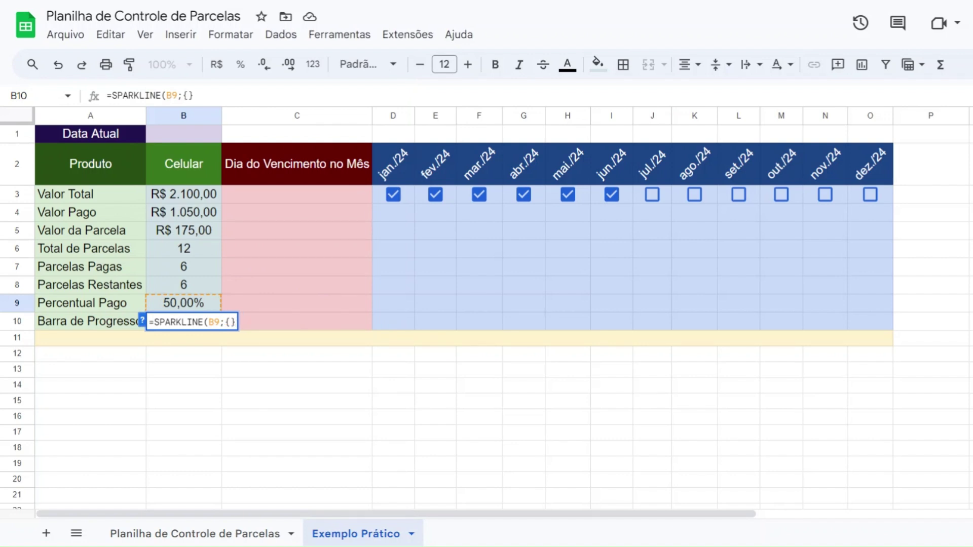
key("Left")
type("\"\"")
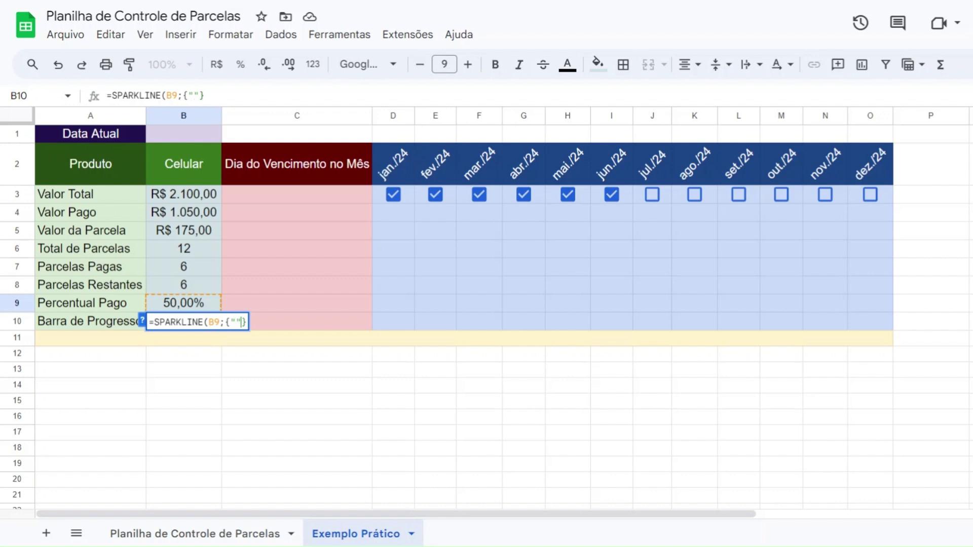
type("charttype")
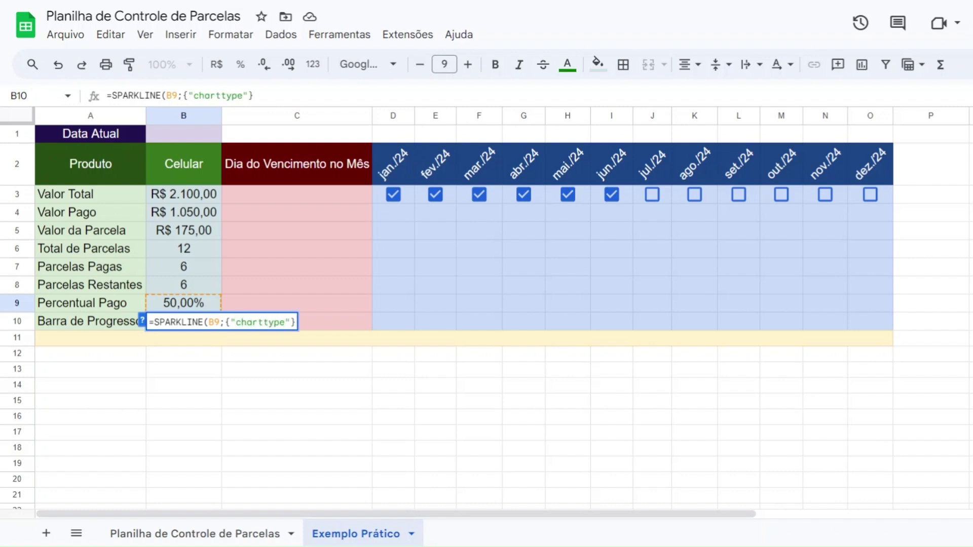
key("Right")
type("\\")
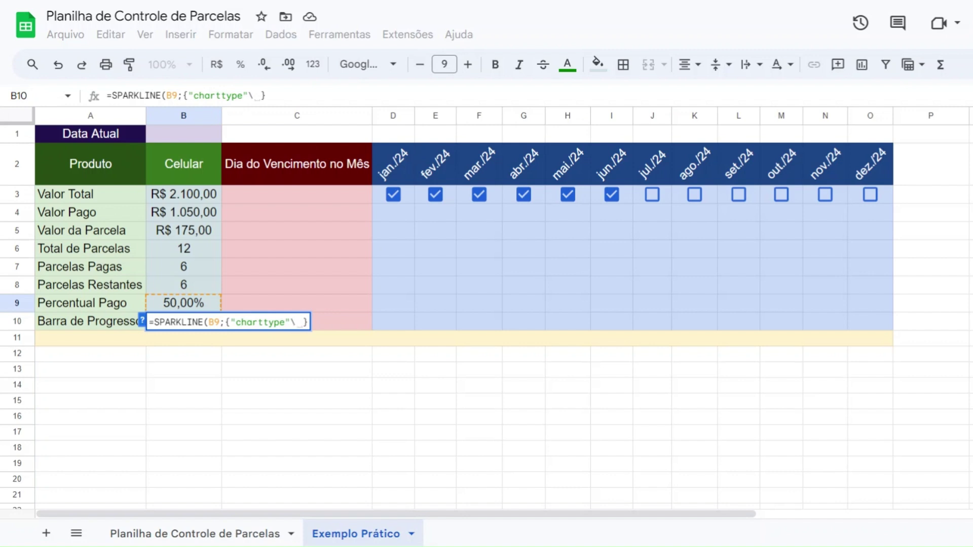
type("\"")
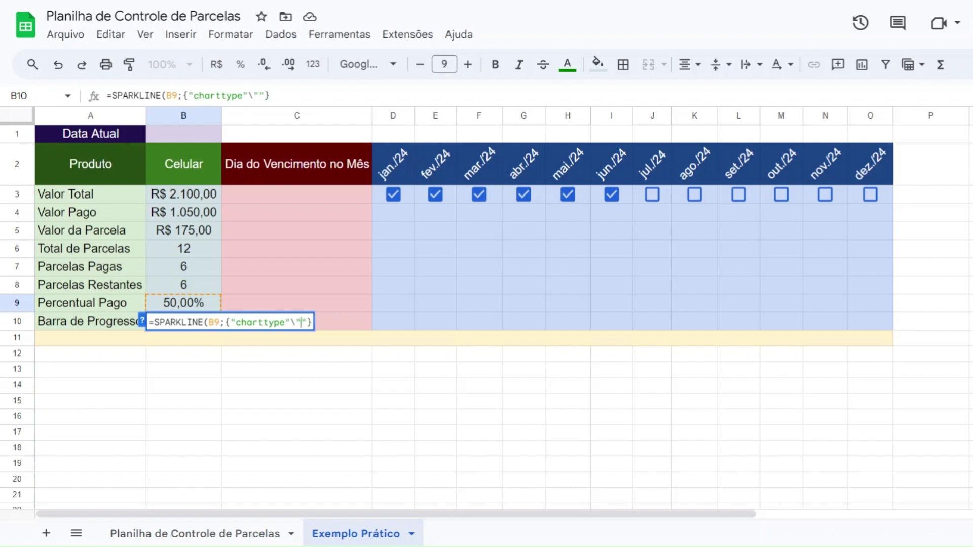
type("bar")
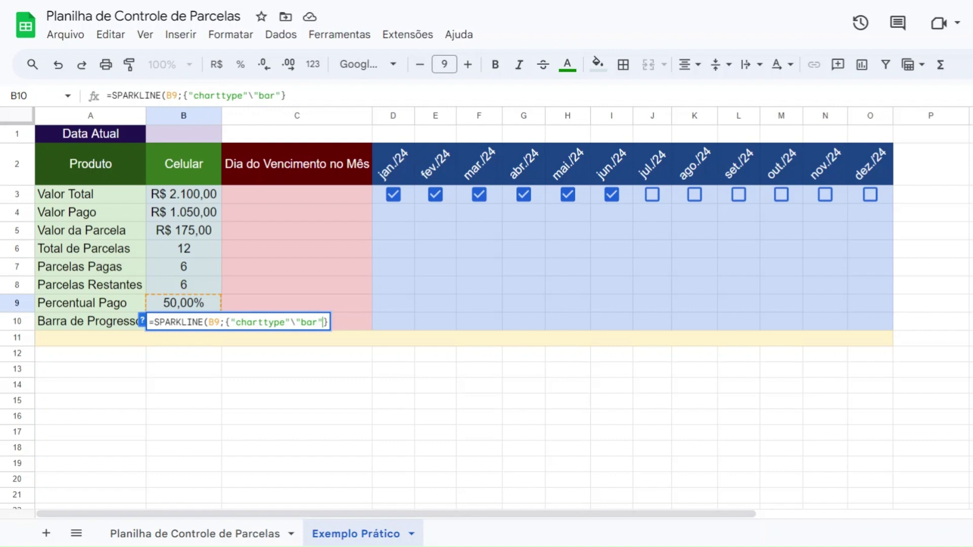
Add the bar colour option ;"color1"\"green" inside the braces of the SPARKLINE formula
type(";")
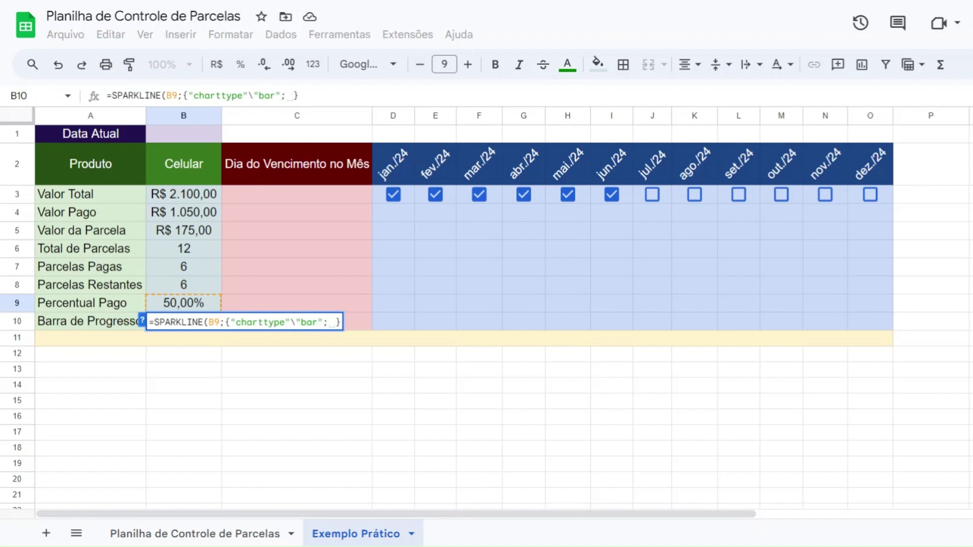
type("\"\"")
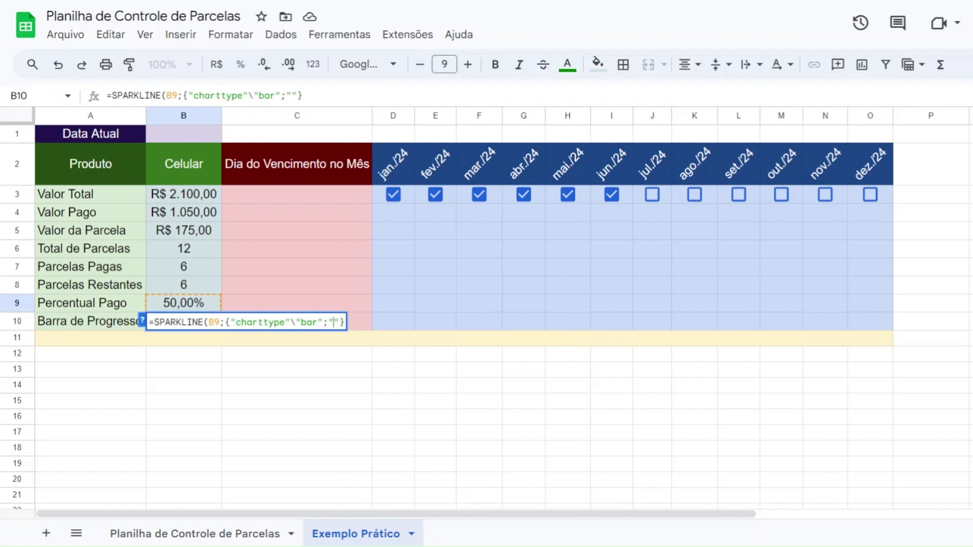
type("color1")
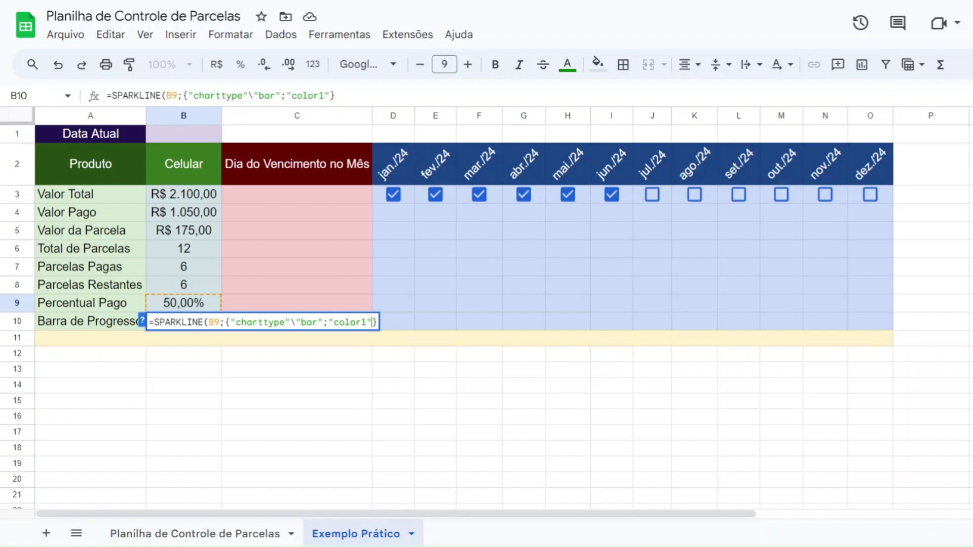
type("\\")
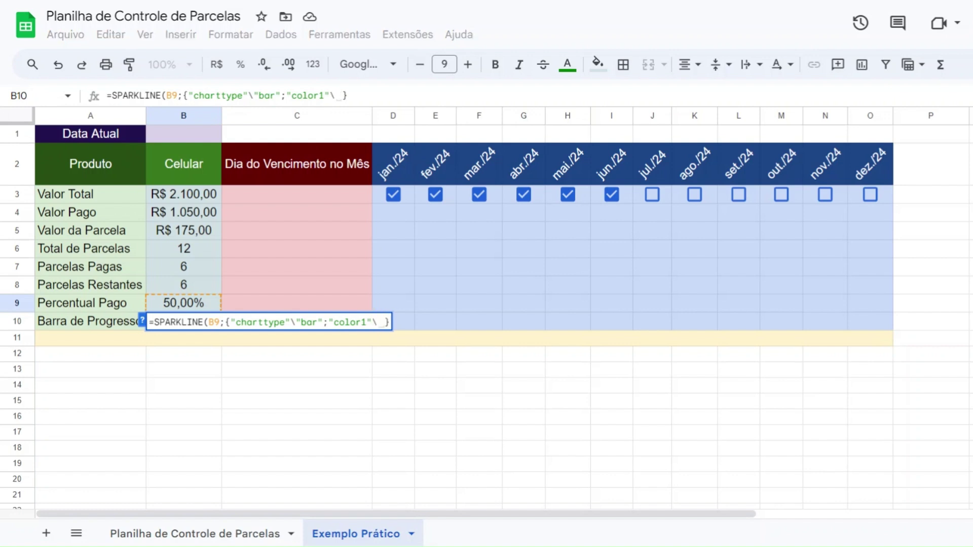
type("\"\"")
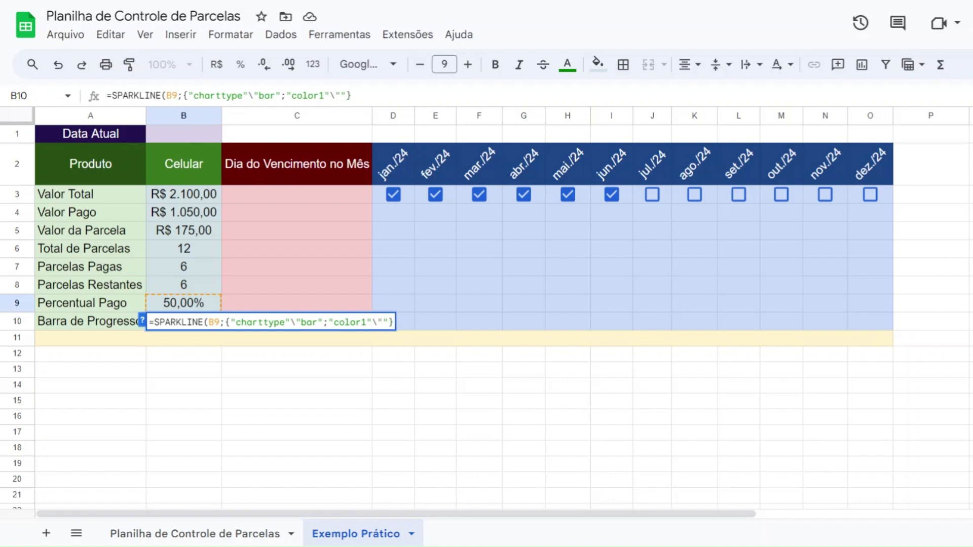
type("green")
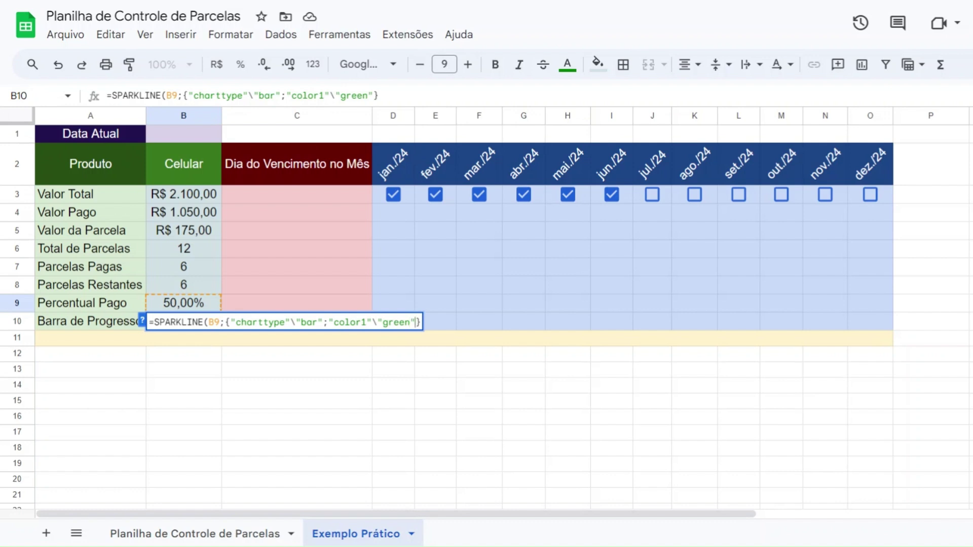
Complete the SPARKLINE formula in B10 by adding the option ;"max"\1 and closing the braces and parenthesis
type(";\"max")
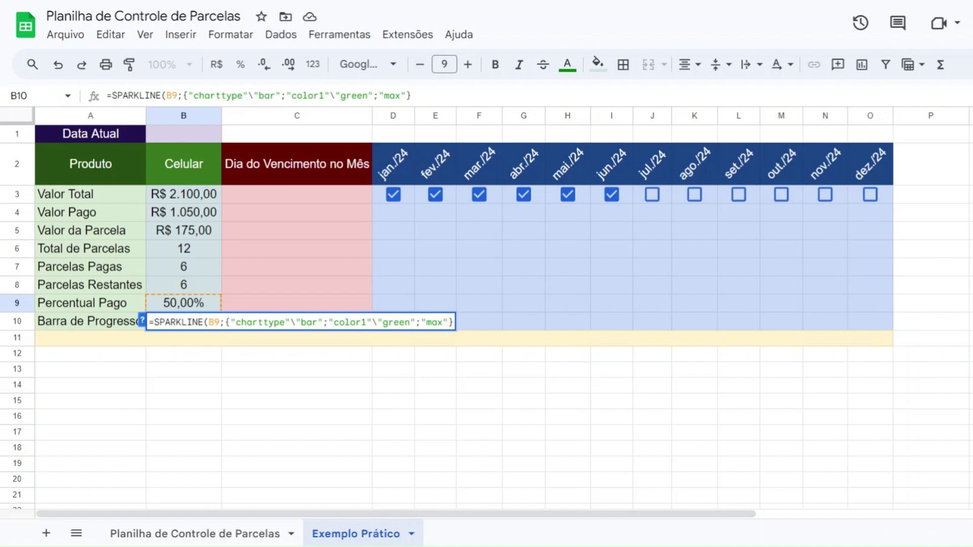
type("\"\\1")
key("Right")
type(")")
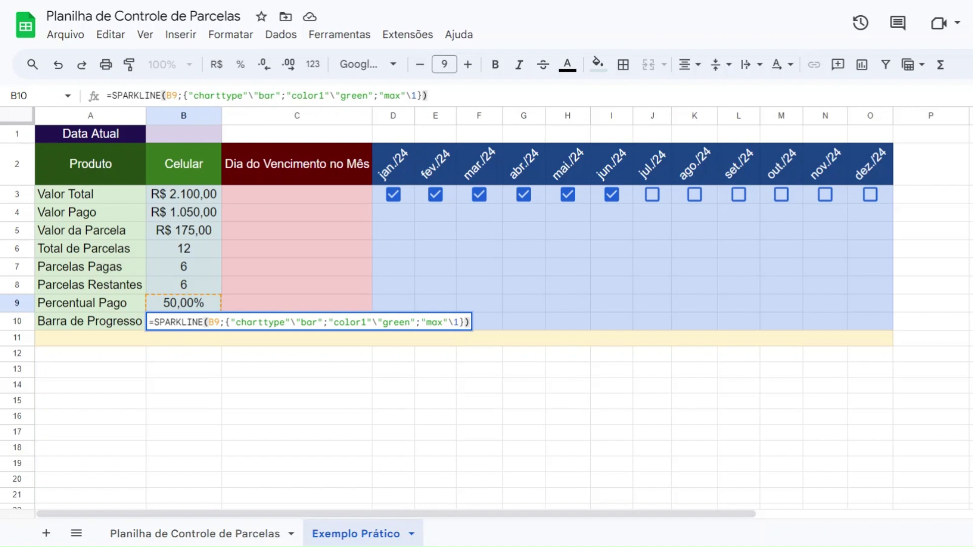
key("Return")
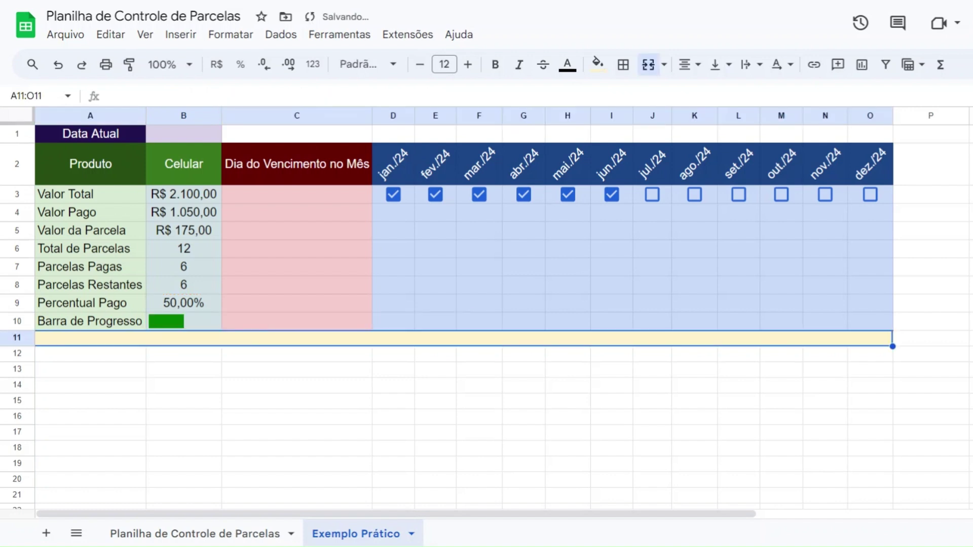
left_click(323, 288)
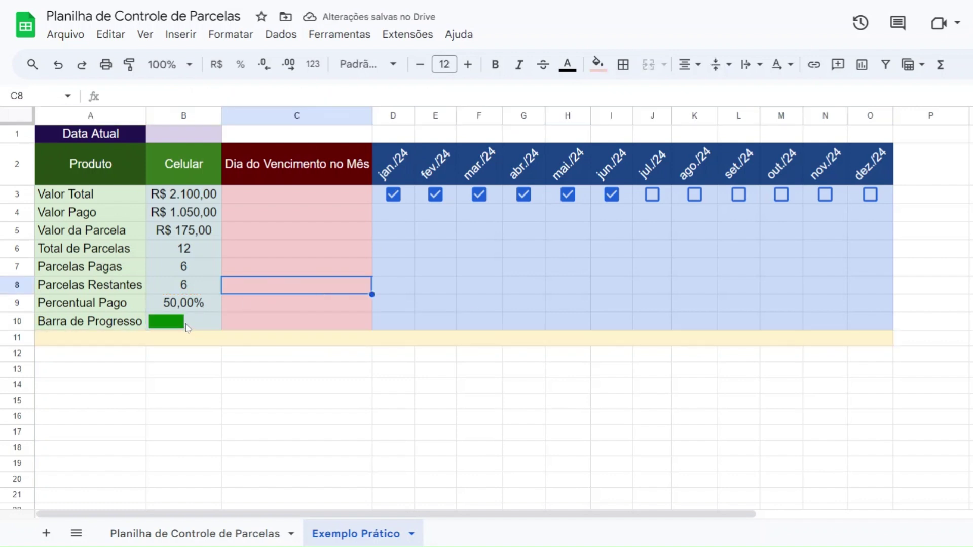
Clear the jun./24 to fev./24 checkboxes so only jan./24 stays ticked, to test the progress bar
left_click(612, 194)
left_click(568, 195)
left_click(523, 195)
left_click(478, 195)
left_click(436, 195)
left_click(393, 195)
left_click(394, 196)
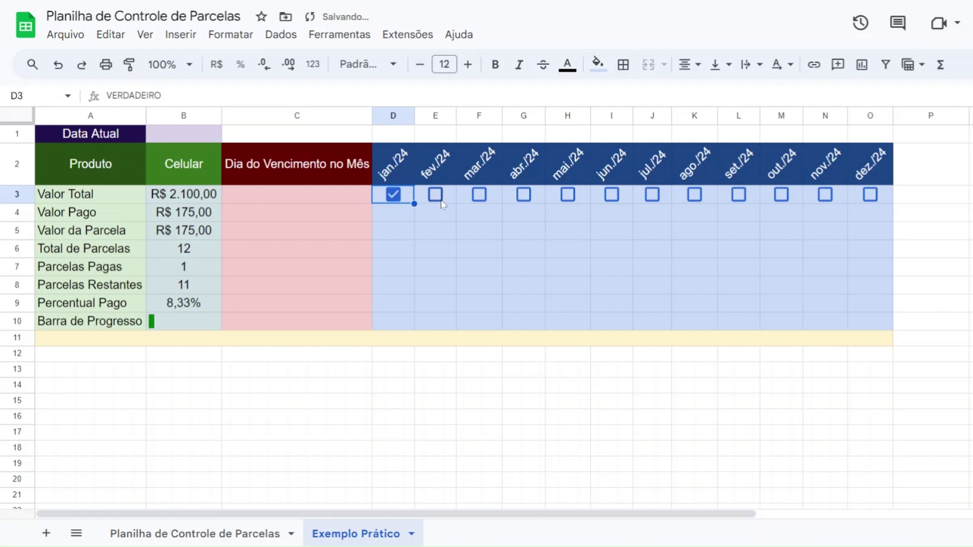
Tick the fev./24 to dez./24 checkboxes one by one to fill the progress bar completely
left_click(435, 195)
left_click(479, 194)
left_click(523, 195)
left_click(567, 194)
left_click(611, 195)
left_click(652, 195)
left_click(694, 194)
left_click(739, 195)
left_click(782, 195)
left_click(825, 194)
left_click(870, 195)
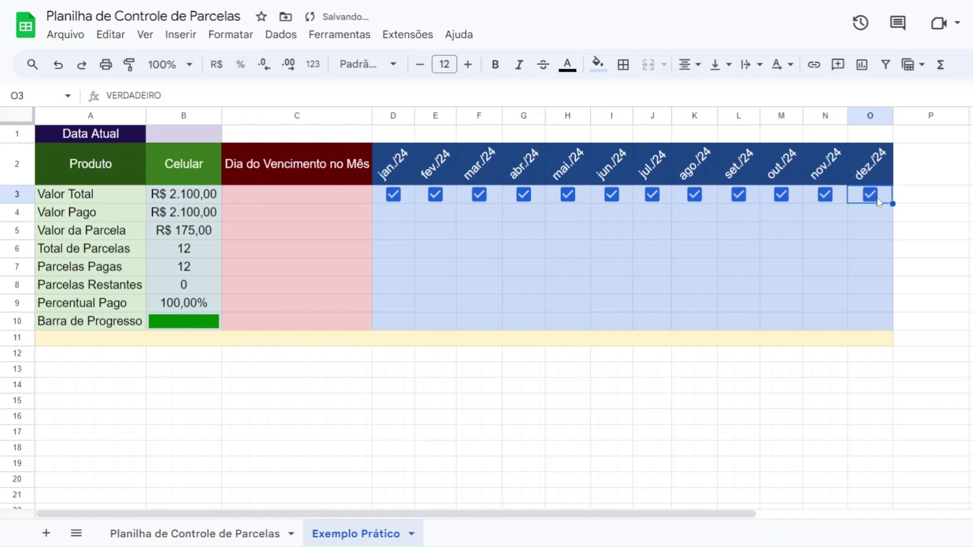
Clear the dez./24 to jul./24 checkboxes so that only January to June are ticked
left_click(870, 194)
left_click(825, 195)
left_click(781, 194)
left_click(738, 194)
left_click(694, 195)
left_click(652, 195)
left_click(356, 224)
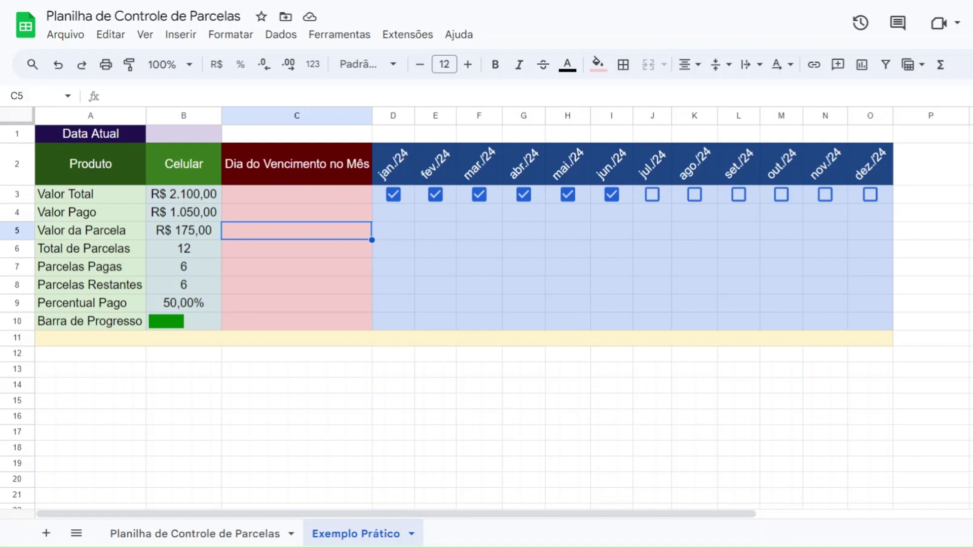
Try the manual dates 17/07 and 18/07 in the Data Atual cell B1, then clear the cell
left_click(327, 198)
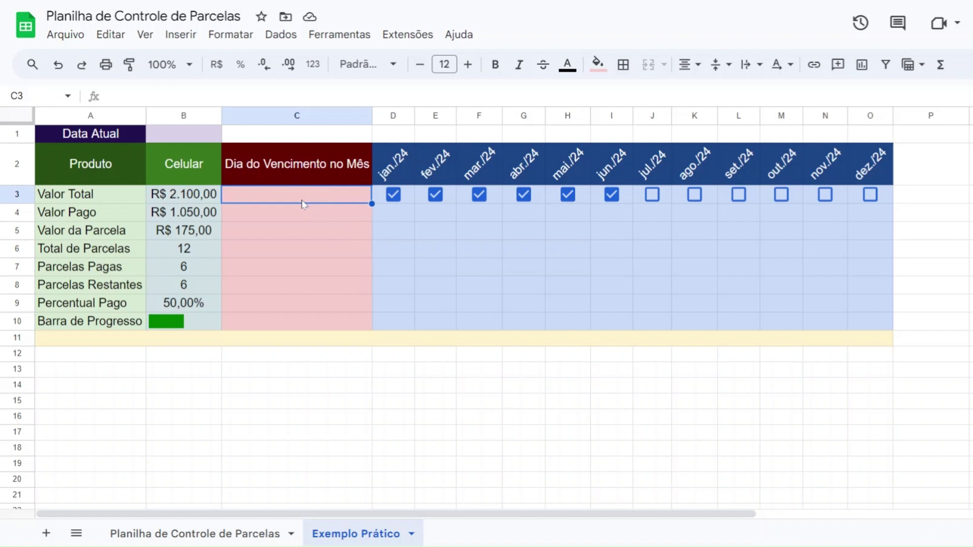
left_click(163, 136)
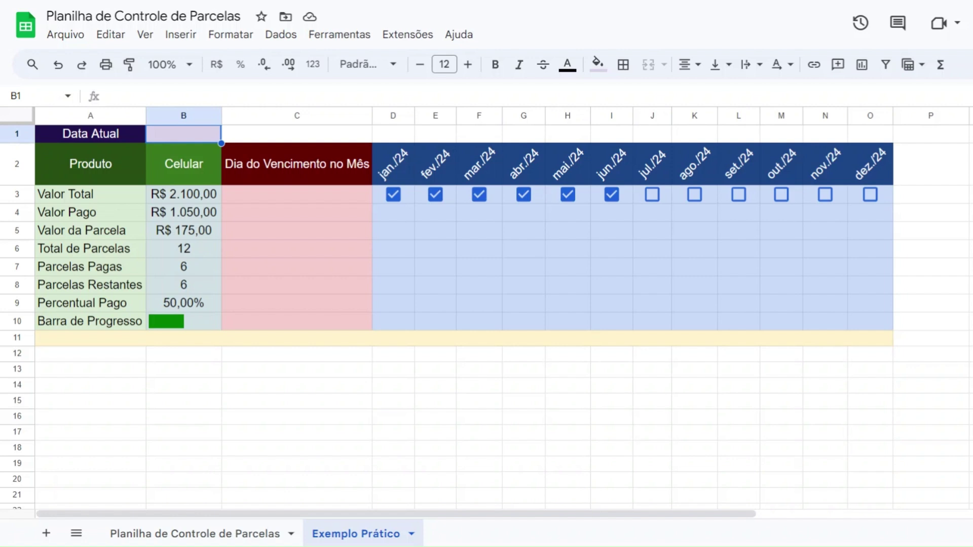
type("17/07")
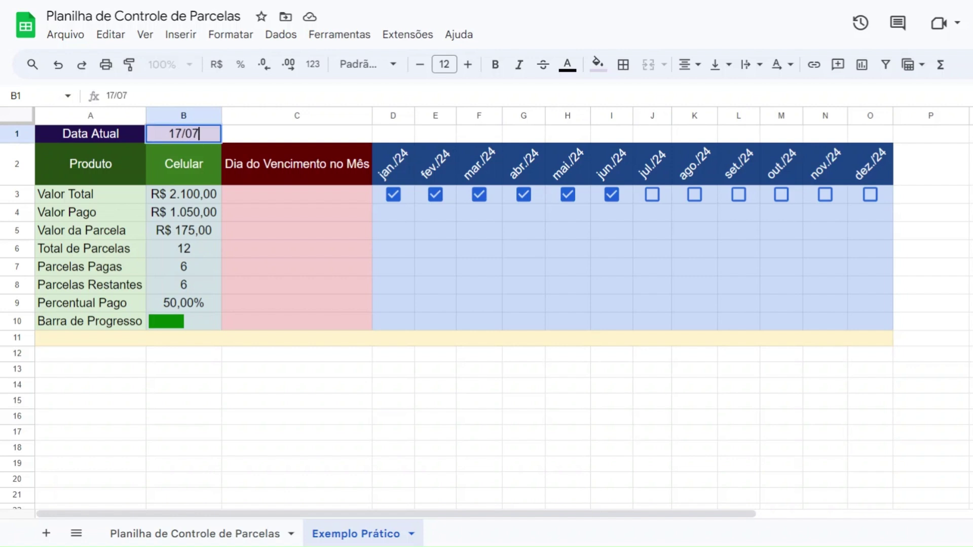
key("Return")
key("Up")
type("18")
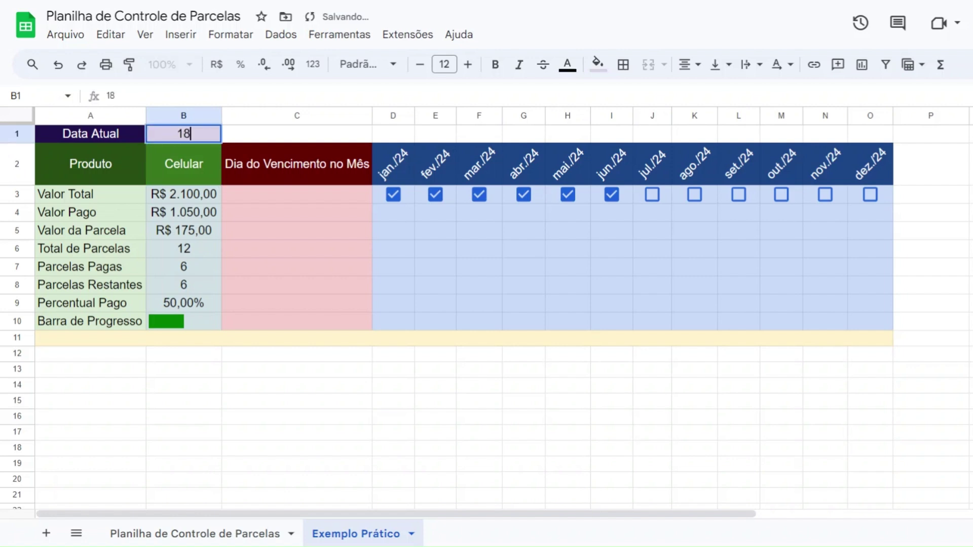
type("/07")
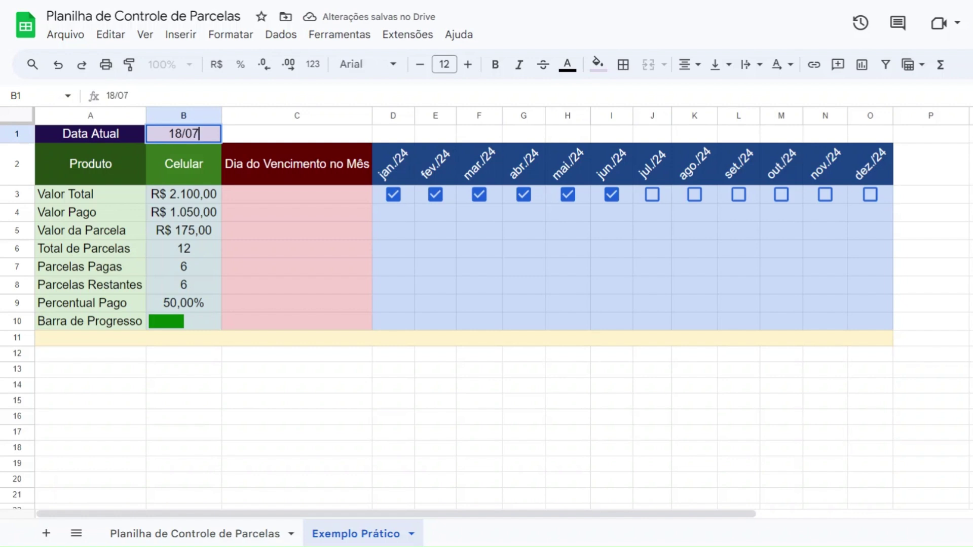
key("Tab")
key("Left")
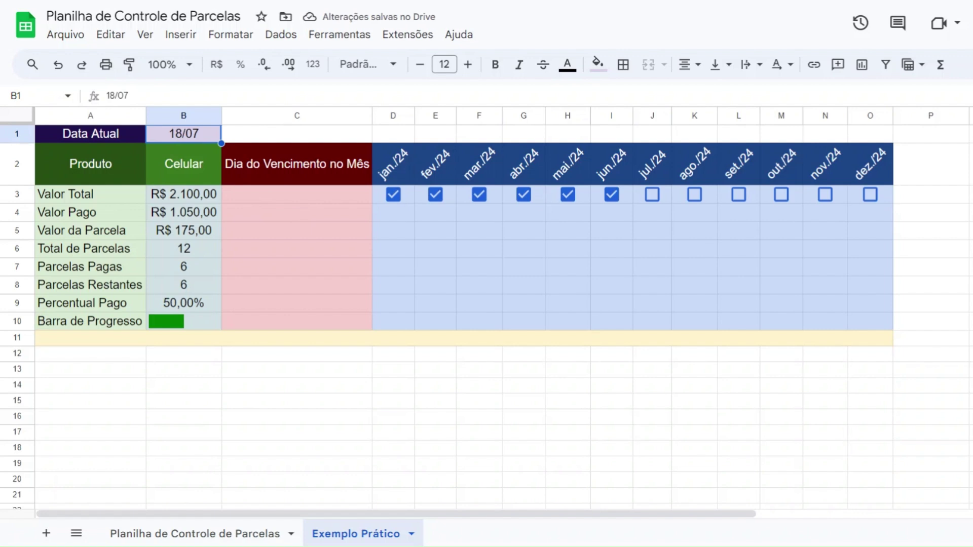
key("Delete")
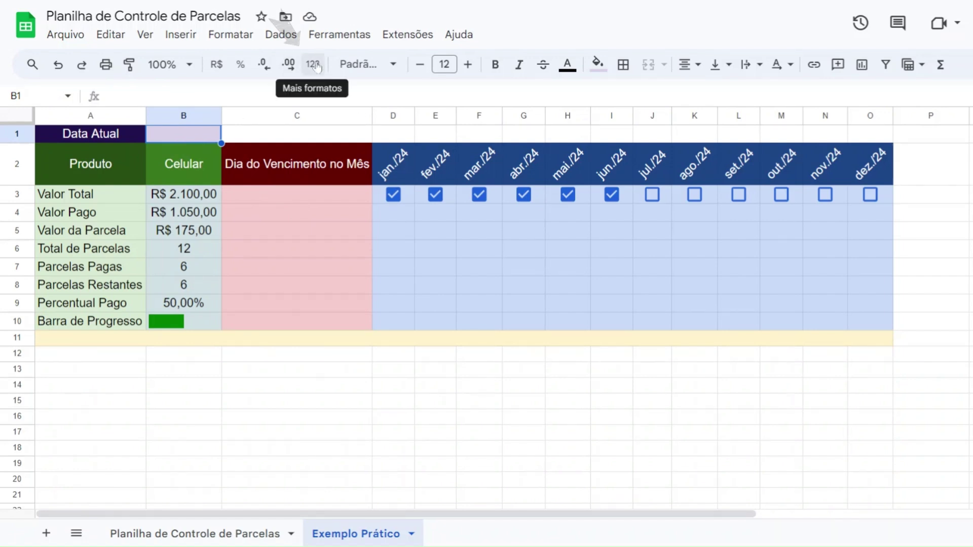
Format the Data Atual cell B1 as Data and enter the formula =HOJE() in it
left_click(314, 65)
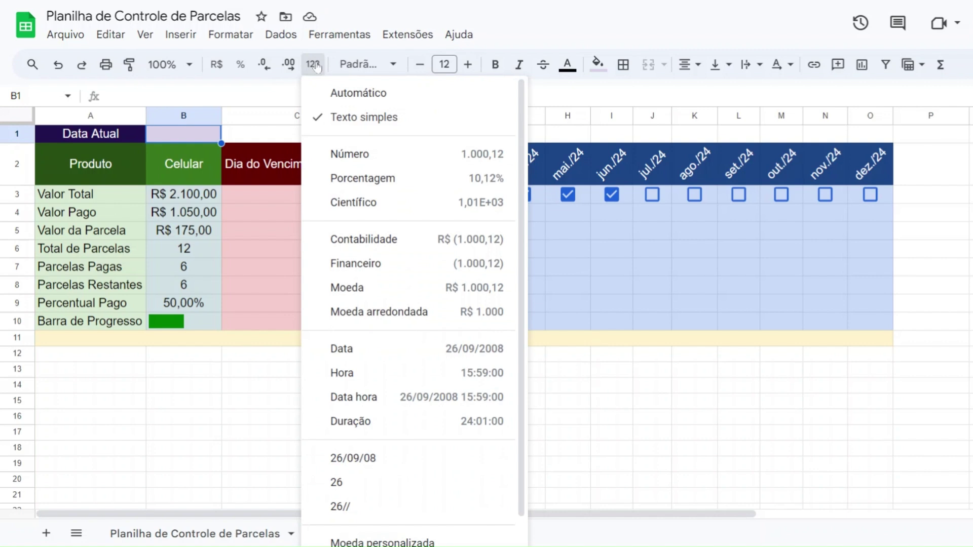
left_click(381, 353)
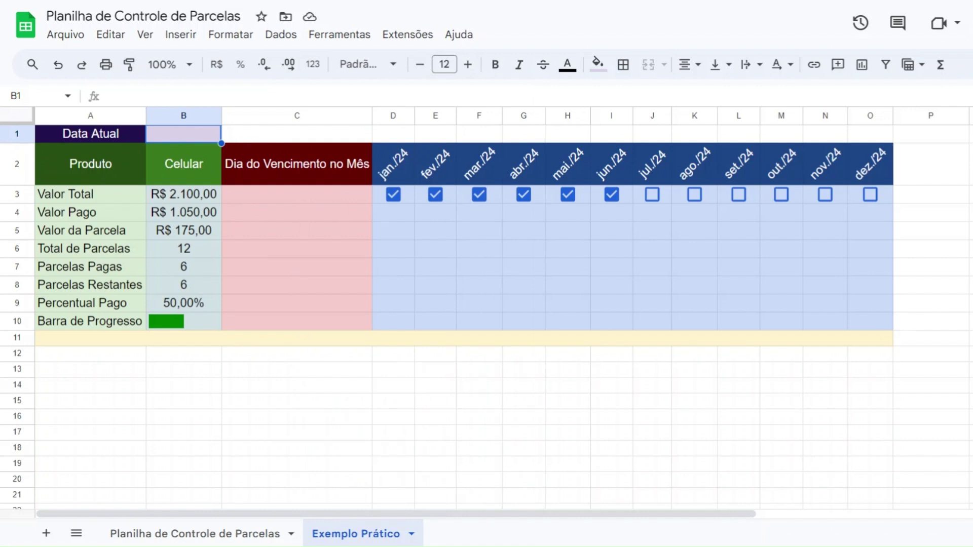
type("=hoje")
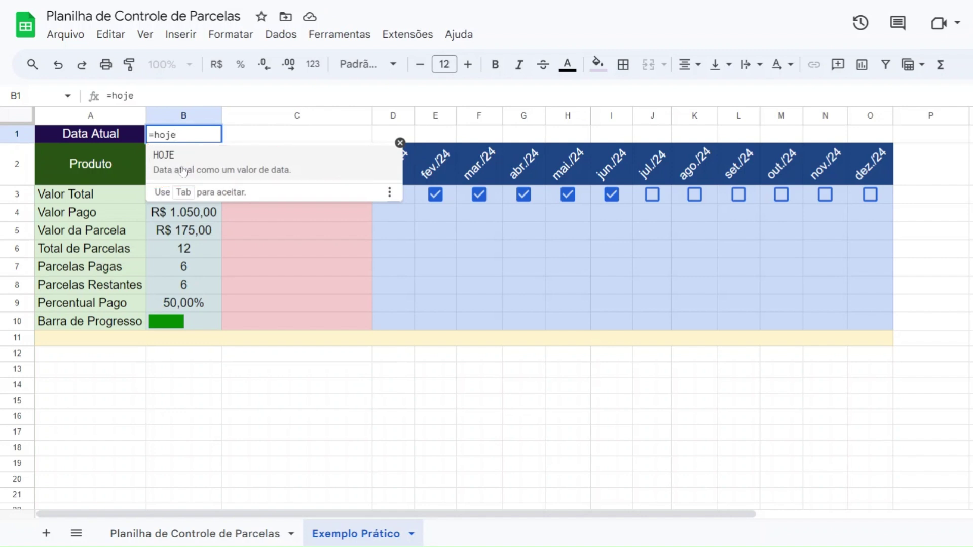
left_click(183, 169)
type(")")
key("Return")
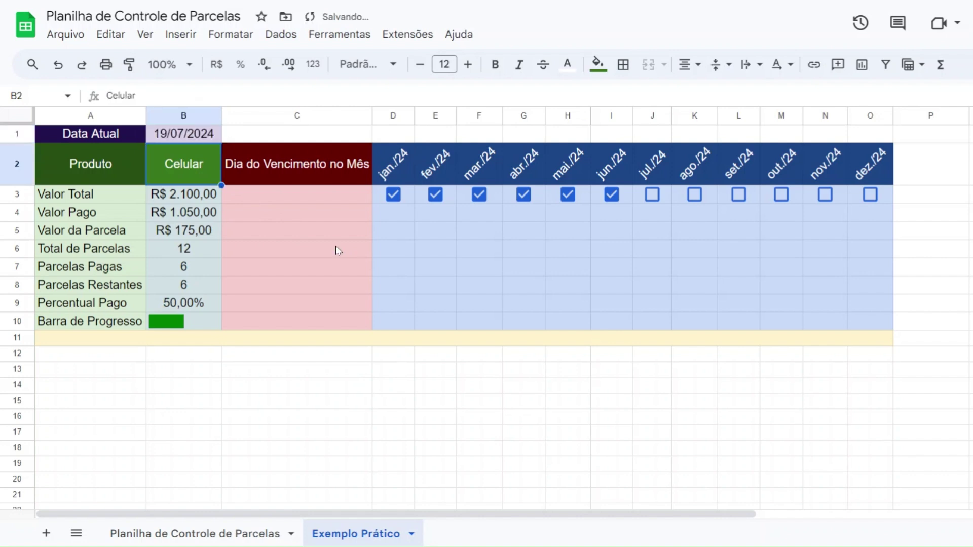
left_click(294, 141)
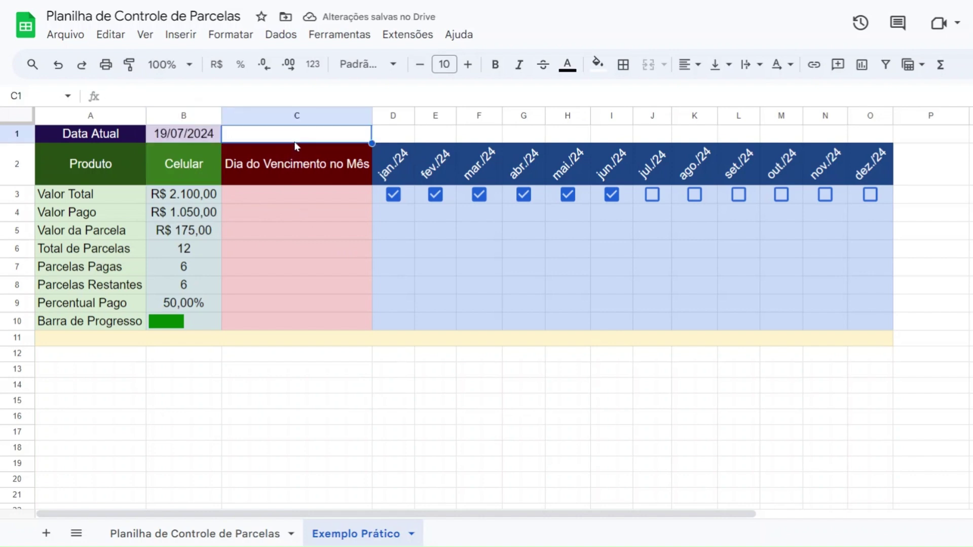
left_click(199, 139)
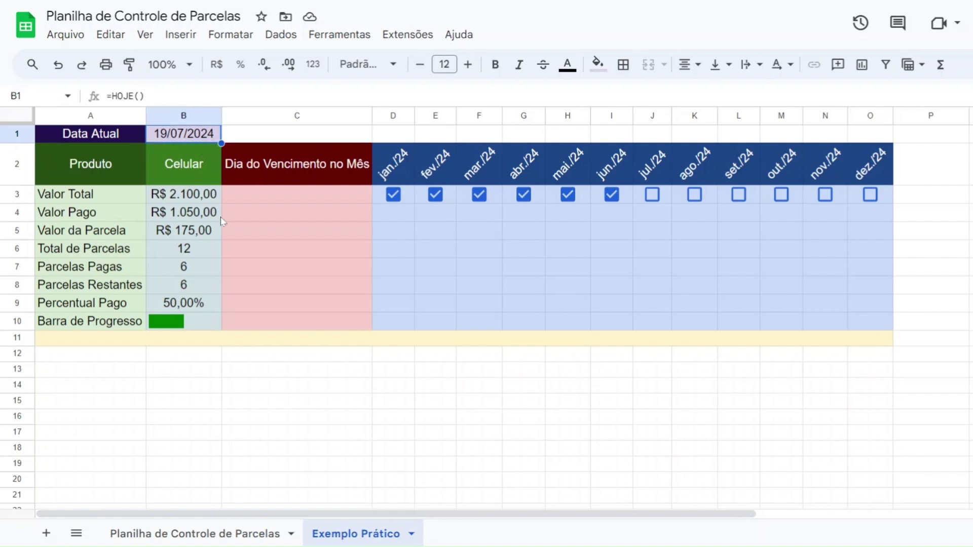
Enter 15 as the Dia do Vencimento no Mês in C3
left_click(262, 201)
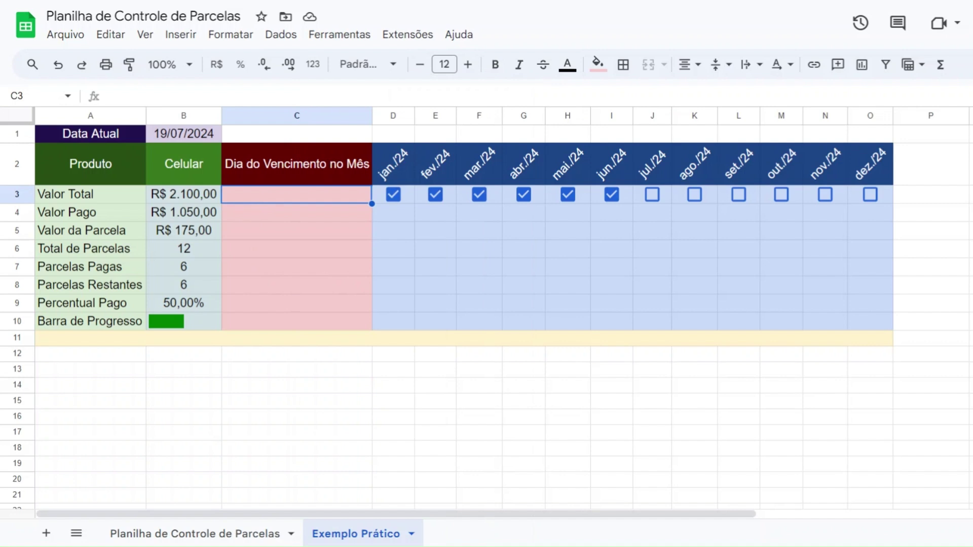
type("15")
key("Return")
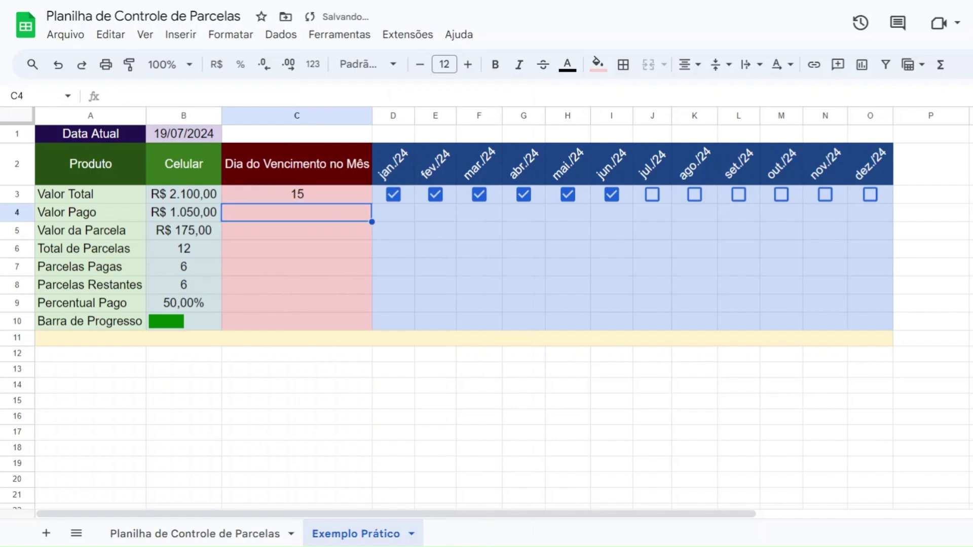
Compare the current date in B1 with the due day in C3 and examine the merged row 11
left_click(248, 192)
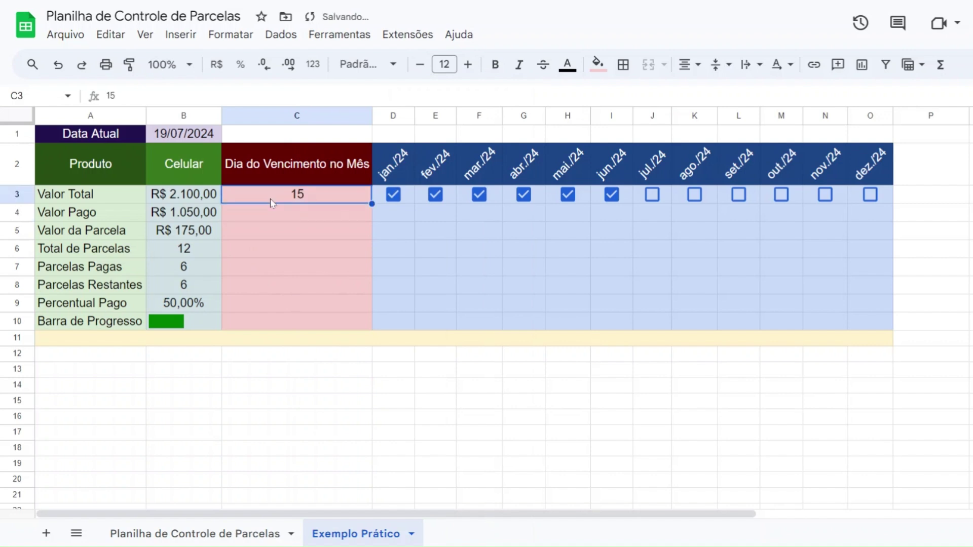
left_click(161, 142)
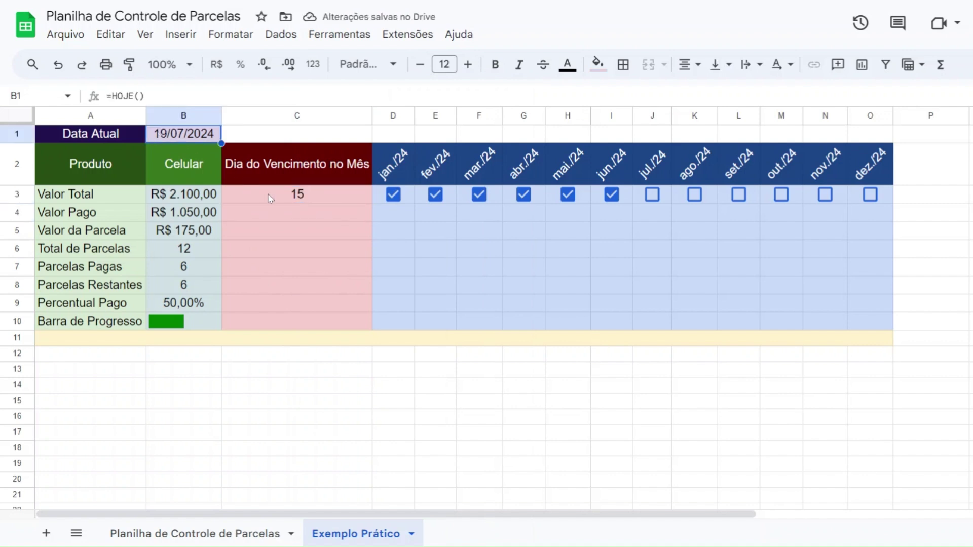
left_click(270, 196)
left_click(175, 139)
left_click(255, 193)
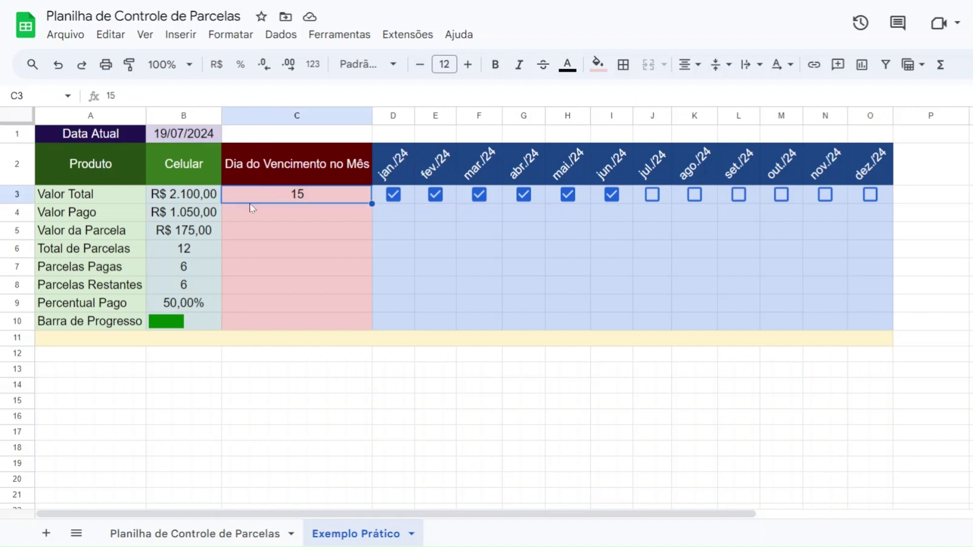
left_click(328, 344)
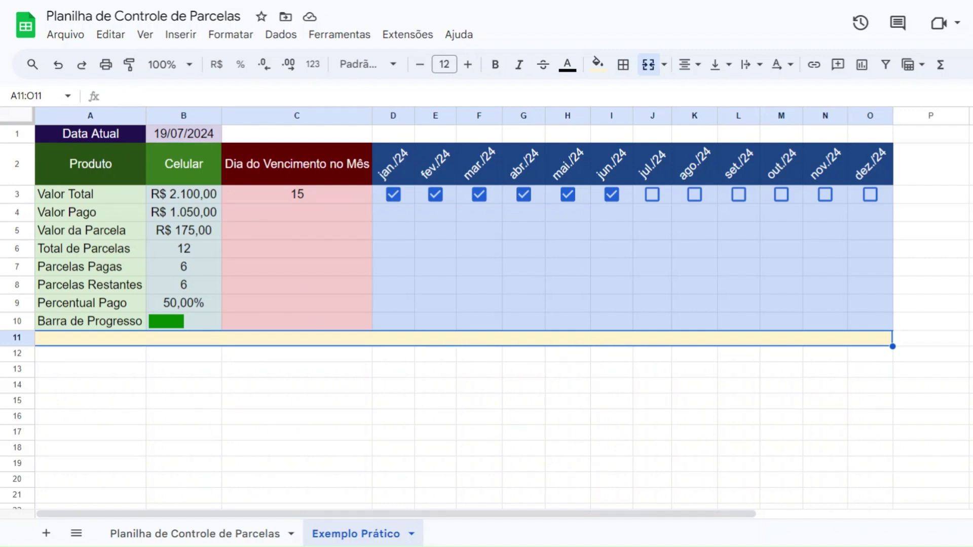
left_click(312, 199)
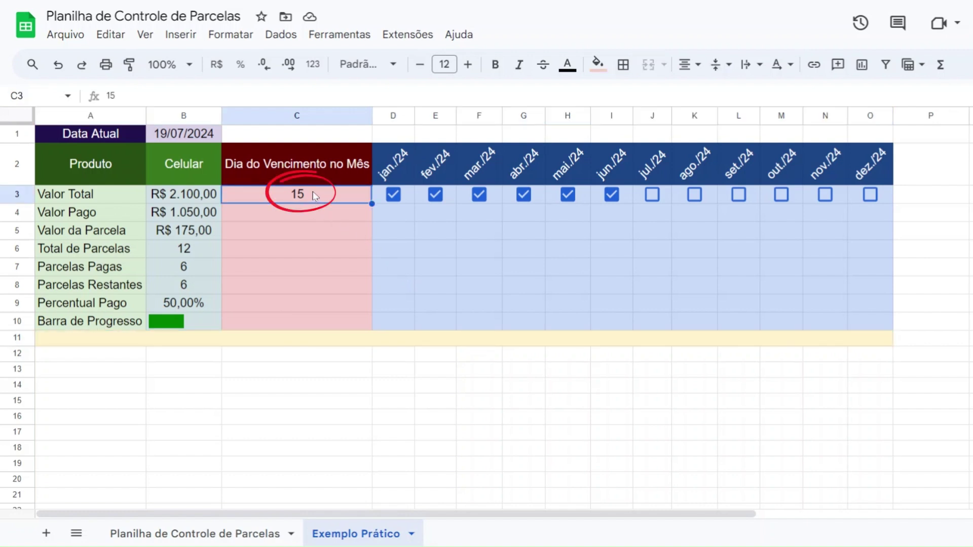
left_click(190, 136)
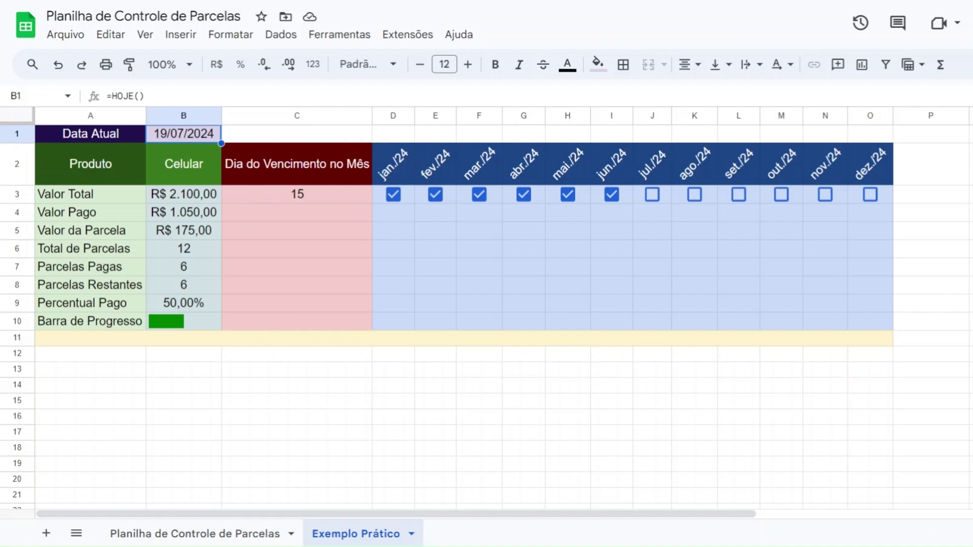
left_click(380, 338)
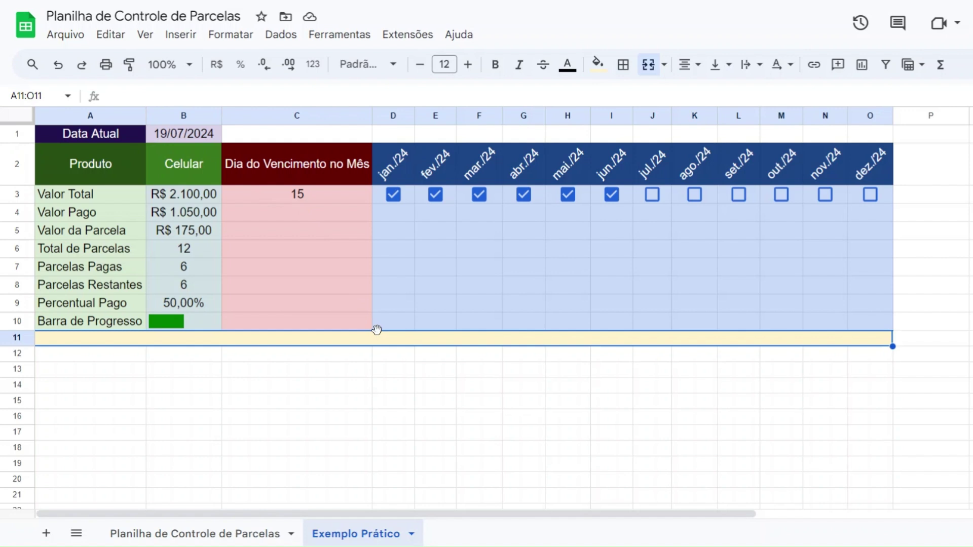
left_click(177, 136)
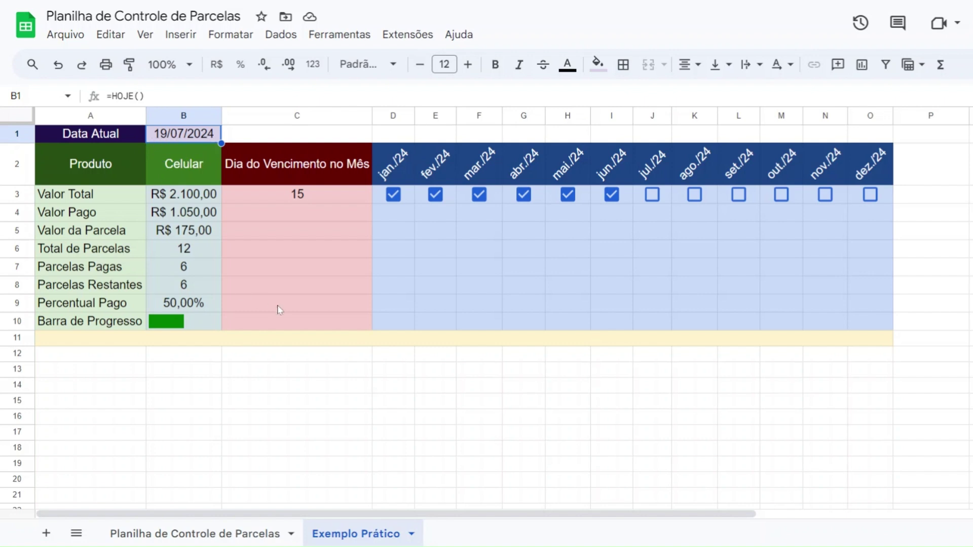
Try the formula =DIA(B1) in the merged row 11 to extract the day from the Data Atual date
double_click(306, 343)
type("=DIA")
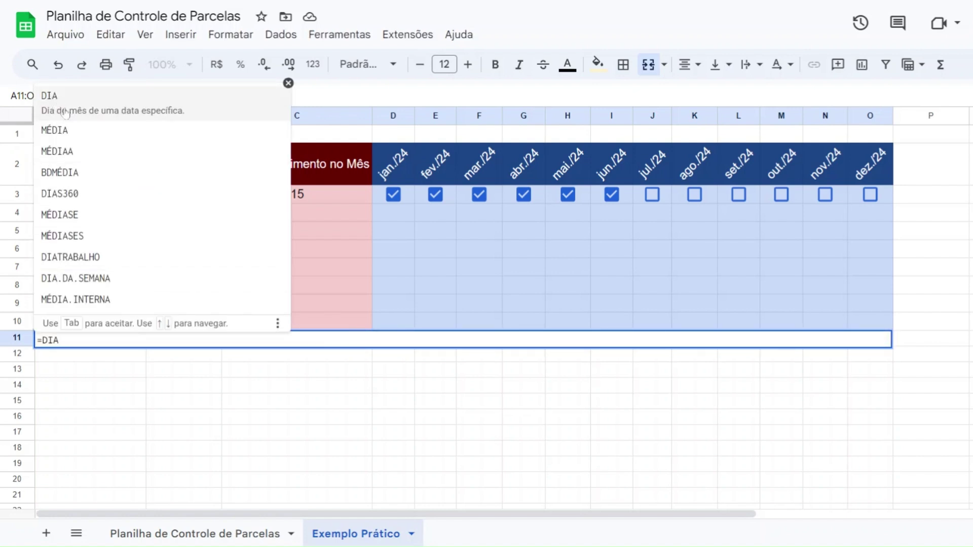
left_click(140, 111)
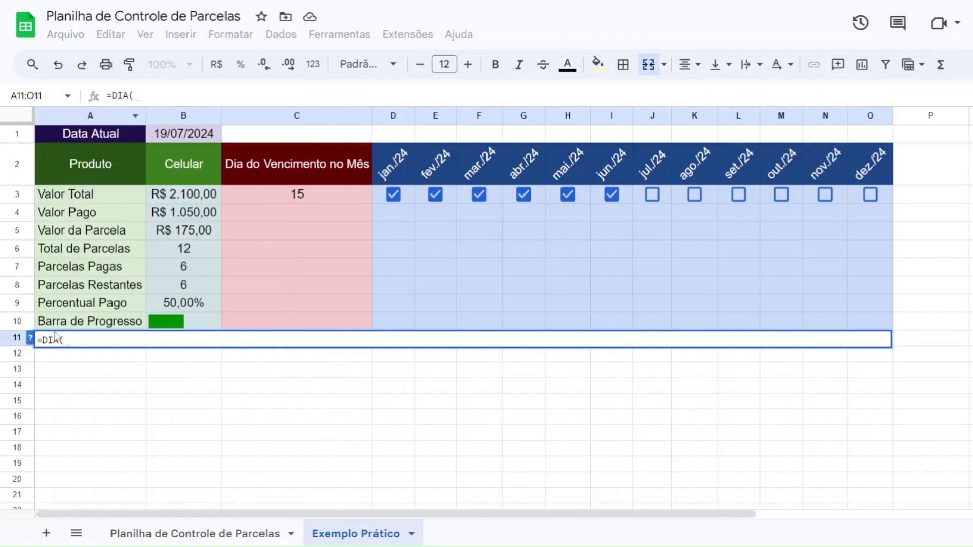
left_click(32, 345)
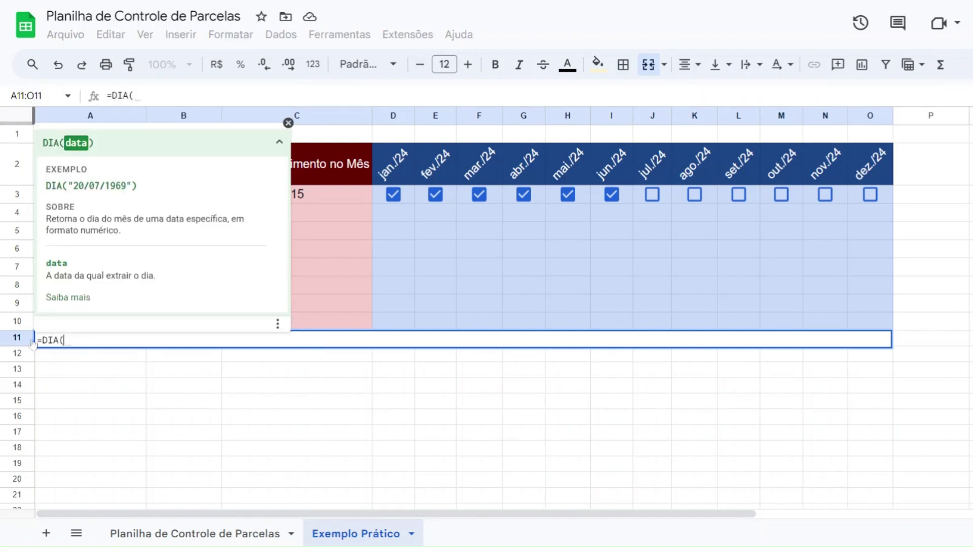
left_click(289, 123)
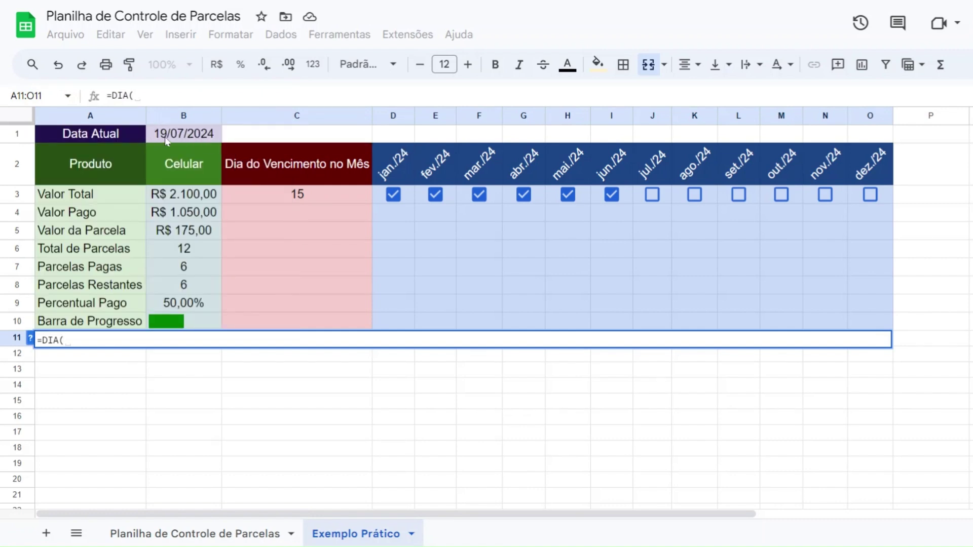
left_click(178, 137)
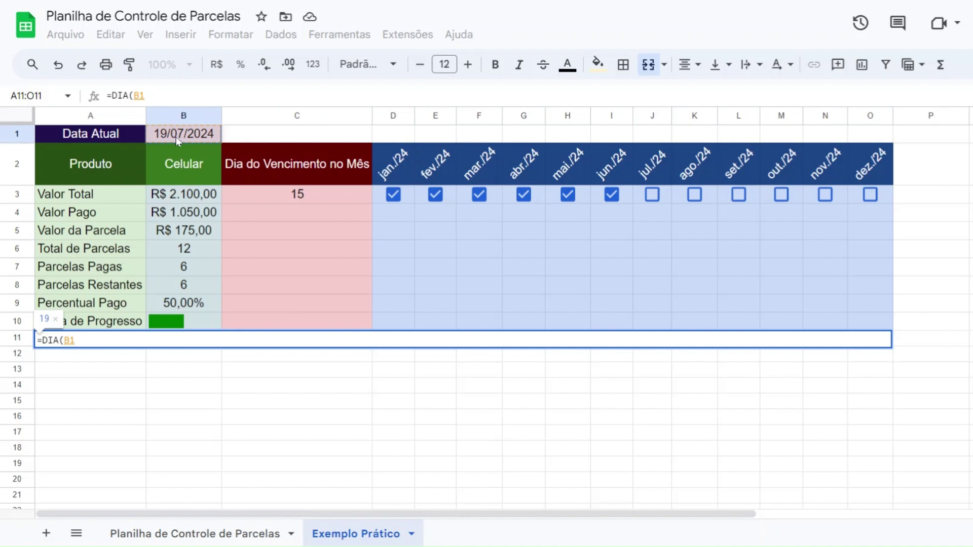
type(")")
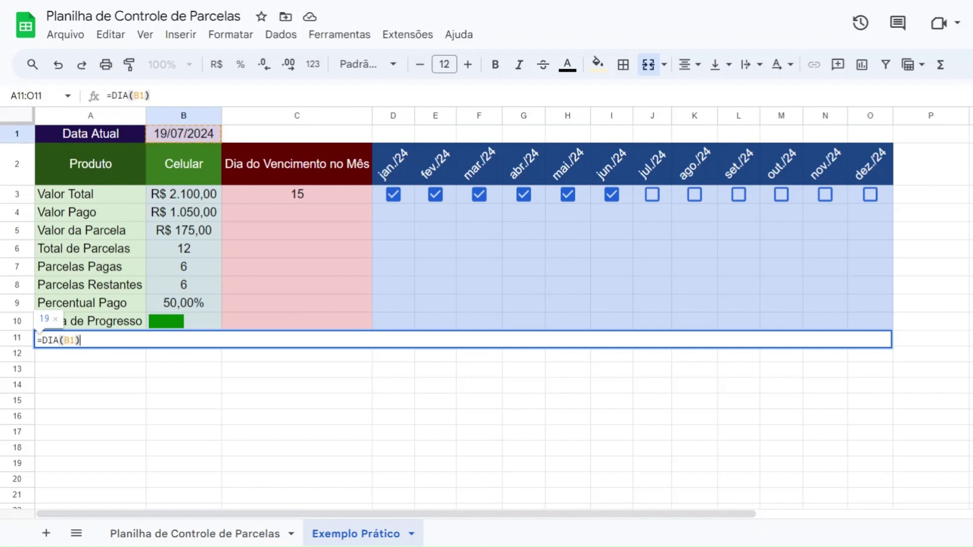
key("Return")
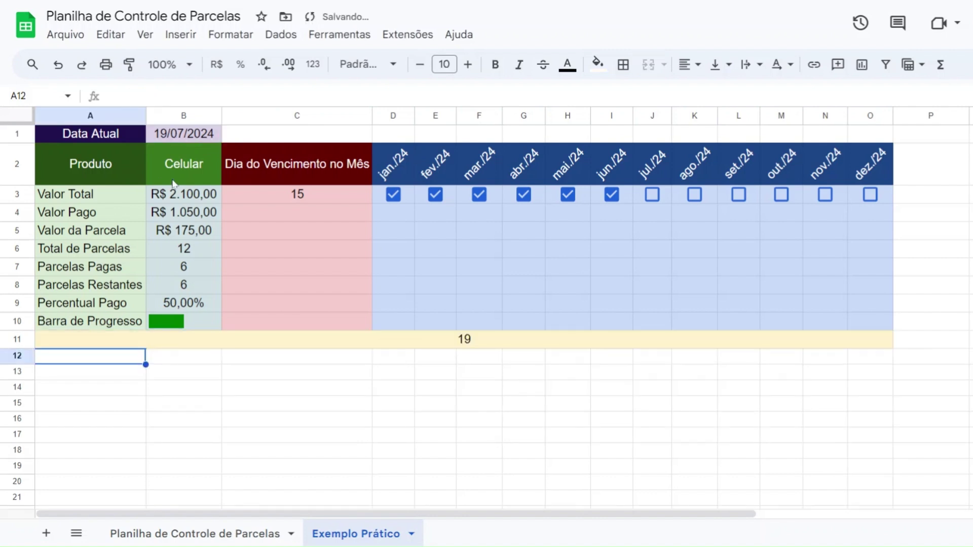
Compare the day extracted in row 11 with cells C3 and B1, then clear the DIA formula from row 11
left_click(489, 345)
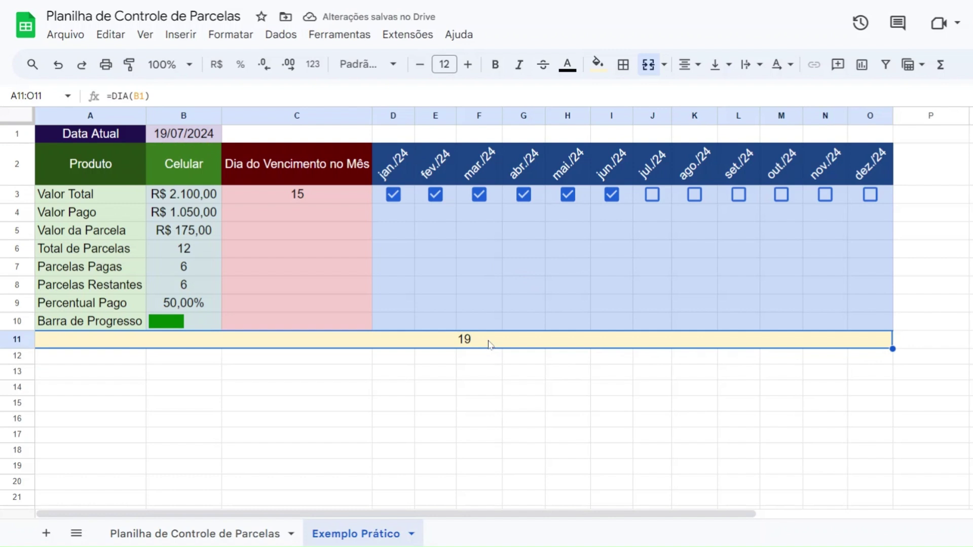
left_click(288, 200)
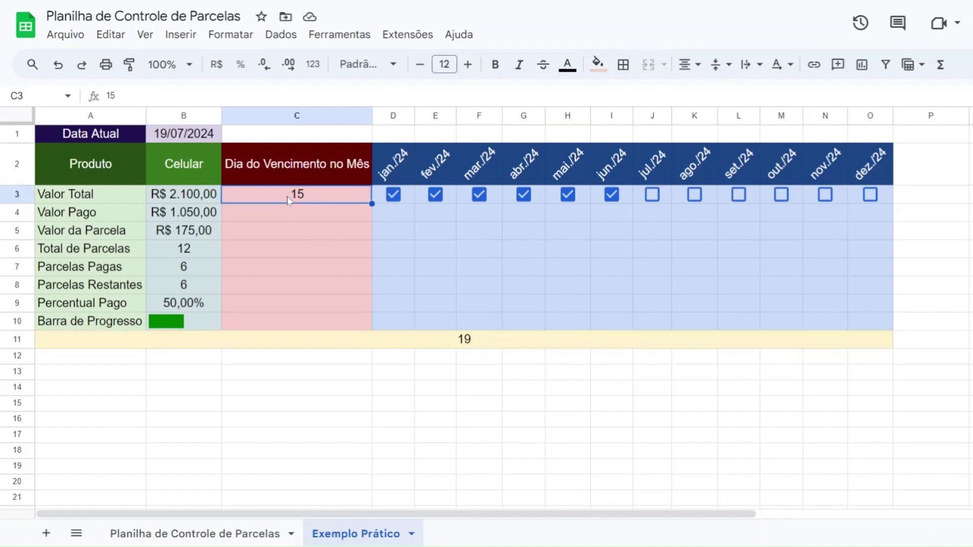
left_click(184, 138)
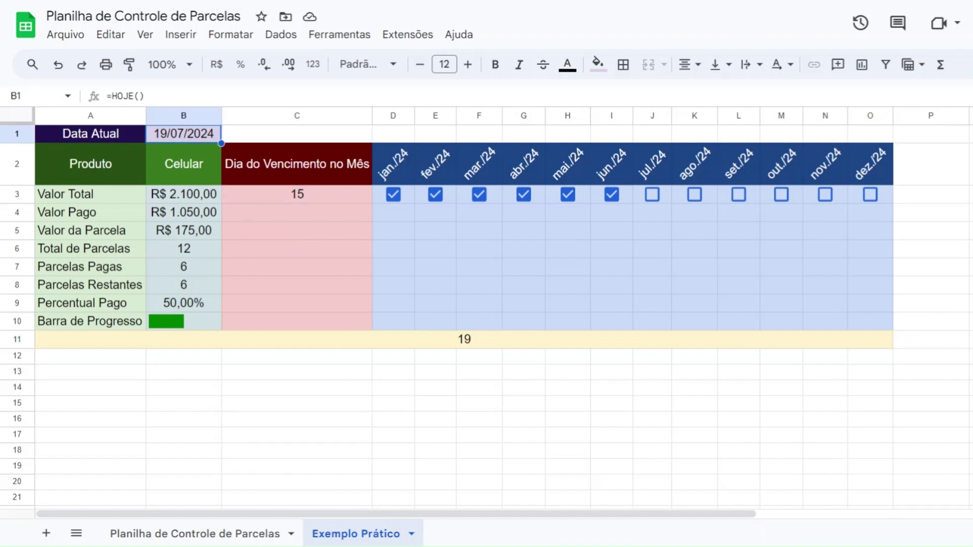
left_click(469, 340)
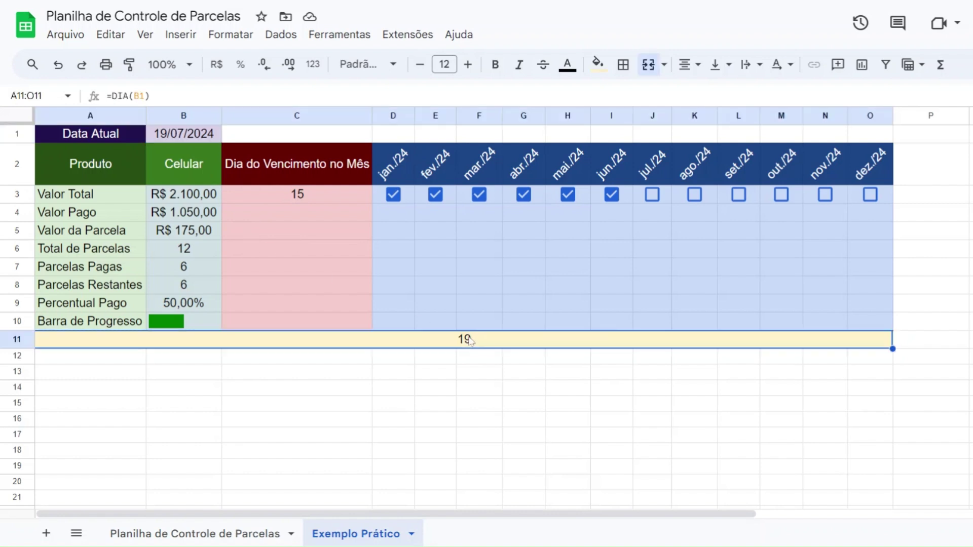
key("Delete")
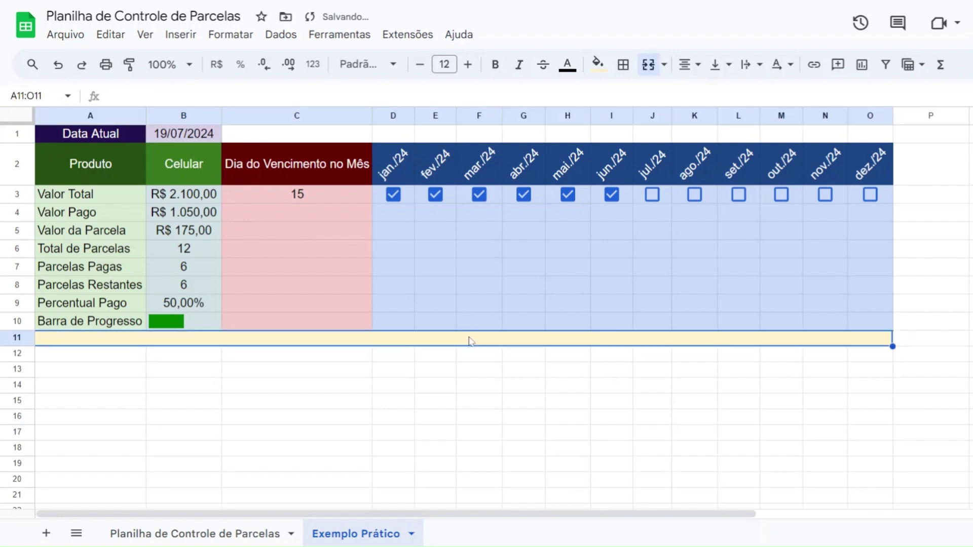
Start an SE formula in the merged row 11 and review the help for its arguments
type("=")
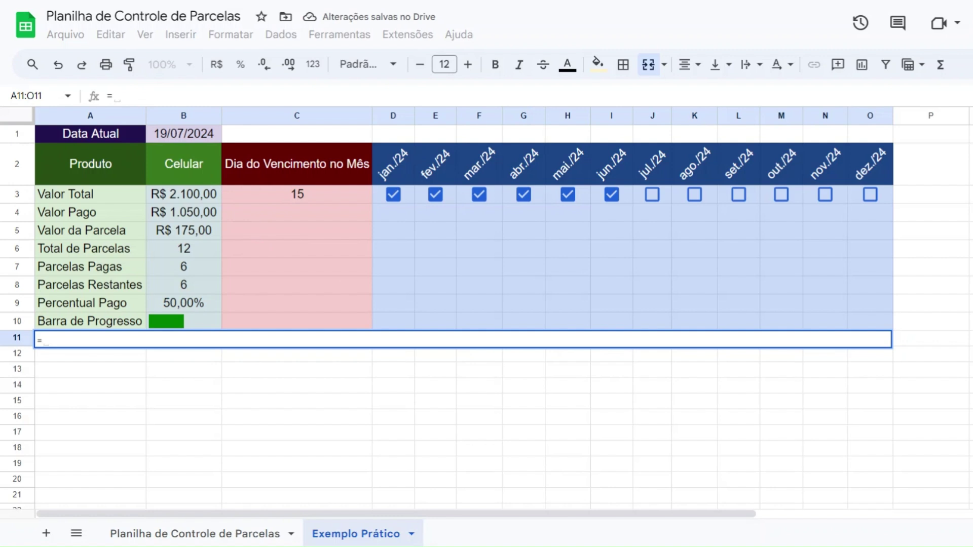
type("SE")
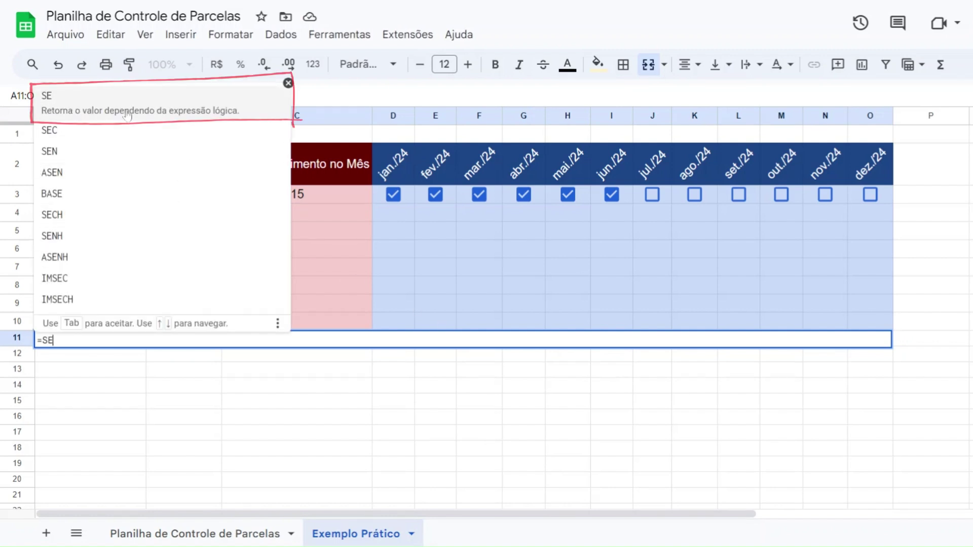
left_click(206, 113)
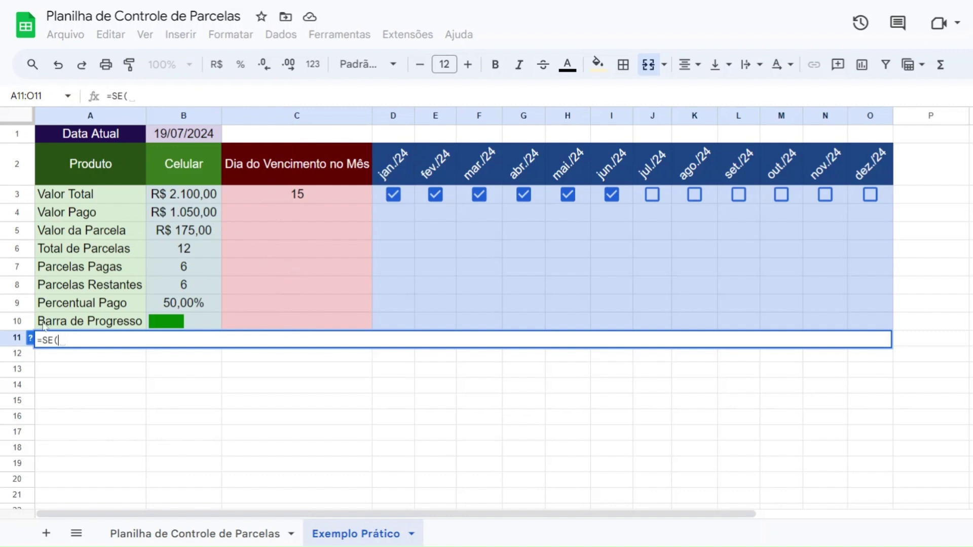
left_click(31, 337)
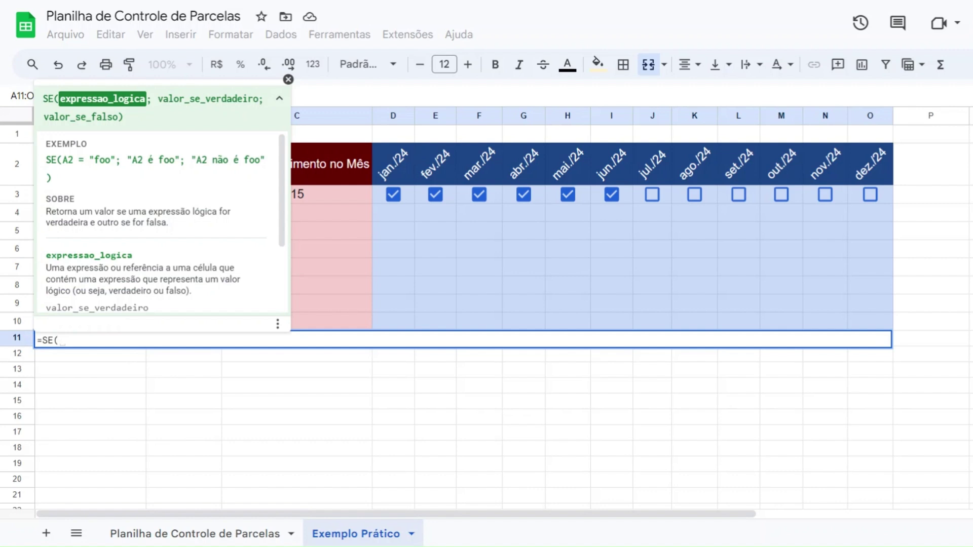
left_click(159, 117)
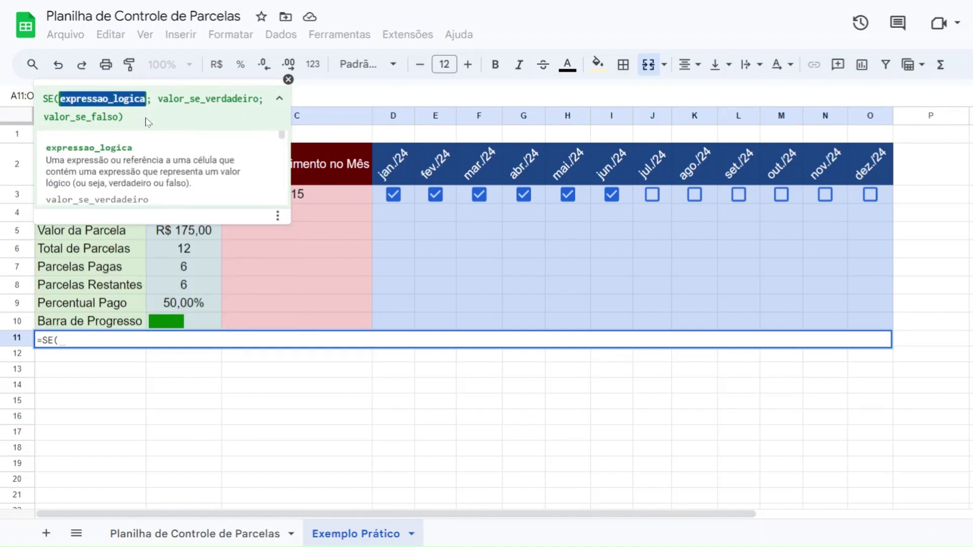
left_click(159, 117)
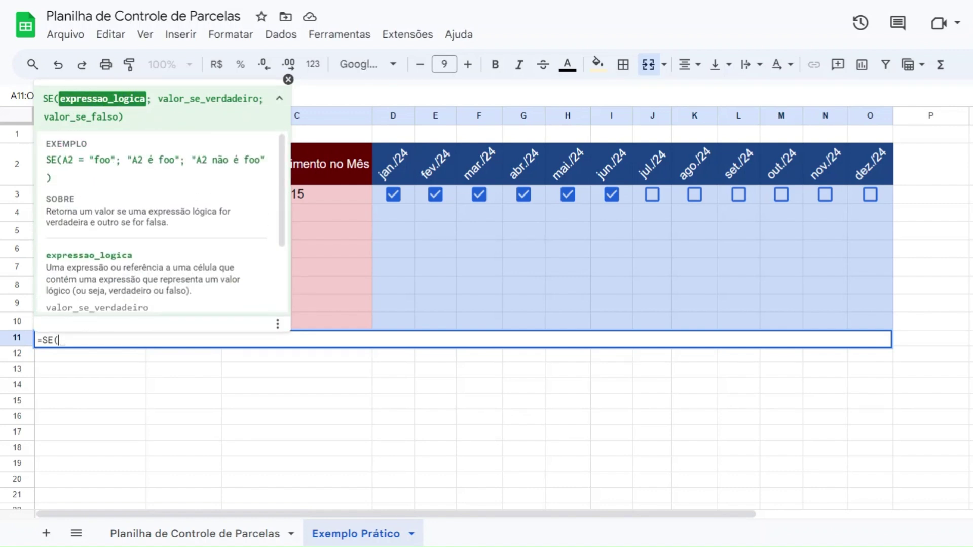
left_click(159, 117)
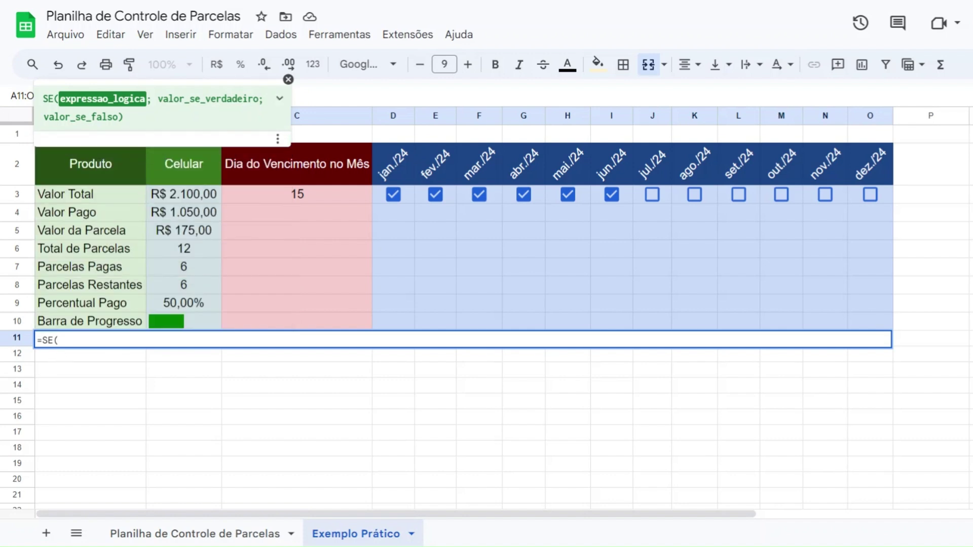
Write DIA(B1)>C3 as the logical test of the SE formula in row 11
type("DIA")
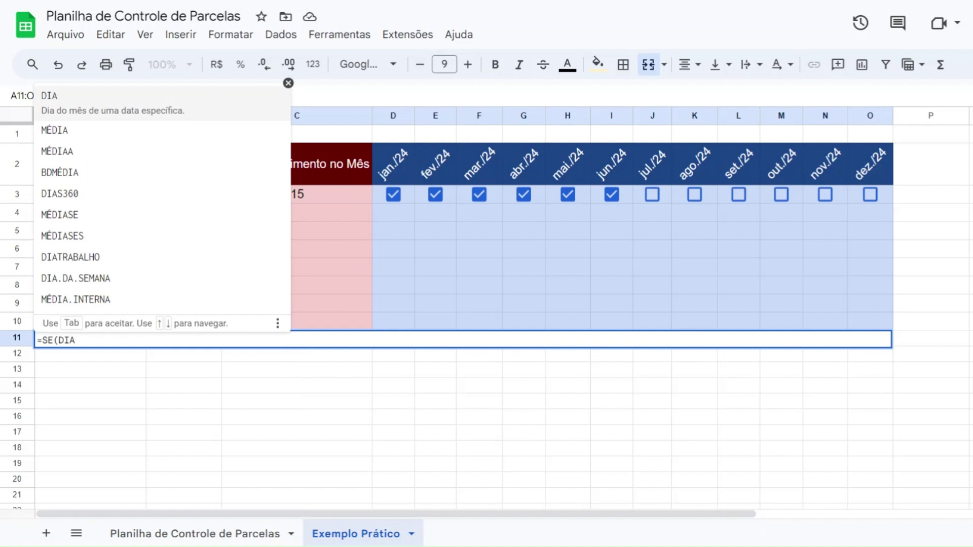
type("(")
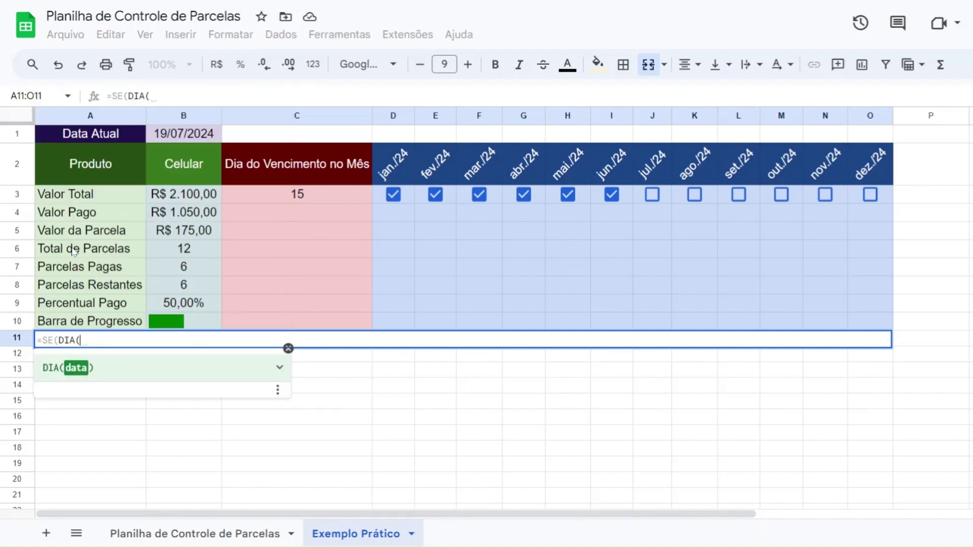
left_click(195, 140)
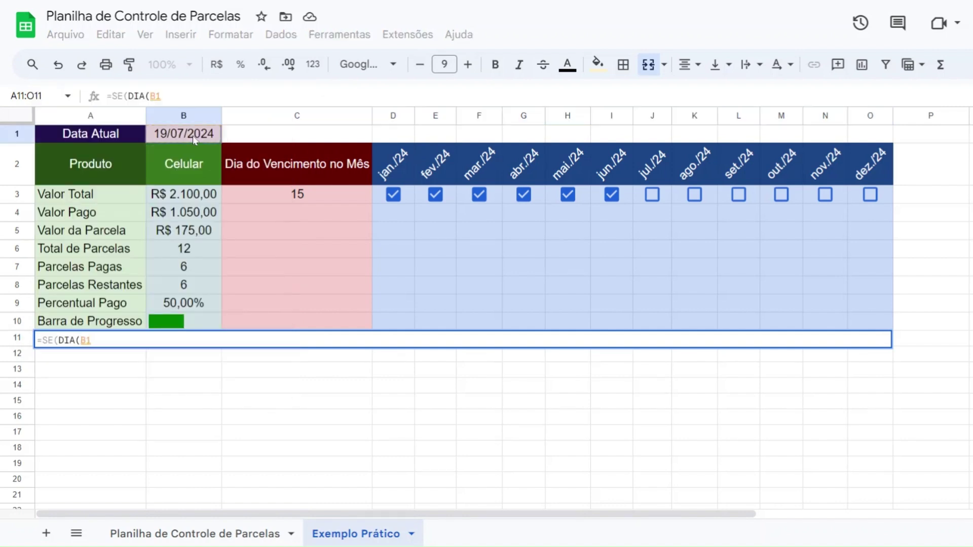
type("(")
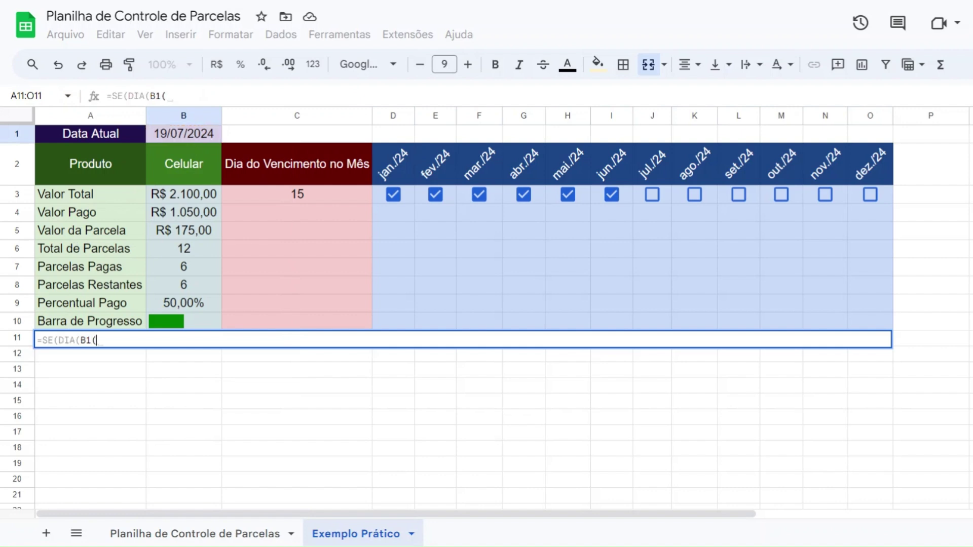
key("BackSpace")
type(")")
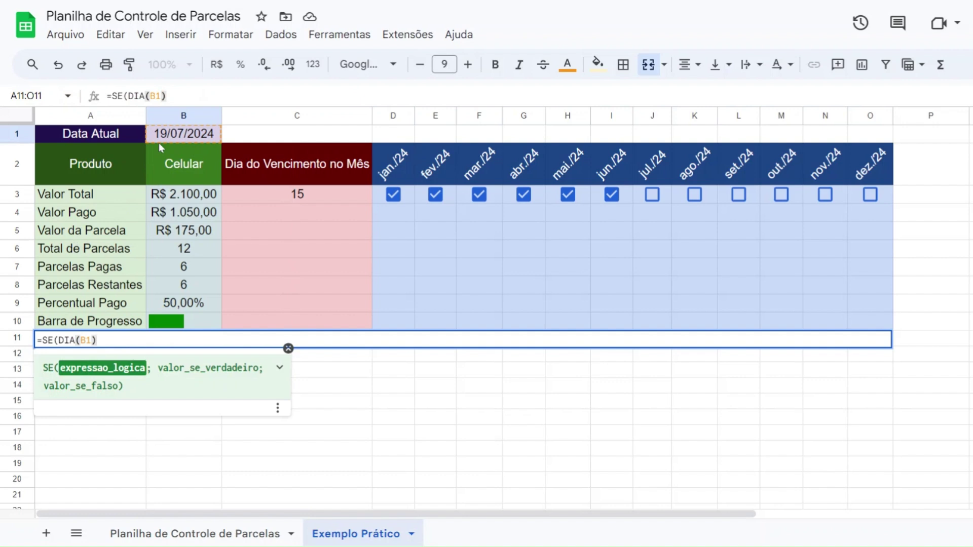
type(">")
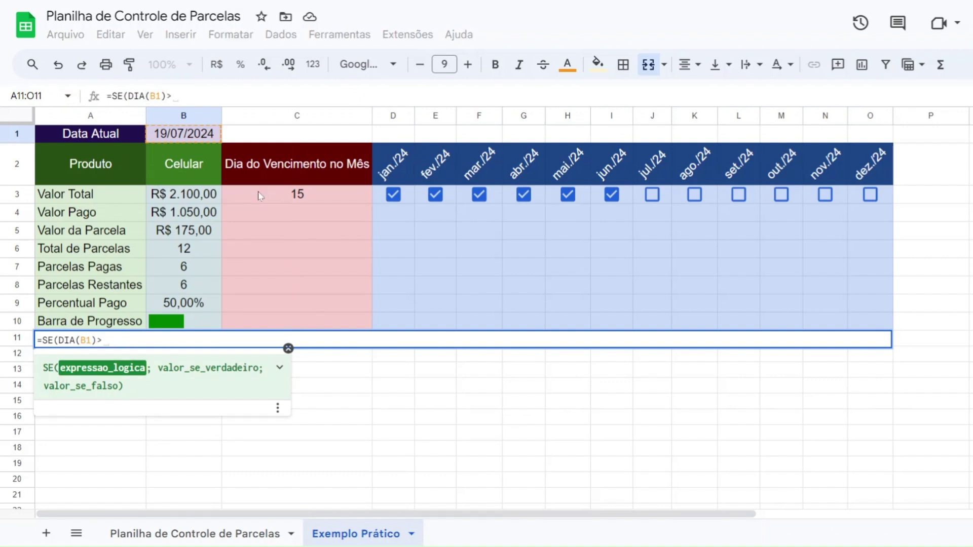
left_click(297, 198)
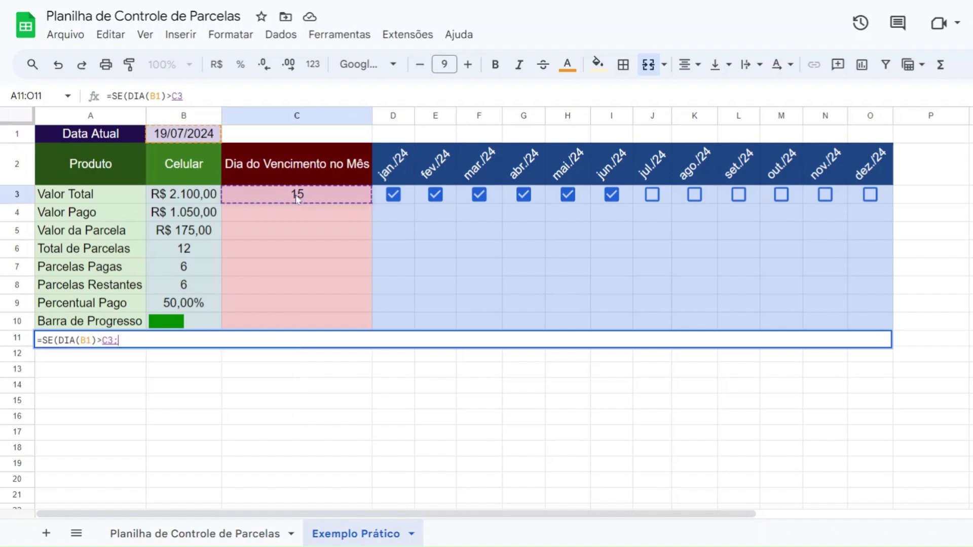
Add the text "MENSAGEM VERDADEIRO" as the value-if-true argument of the SE formula
type(";")
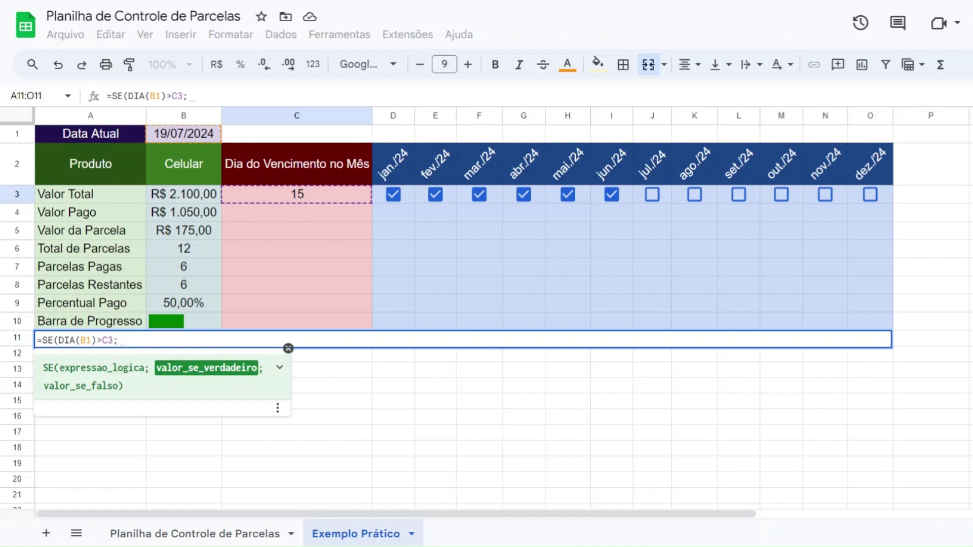
type("\"\"")
key("Left")
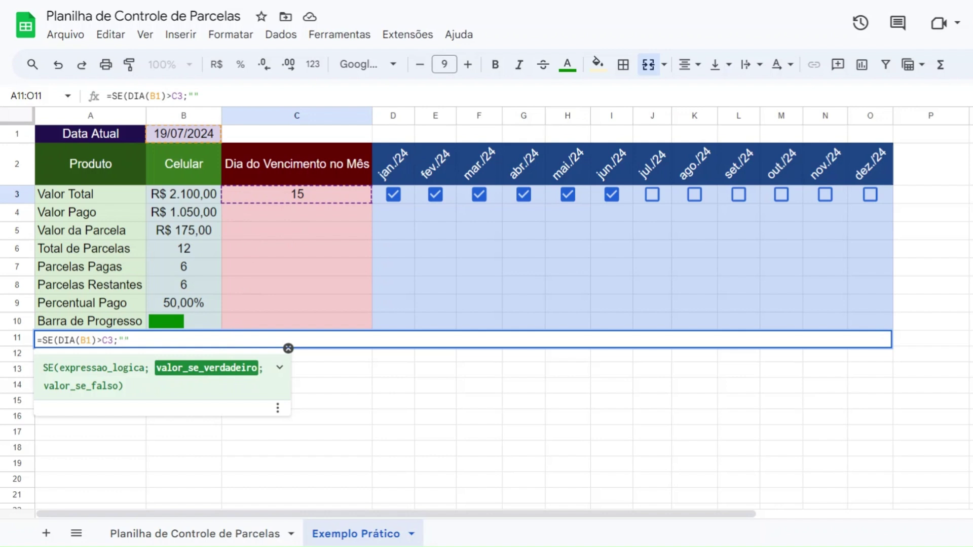
type("MESNAGEM")
key("BackSpace")
key("BackSpace")
key("BackSpace")
key("BackSpace")
key("BackSpace")
key("BackSpace")
type("NSAGEM VE")
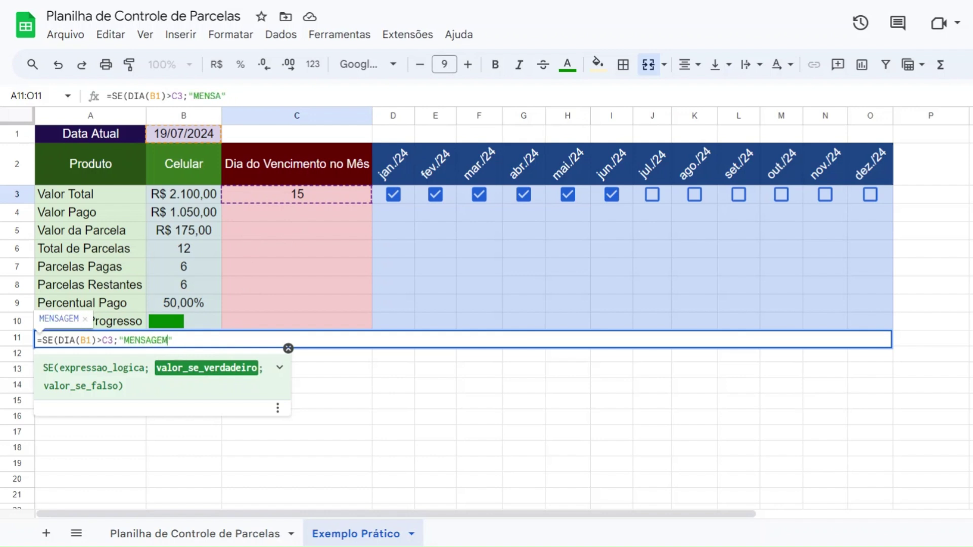
type("RDADEIRO")
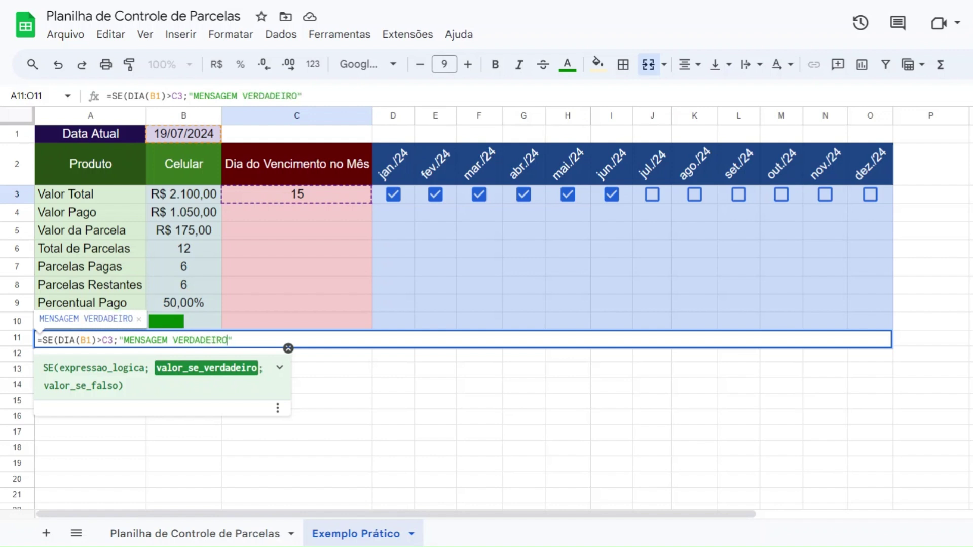
Add the text "MENSAGEM FALSO" as the value-if-false argument and complete the SE formula in row 11
type("\";")
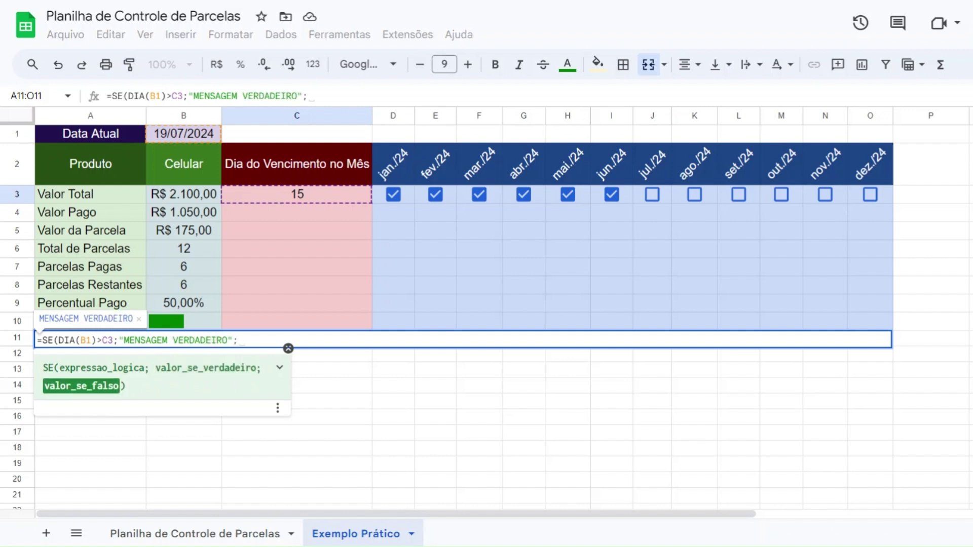
type("\"\"")
key("Left")
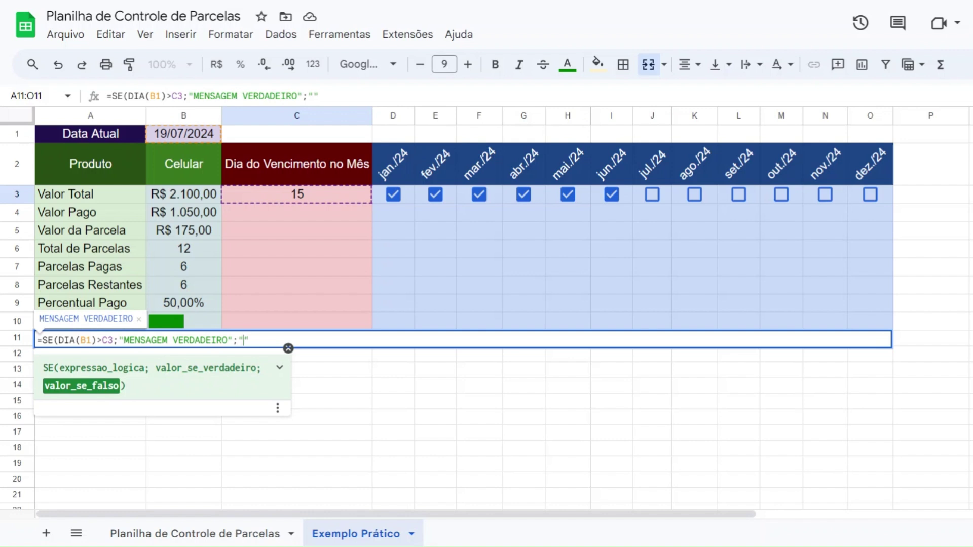
type("MENSAGEM FALSO\"")
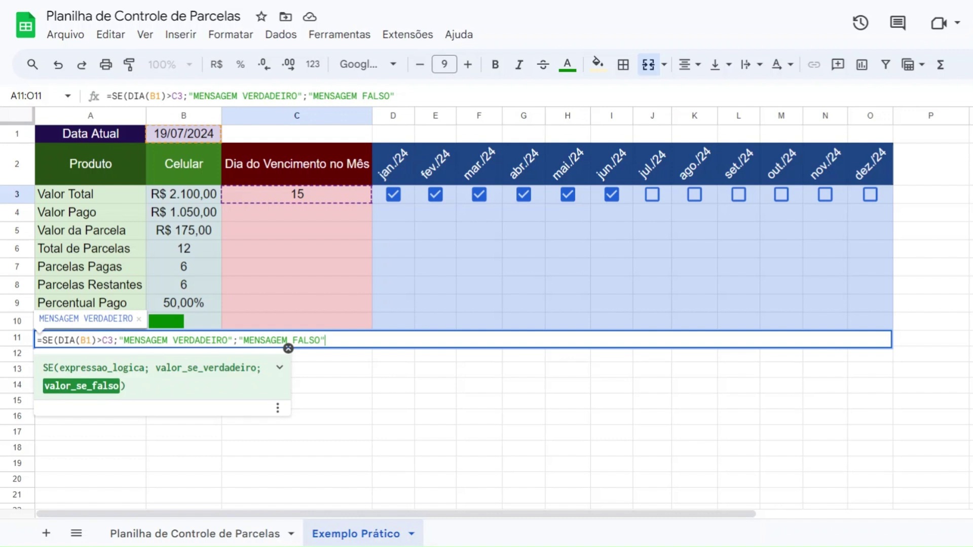
type(")")
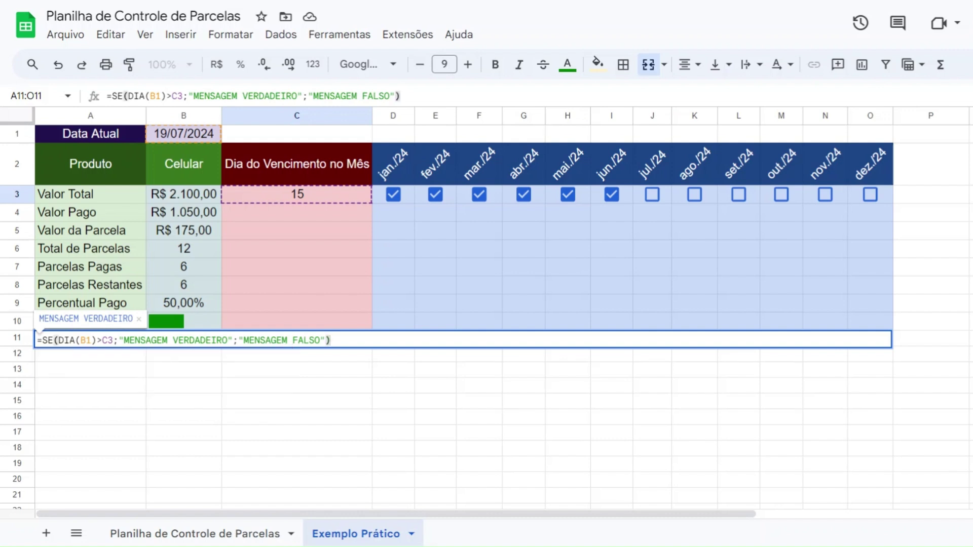
key("Return")
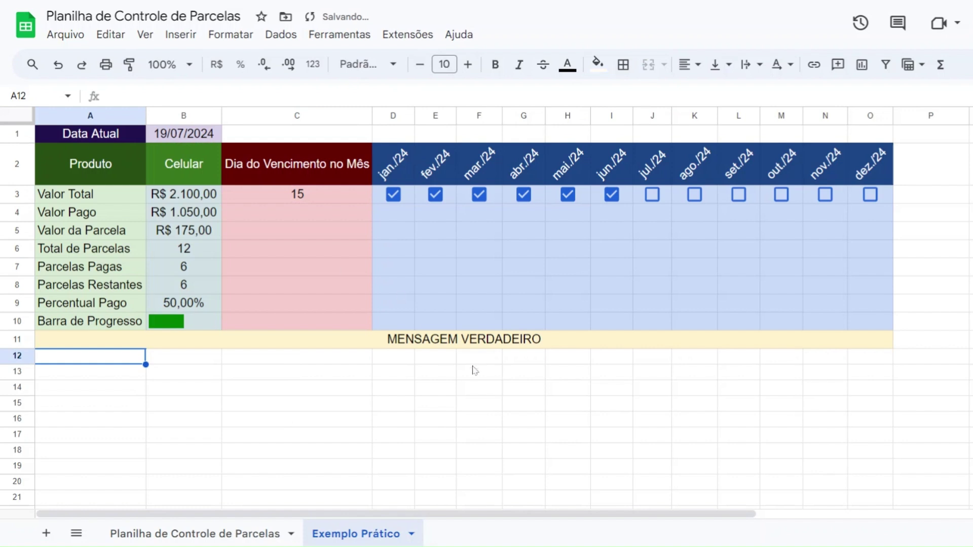
Replace the value-if-true text in row 11 with "Dia do vencimento da parcela no mês já passou. Já realizou o pagamento?" copied from the Planilha de Controle de Parcelas sheet
left_click(473, 344)
left_click(228, 533)
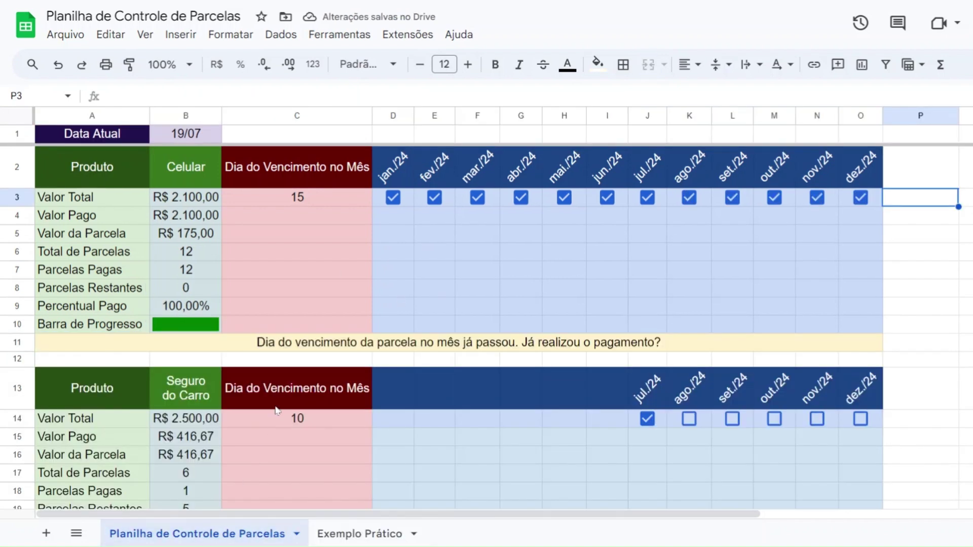
left_click(323, 345)
left_click_drag(215, 95, 601, 96)
key("ctrl+c")
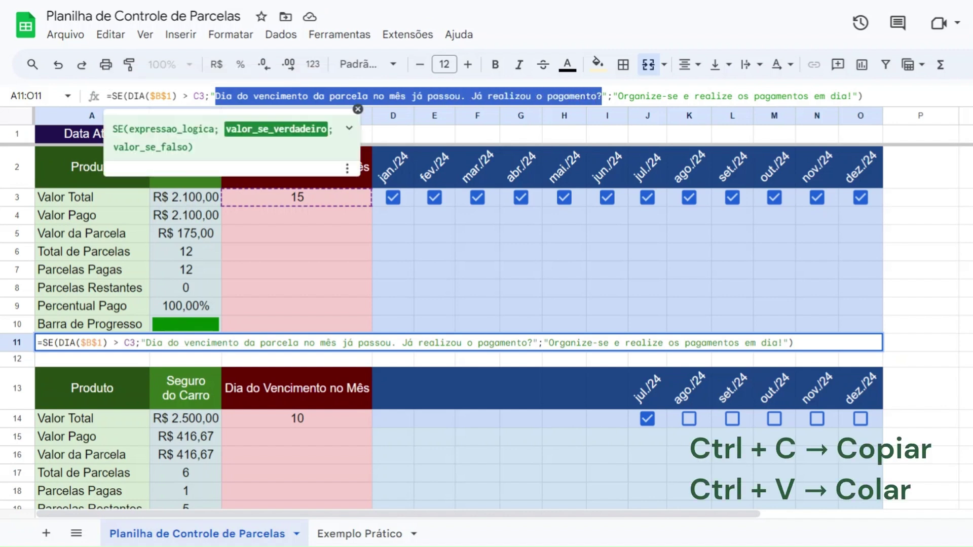
left_click(357, 534)
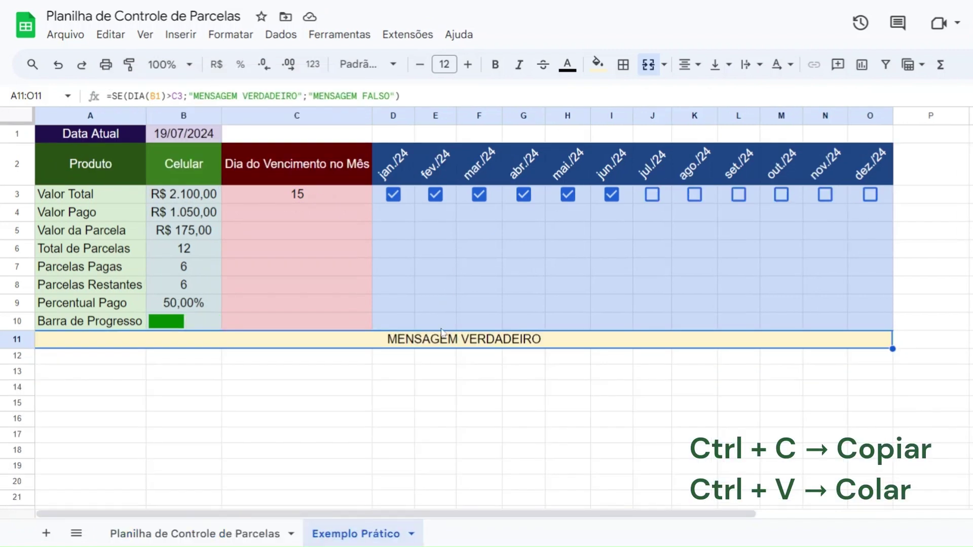
left_click(295, 96)
left_click_drag(295, 96, 194, 95)
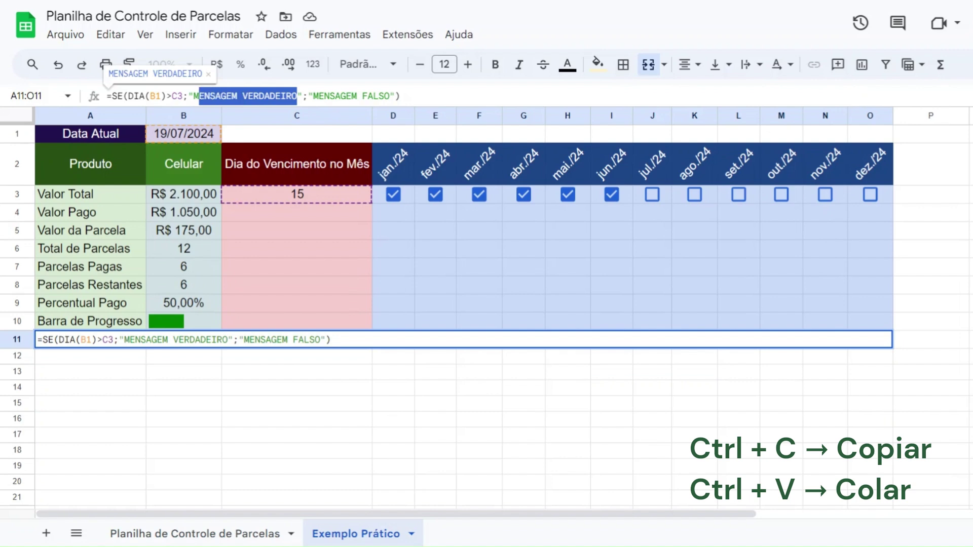
key("ctrl+v")
Replace the value-if-false text in row 11 with "Organize-se e realize os pagamentos em dia!" copied from the Planilha de Controle de Parcelas sheet
left_click(195, 534)
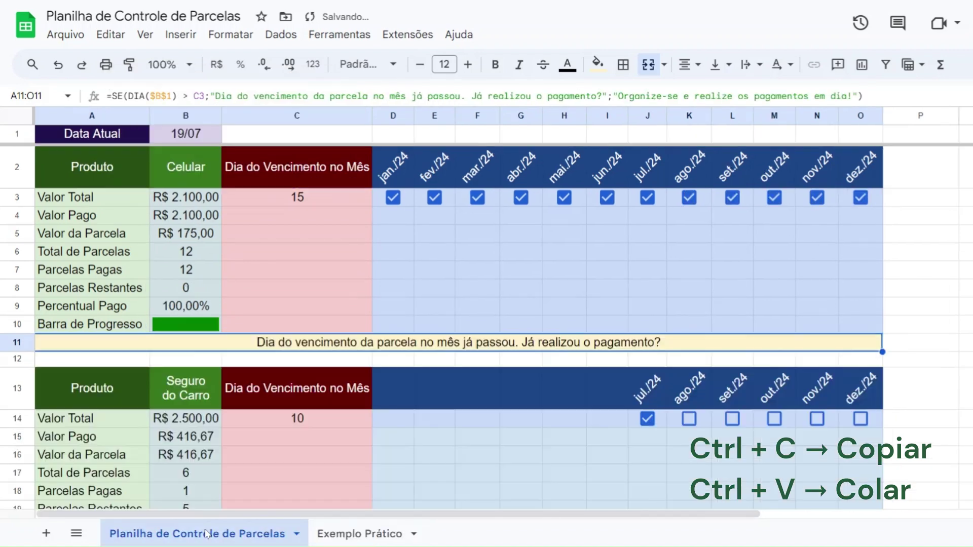
mouse_move(617, 96)
left_mouse_down()
mouse_move(856, 96)
mouse_move(618, 96)
left_mouse_up()
key("ctrl+c")
left_click(846, 97)
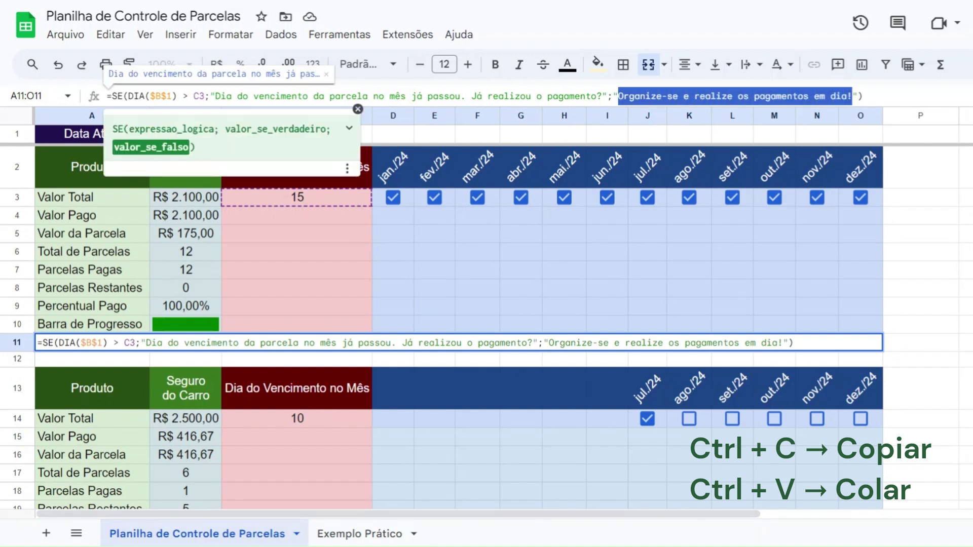
left_click(360, 533)
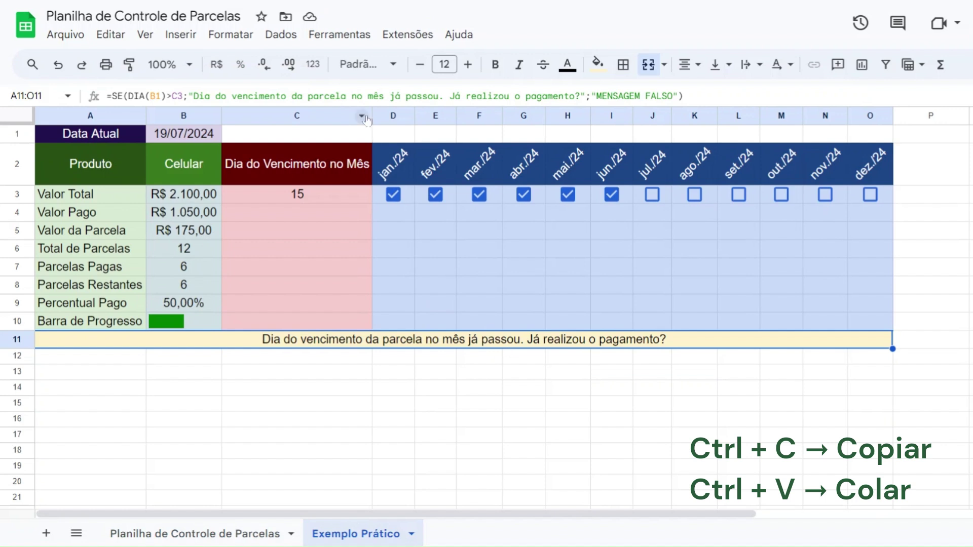
left_click_drag(596, 96, 672, 96)
key("ctrl+v")
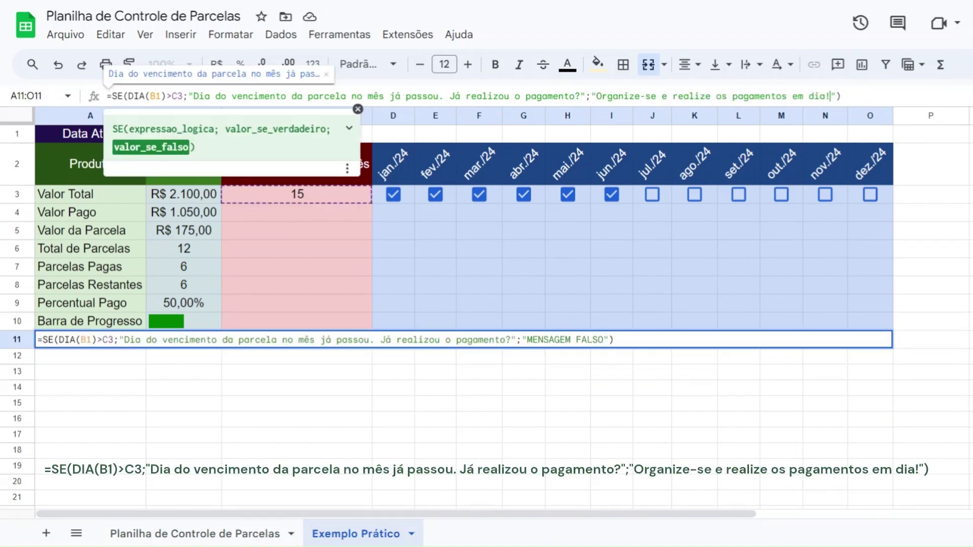
key("Return")
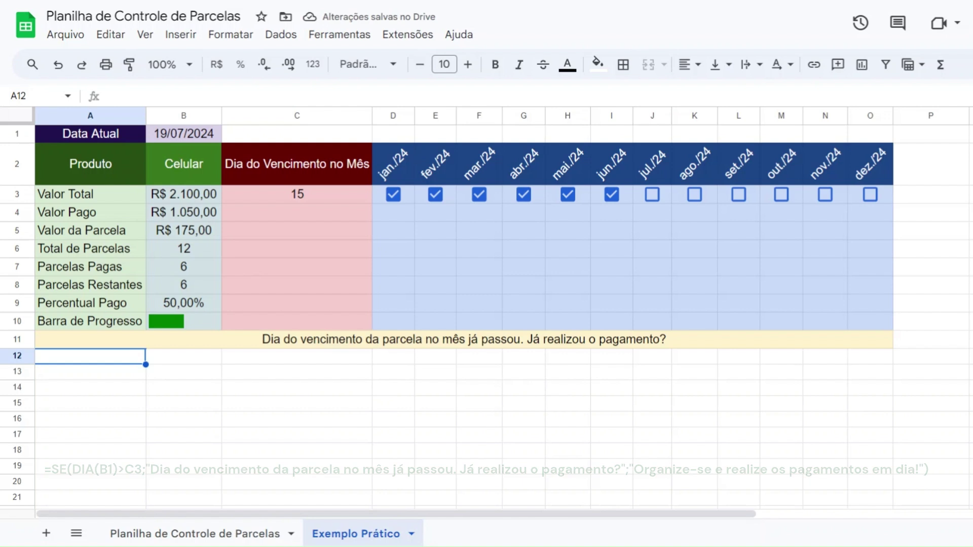
Compare the current date in B1 with the due day in C3 and examine the value-if-true message in the row 11 formula
left_click(299, 202)
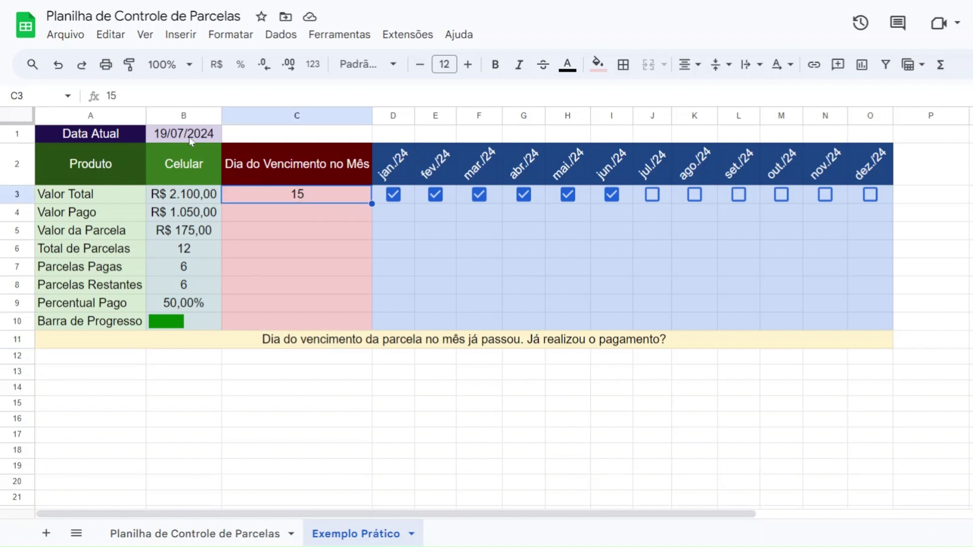
left_click(190, 141)
left_click(318, 202)
left_click(324, 347)
left_click_drag(193, 96, 580, 97)
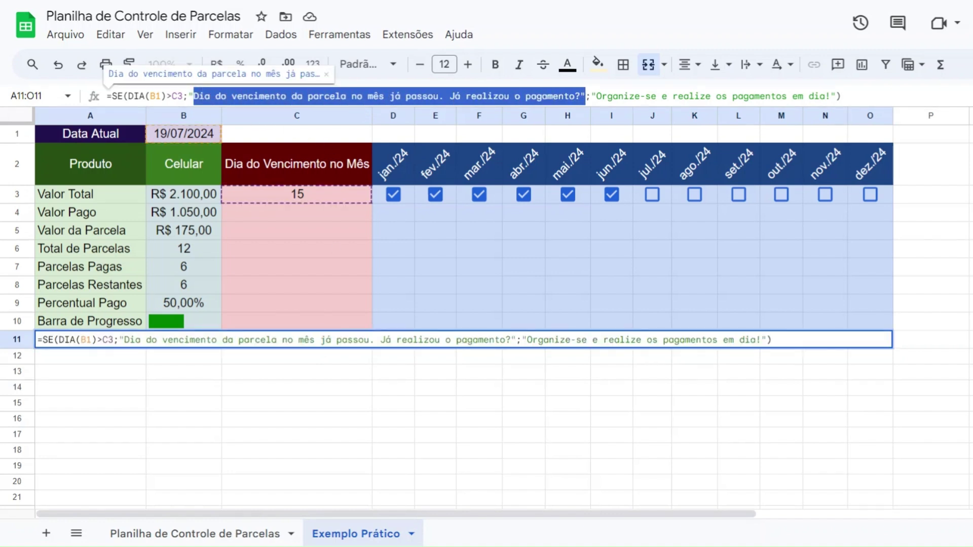
key("Escape")
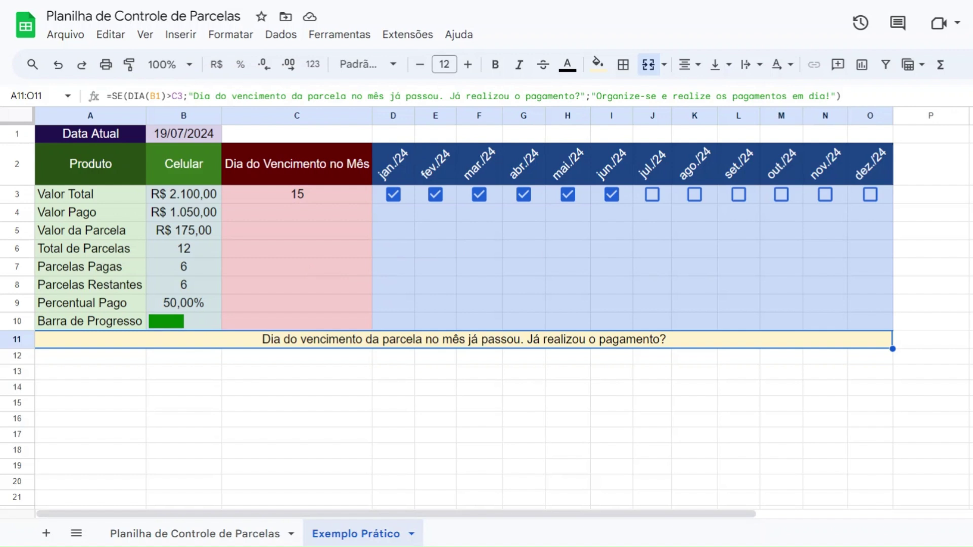
Test the row 11 message by entering 20, 10 and 15 in turn as the due day in C3
left_click(206, 138)
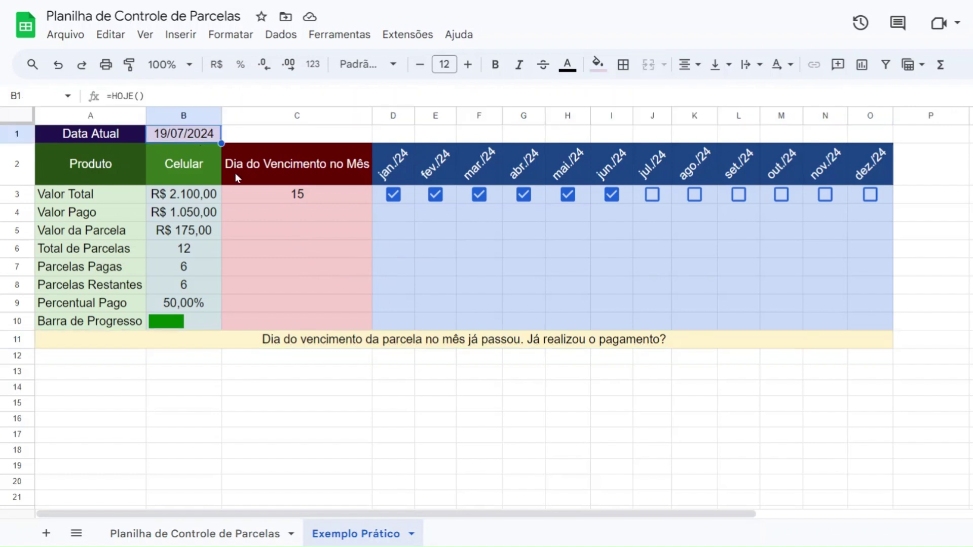
left_click(287, 198)
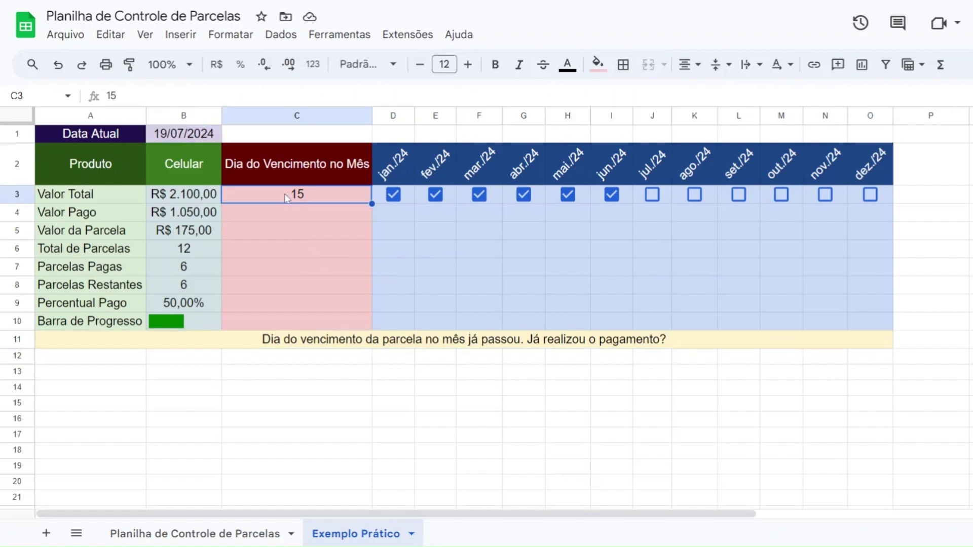
type("20")
key("Return")
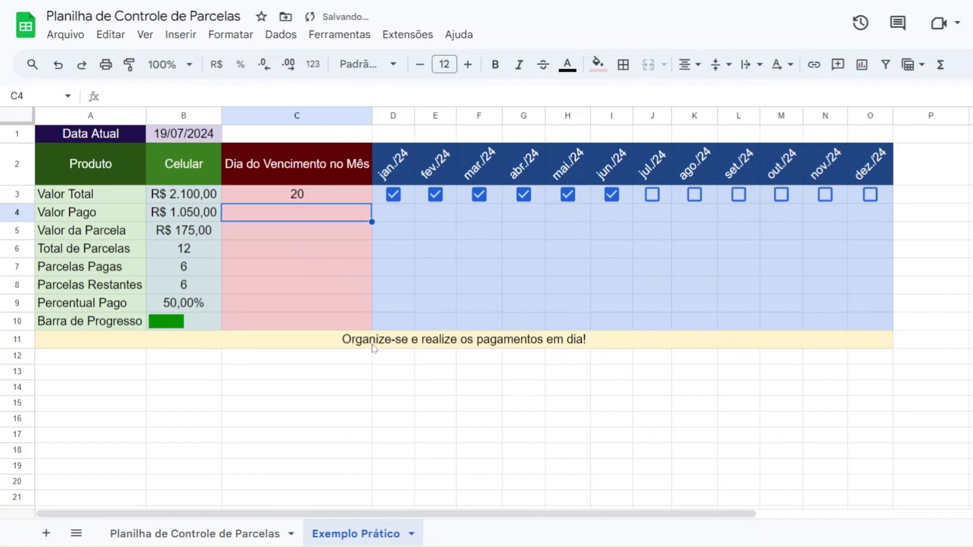
left_click(316, 202)
type("10")
key("Return")
left_click(315, 201)
type("15")
key("Return")
Review the completed SE formula in row 11 together with the date and due-day cells it refers to
left_click(348, 339)
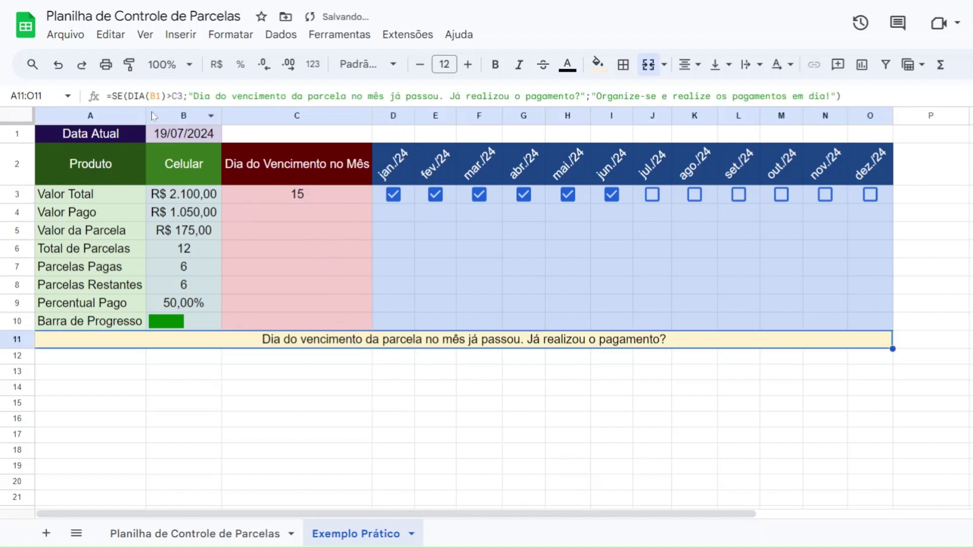
left_click(294, 254)
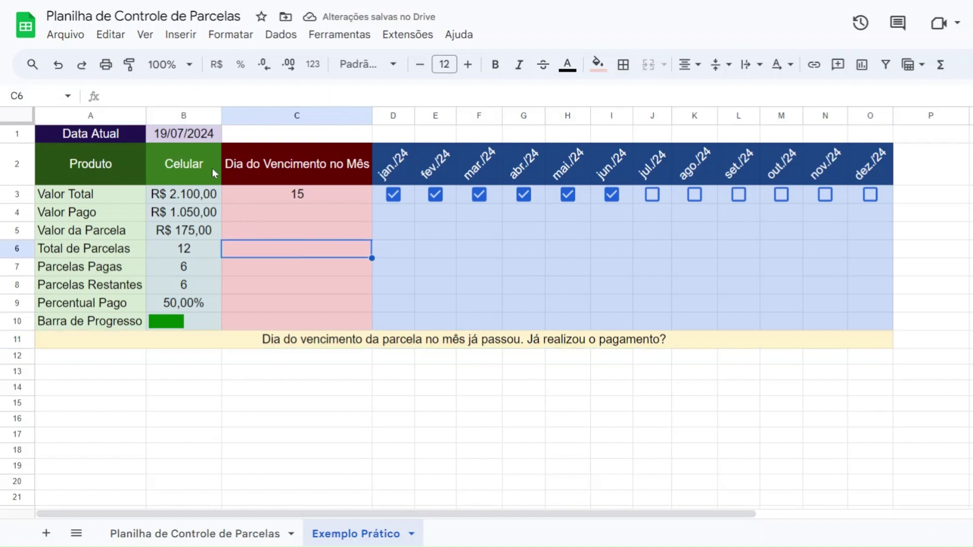
left_click(166, 137)
left_click(296, 202)
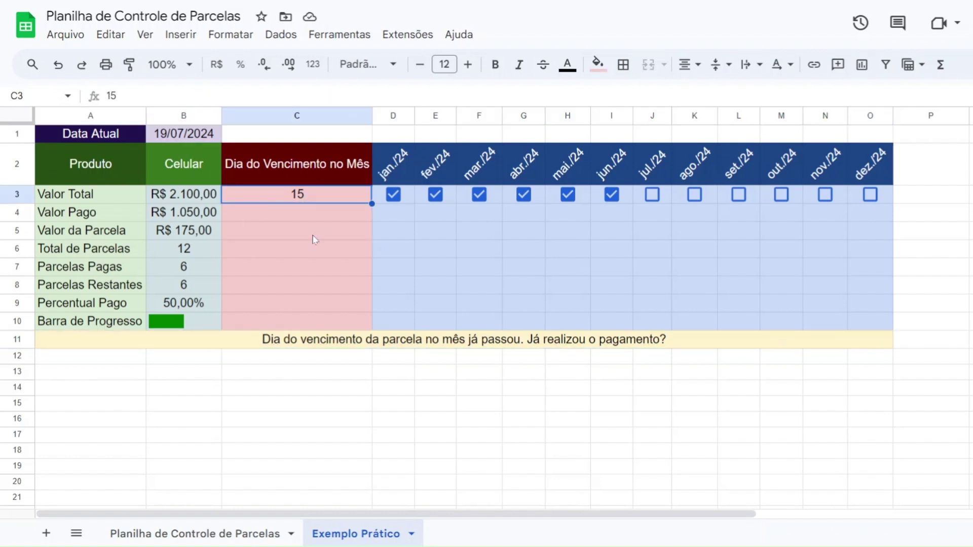
left_click(476, 342)
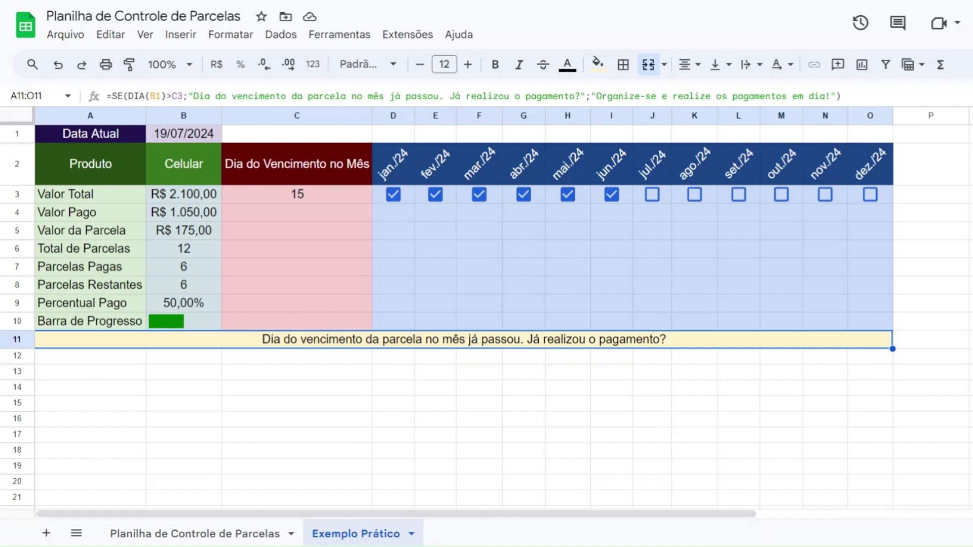
key("Down")
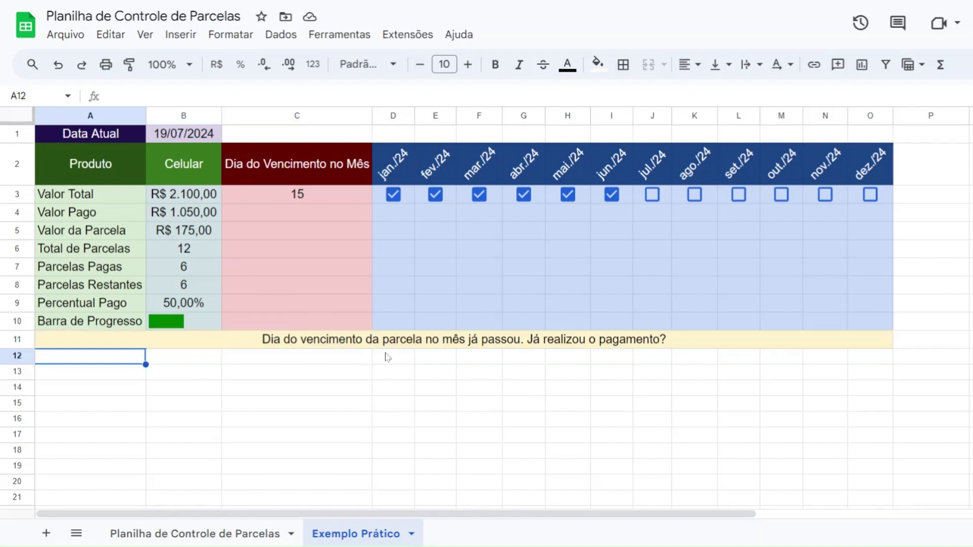
Freeze the first row of the Exemplo Prático sheet, which holds the current date
left_click(144, 35)
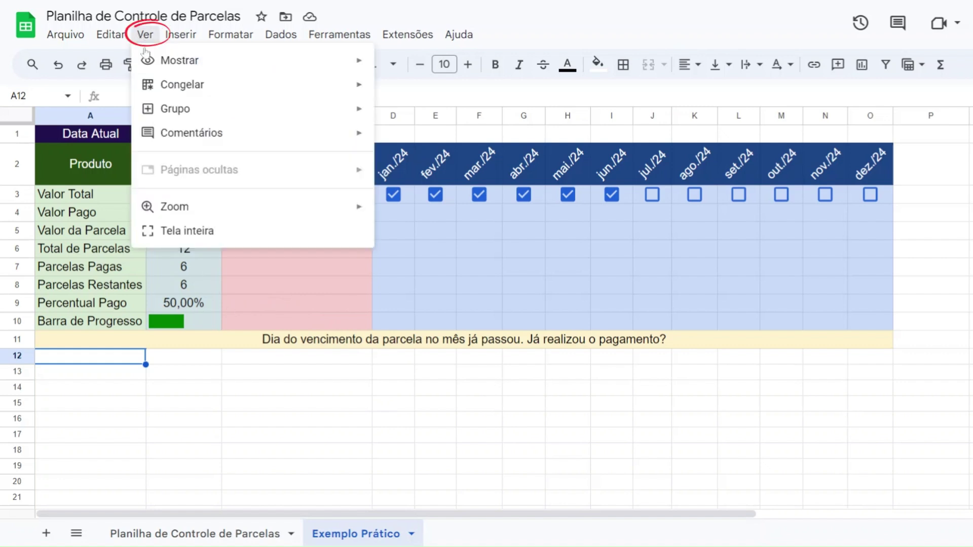
mouse_move(191, 94)
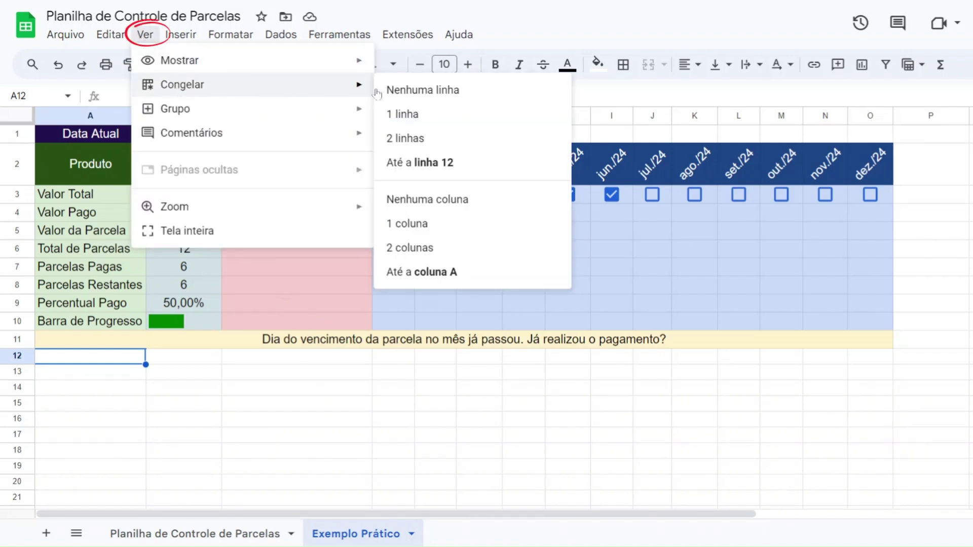
left_click(426, 122)
left_click(330, 405)
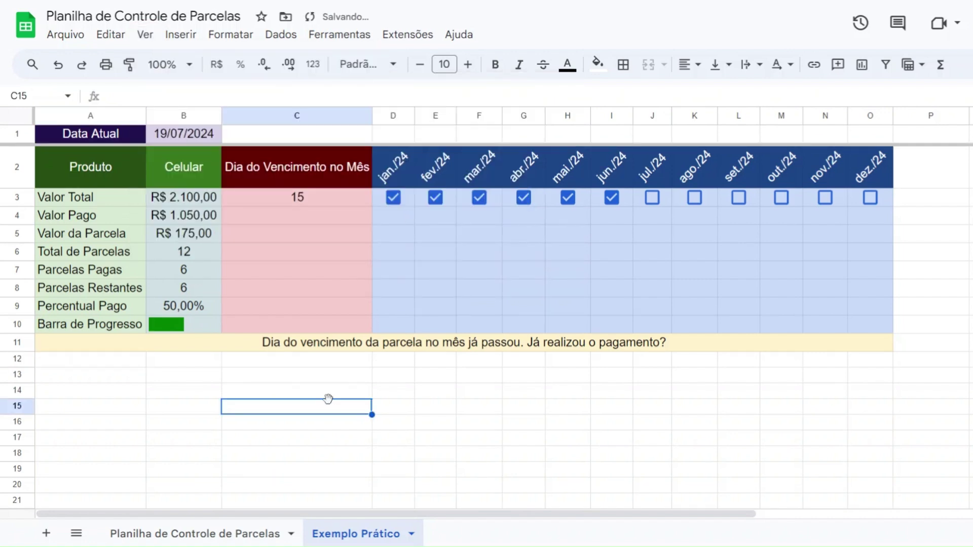
scroll(327, 402, "down", 10)
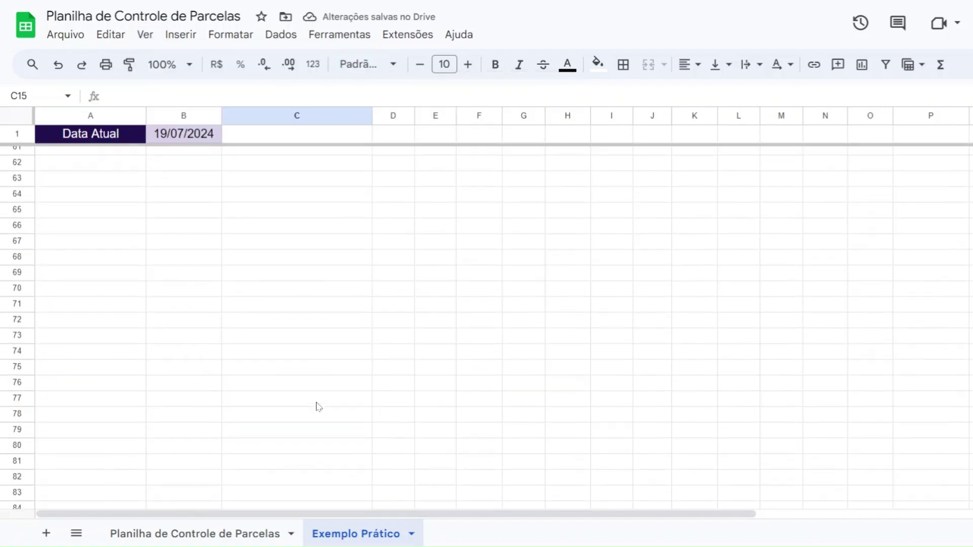
scroll(284, 403, "up", 12)
scroll(284, 403, "down", 13)
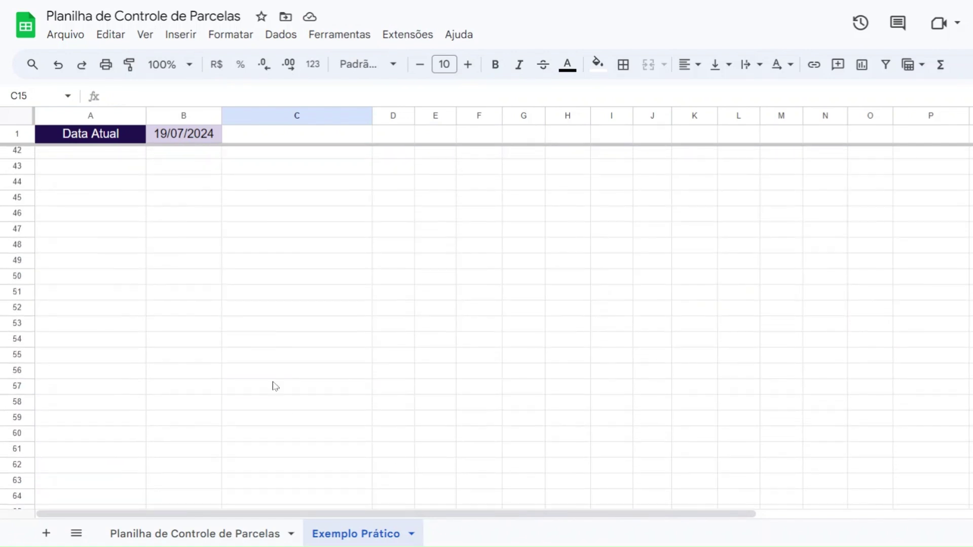
scroll(230, 295, "up", 13)
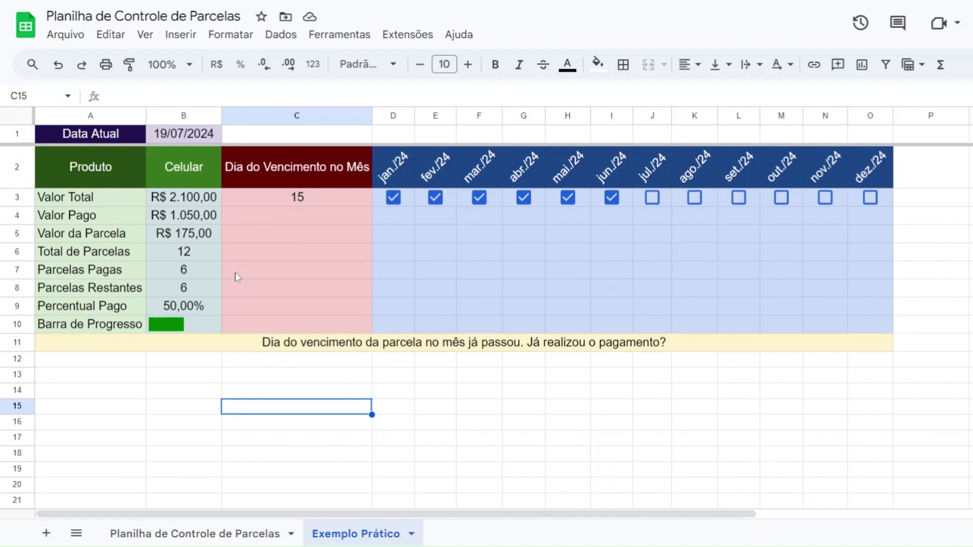
Duplicate the Exemplo Prático sheet and change the product in B2 of the copy to "Computador"
right_click(349, 538)
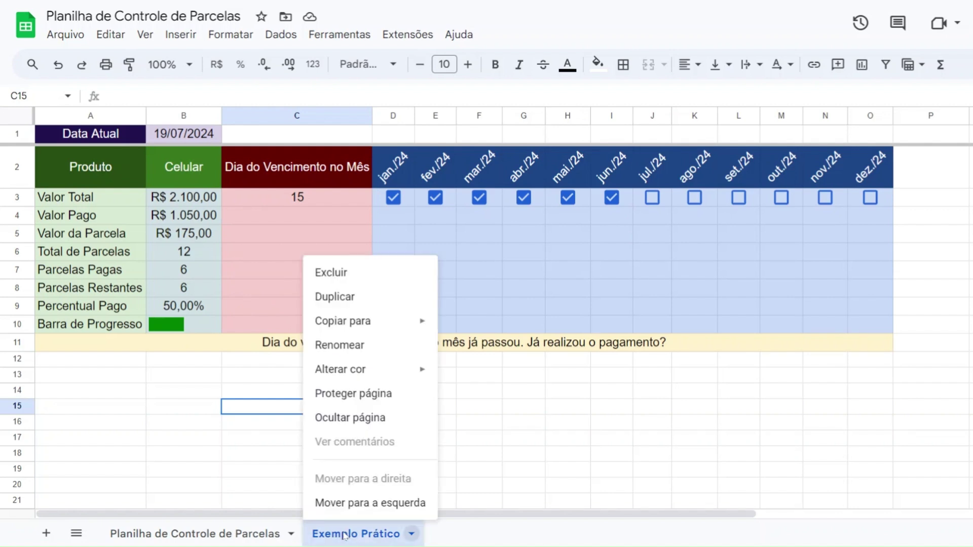
left_click(358, 302)
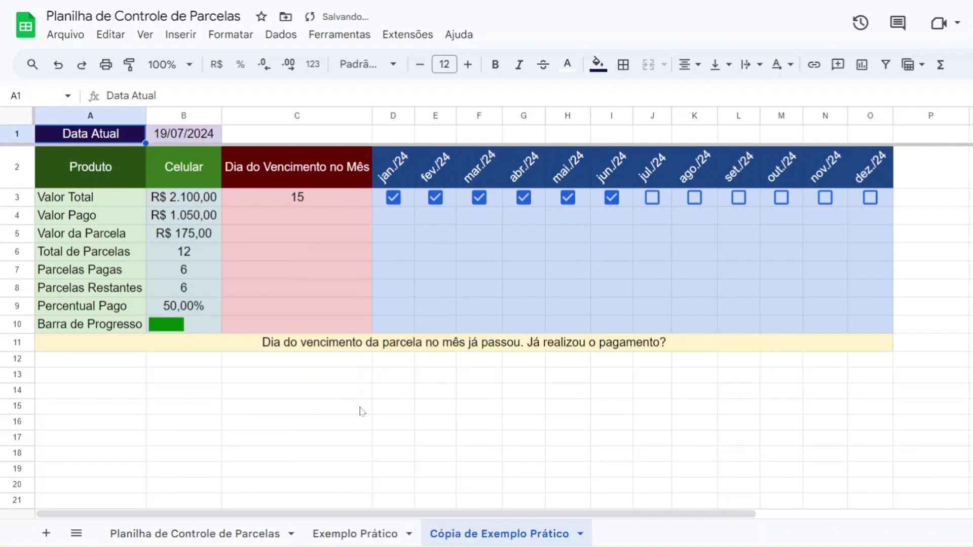
left_click(200, 187)
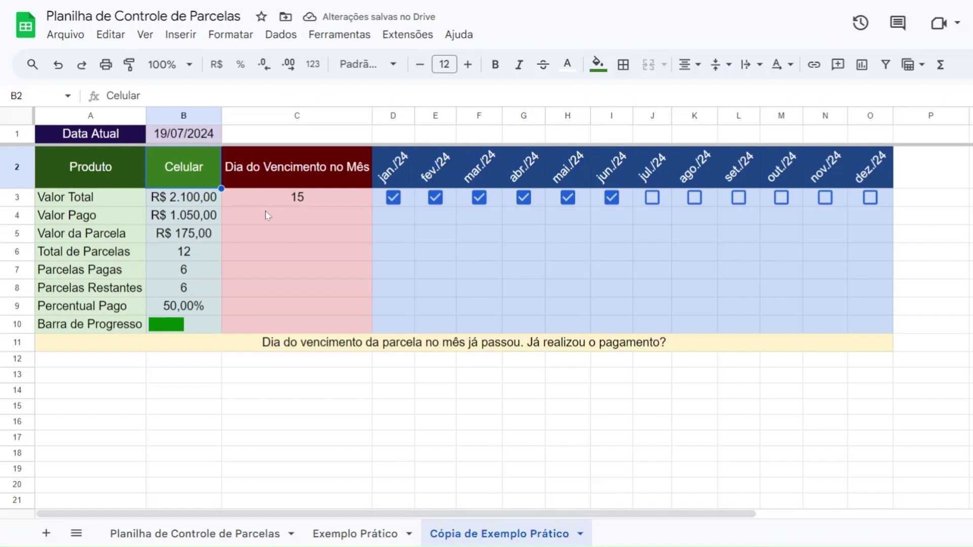
type("Computador")
key("Return")
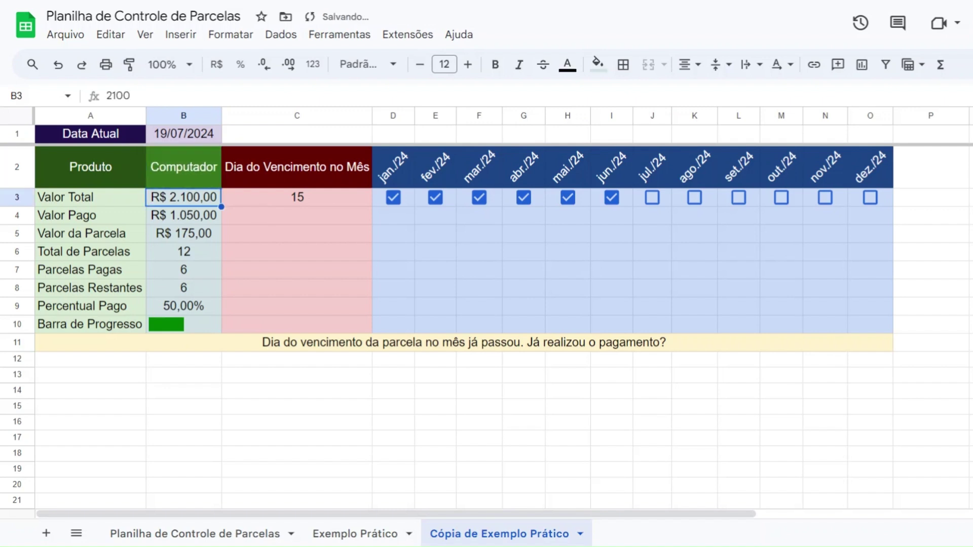
Copy the installment table A2:O11 on the Exemplo Prático sheet and paste it starting at A13
left_click(355, 533)
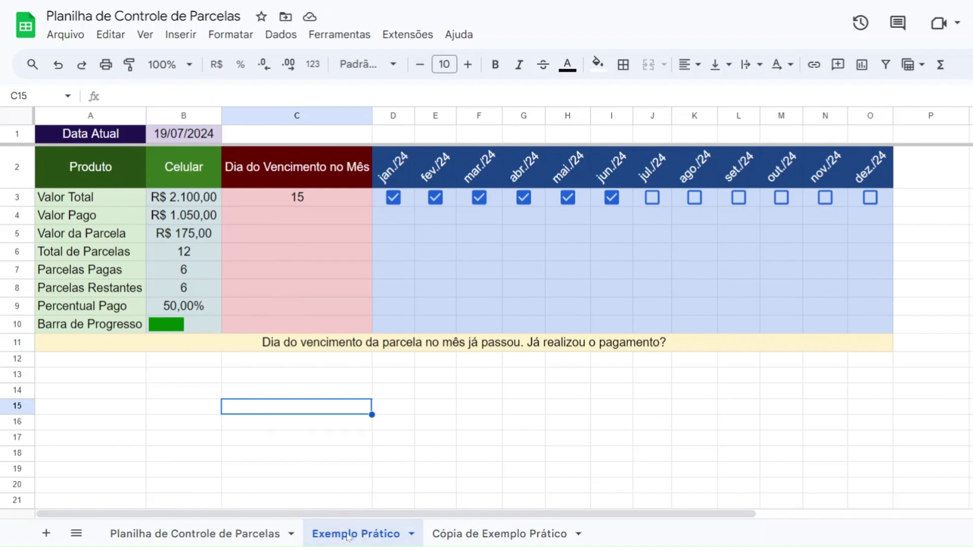
left_click_drag(92, 166, 865, 344)
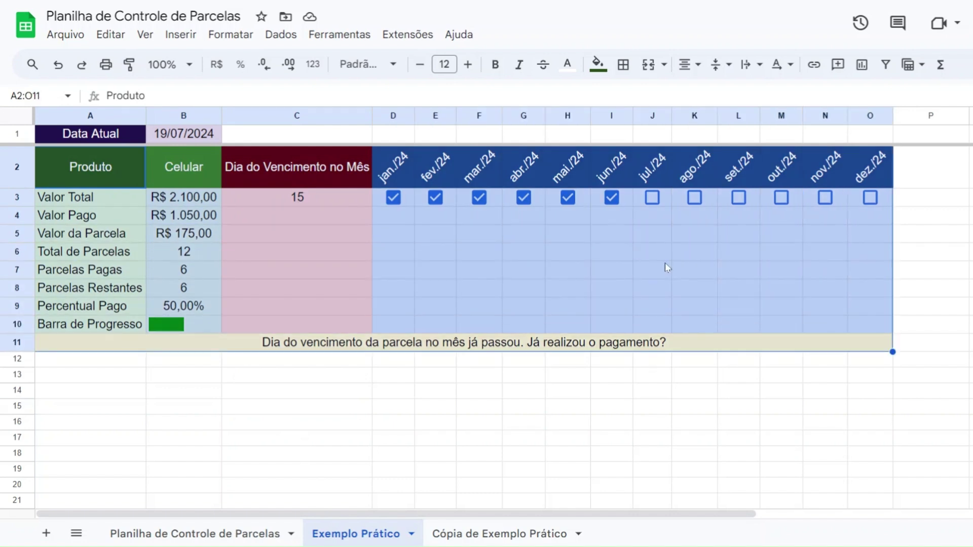
key("ctrl+c")
scroll(547, 276, "down", 3)
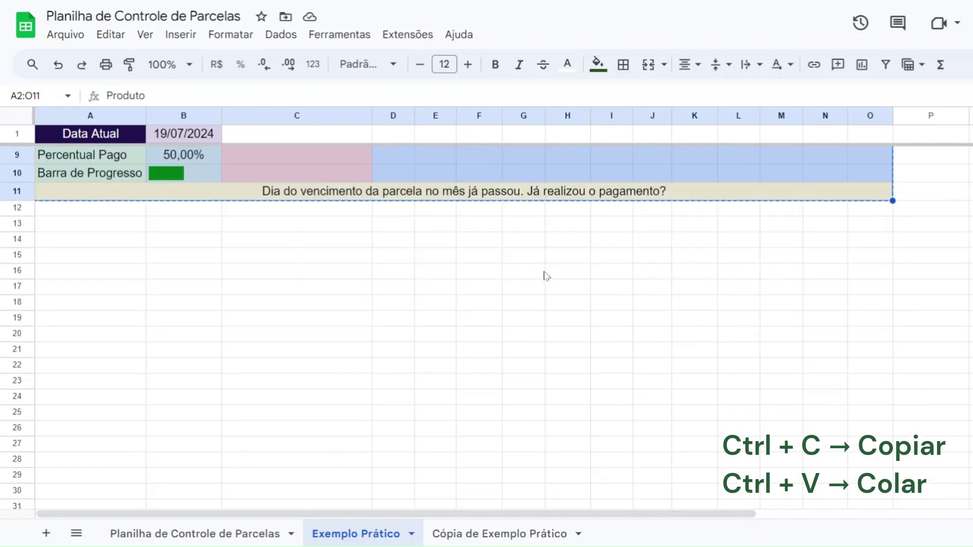
left_click(106, 232)
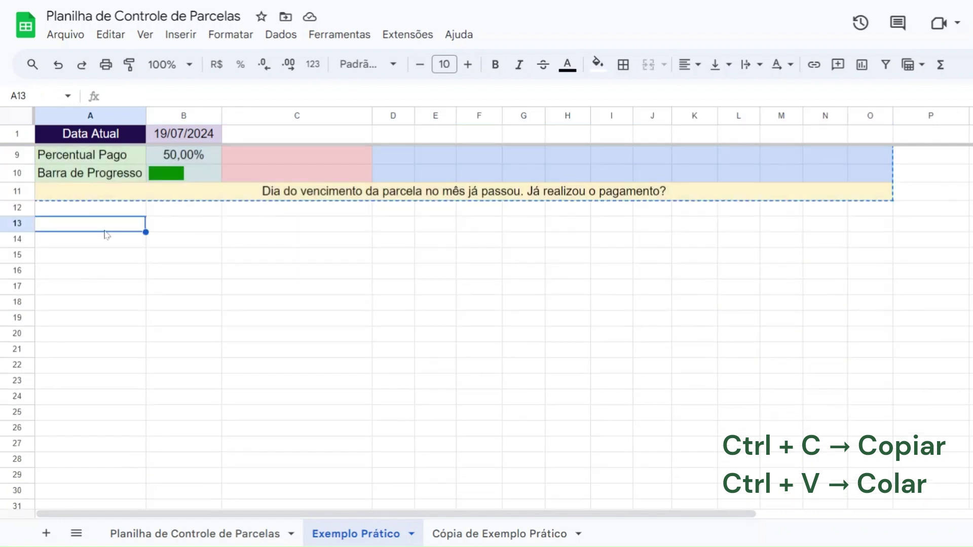
key("ctrl+v")
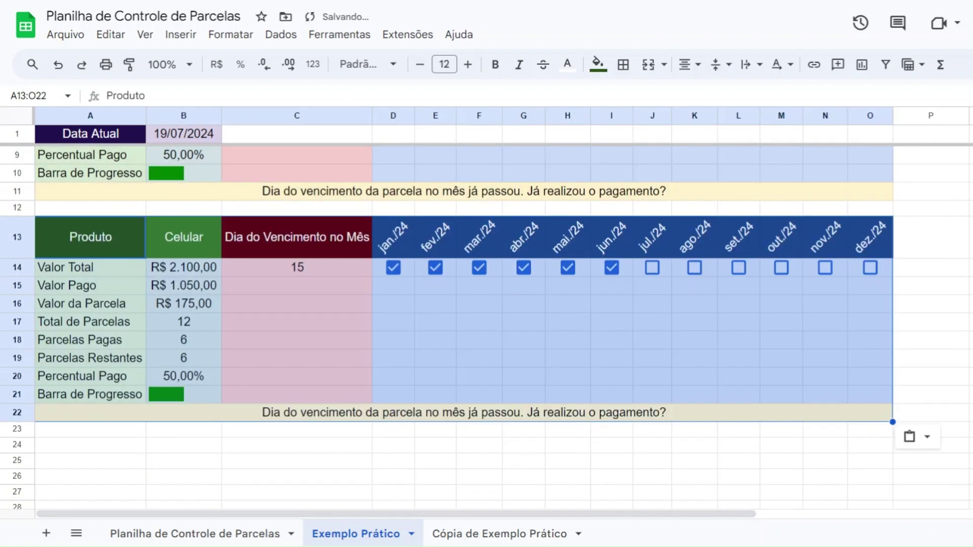
Compare the message formulas in rows 22 and 11 and check which date cell each one refers to
left_click(970, 357)
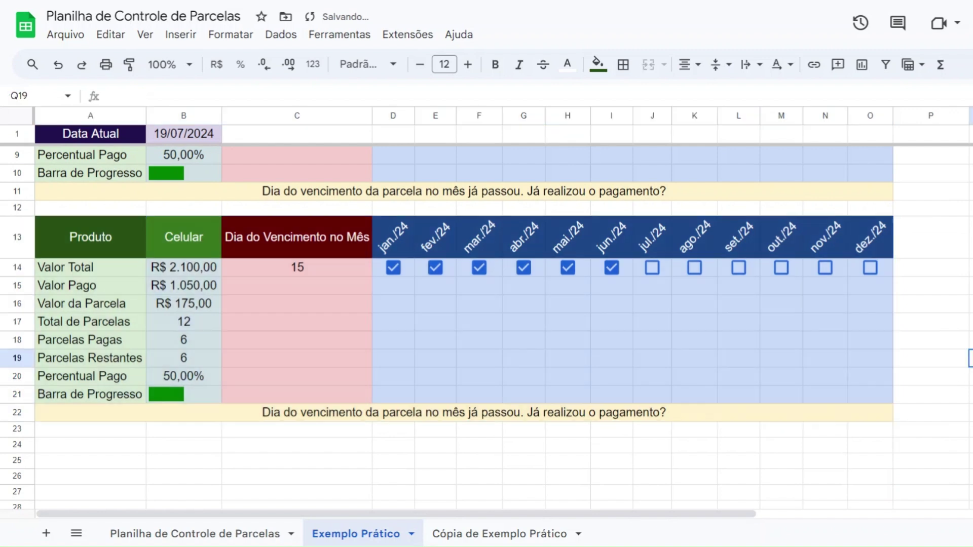
left_click(447, 416)
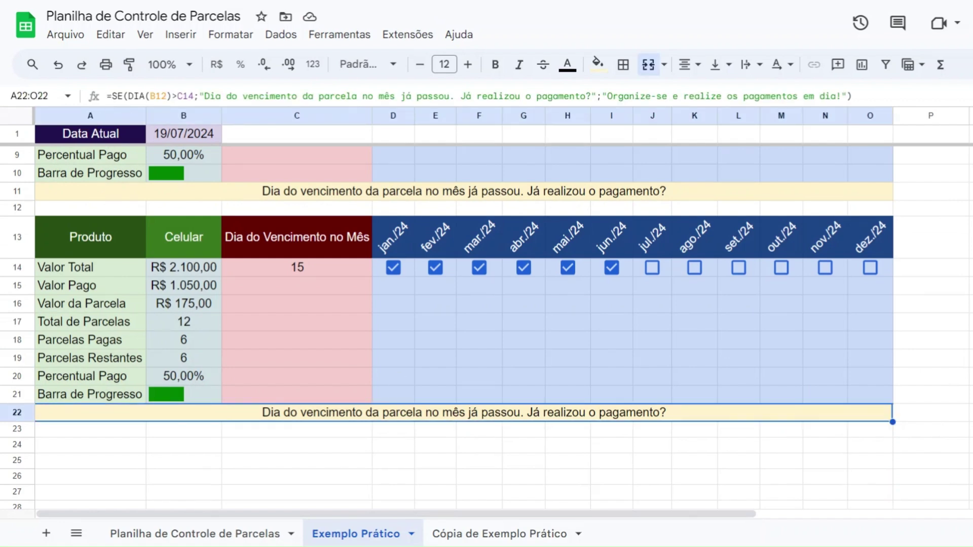
scroll(321, 330, "up", 3)
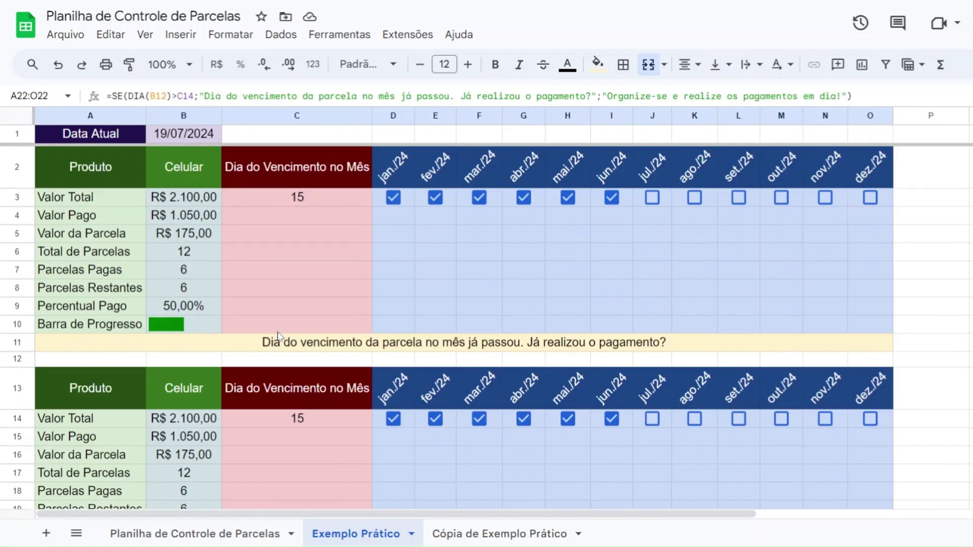
left_click(339, 343)
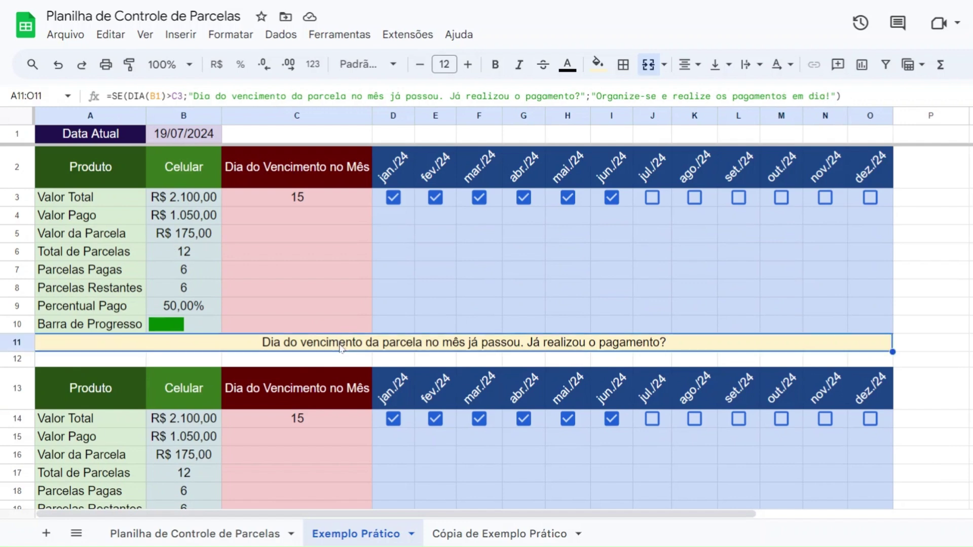
left_click(189, 137)
scroll(343, 354, "down", 3)
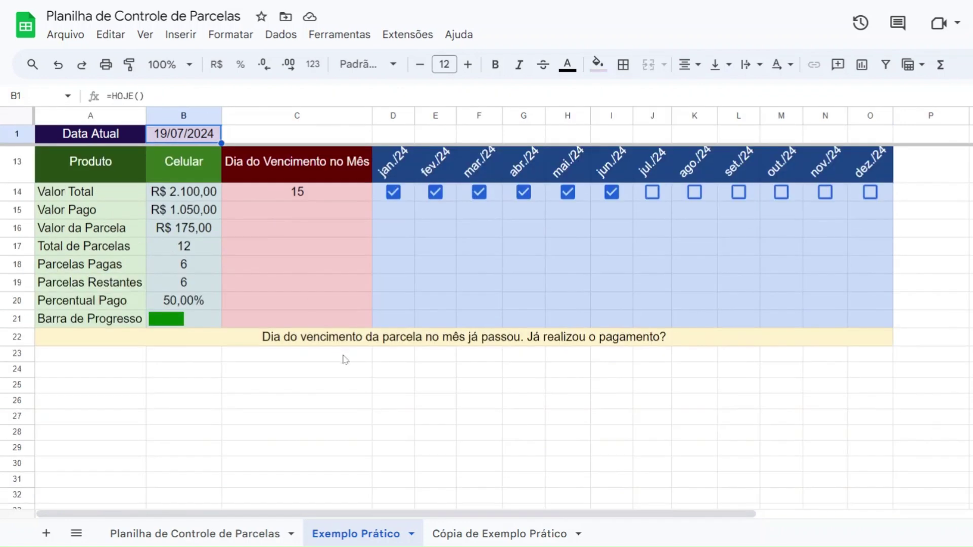
left_click(346, 338)
scroll(264, 241, "up", 2)
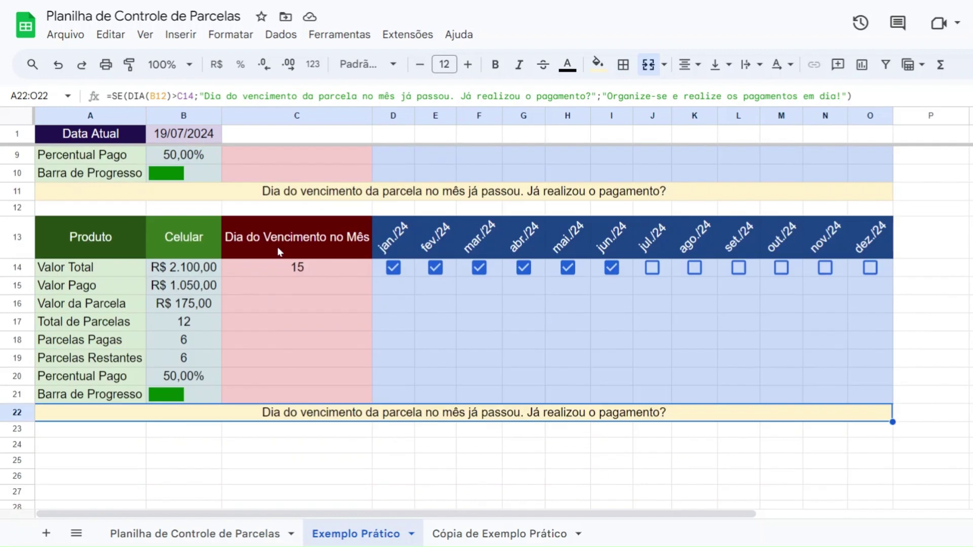
Examine the date reference inside the row 22 SE formula and compare it with the frozen current-date cell B1
left_click(162, 96)
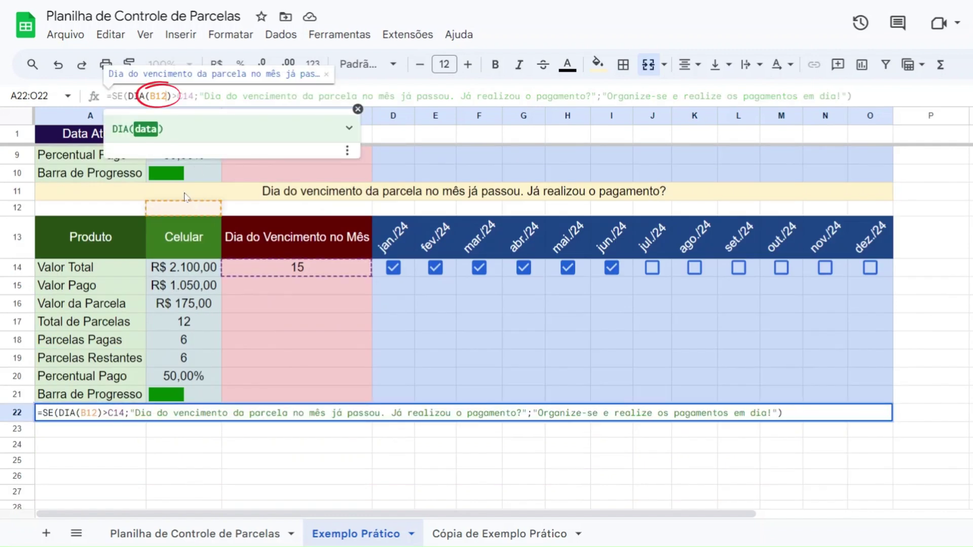
key("End")
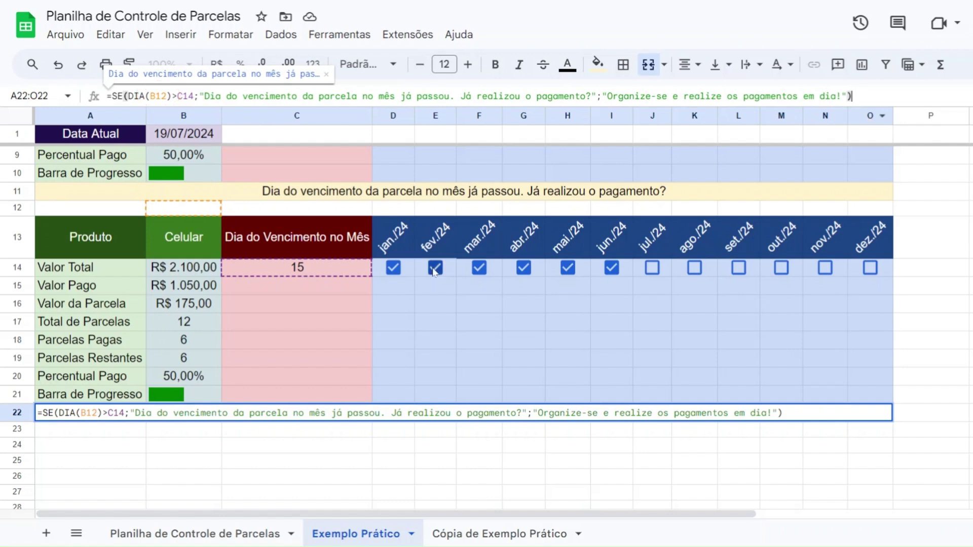
key("Escape")
scroll(321, 282, "up", 3)
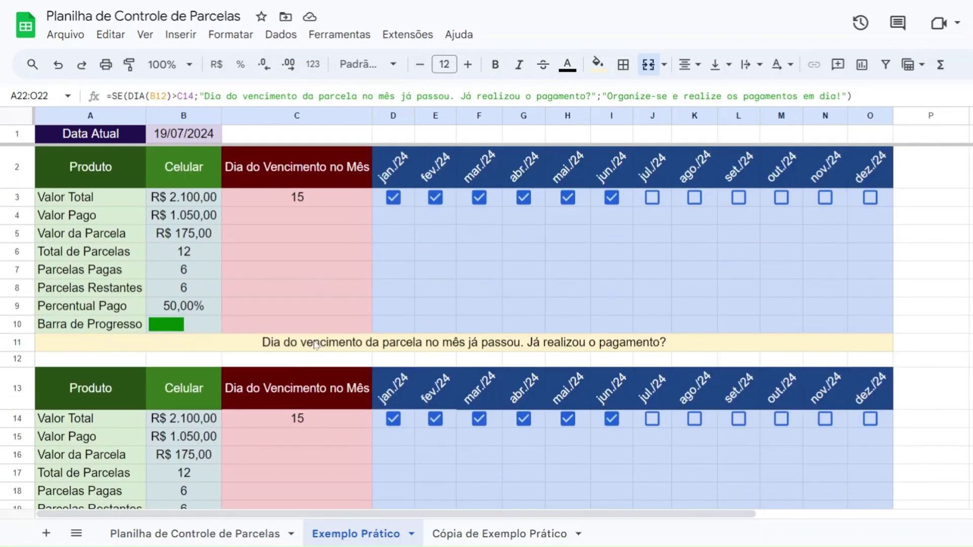
left_click(190, 138)
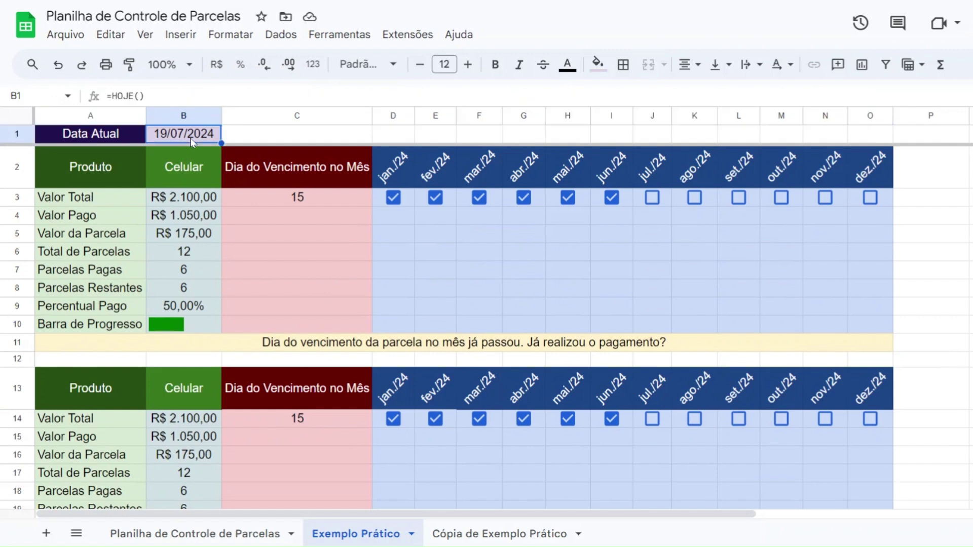
scroll(215, 243, "down", 2)
scroll(215, 244, "down", 10)
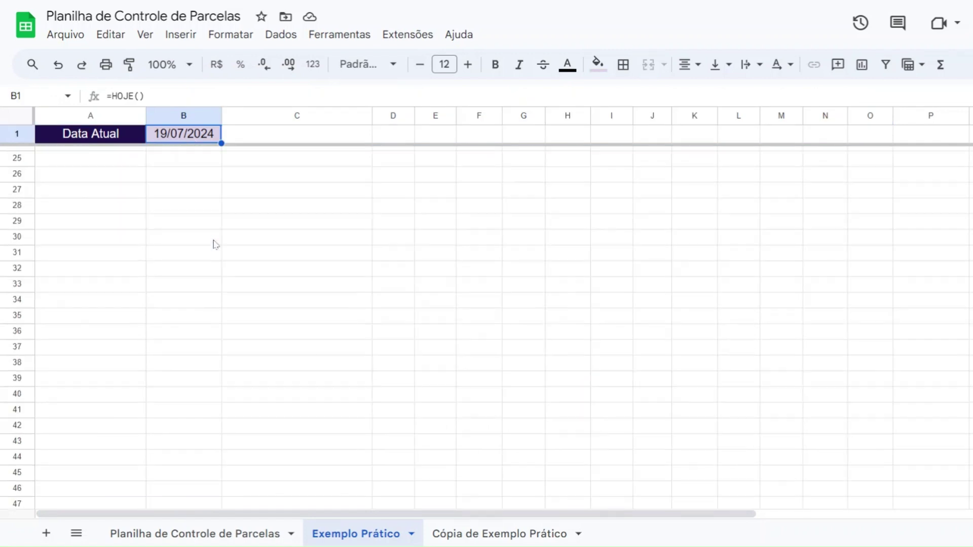
scroll(212, 256, "up", 10)
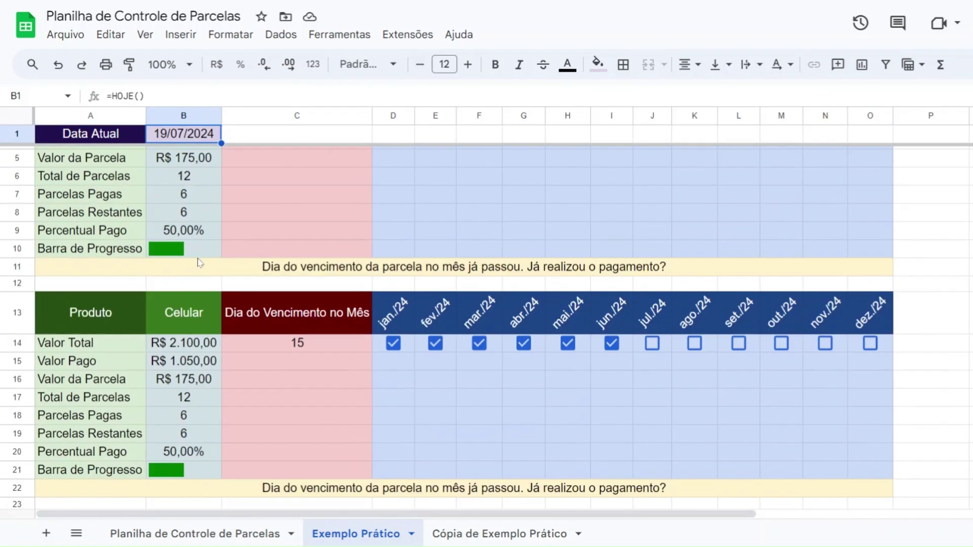
scroll(209, 260, "up", 2)
Make the date reference in the row 11 SE formula absolute, as DIA($B$1)
left_click(340, 342)
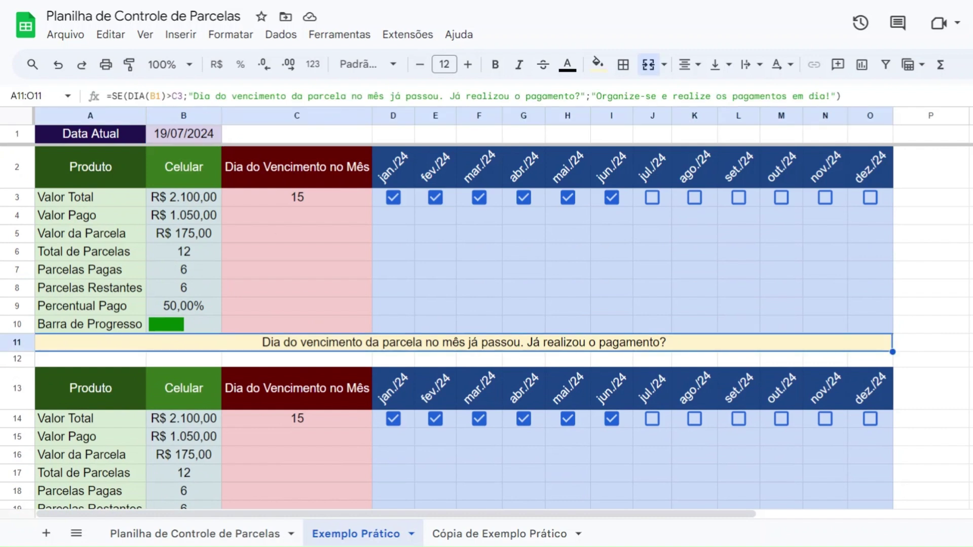
left_click(154, 96)
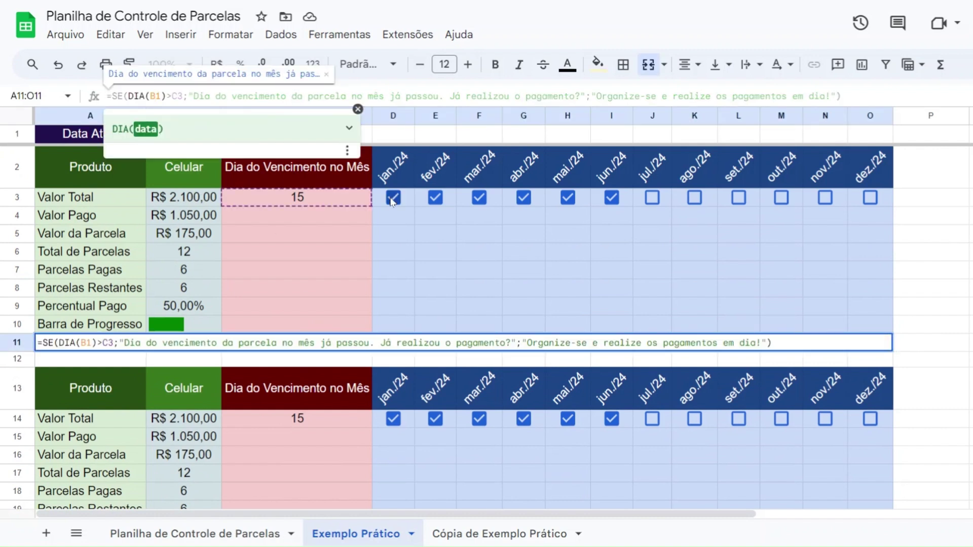
type("$B")
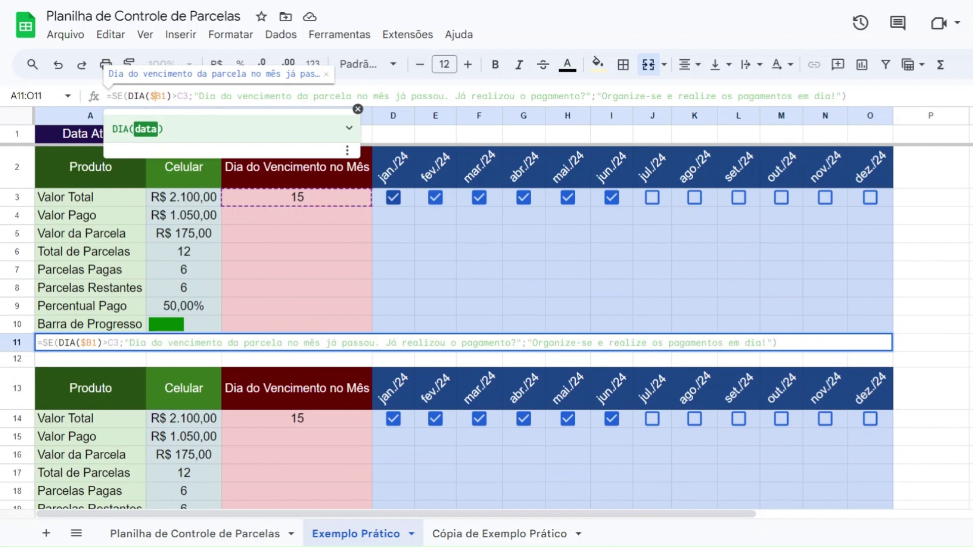
type("$")
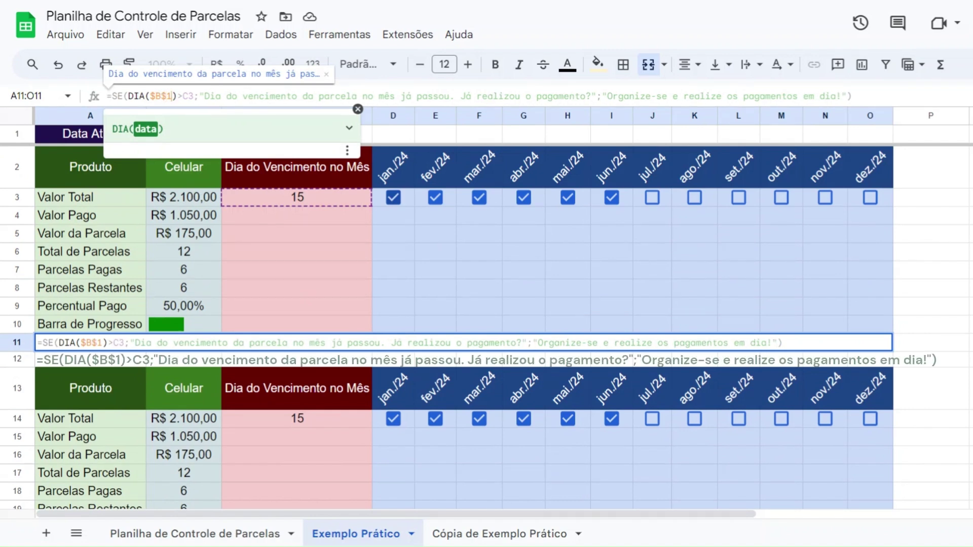
key("Return")
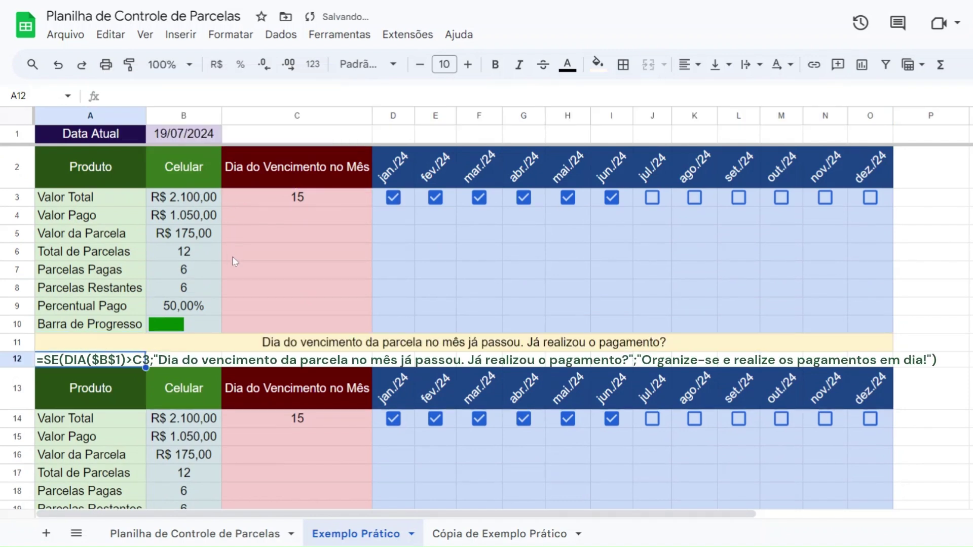
Delete the contents of the pasted table A13:O22 and clear its formatting
left_click_drag(108, 384, 822, 344)
scroll(355, 395, "down", 3)
key("Delete")
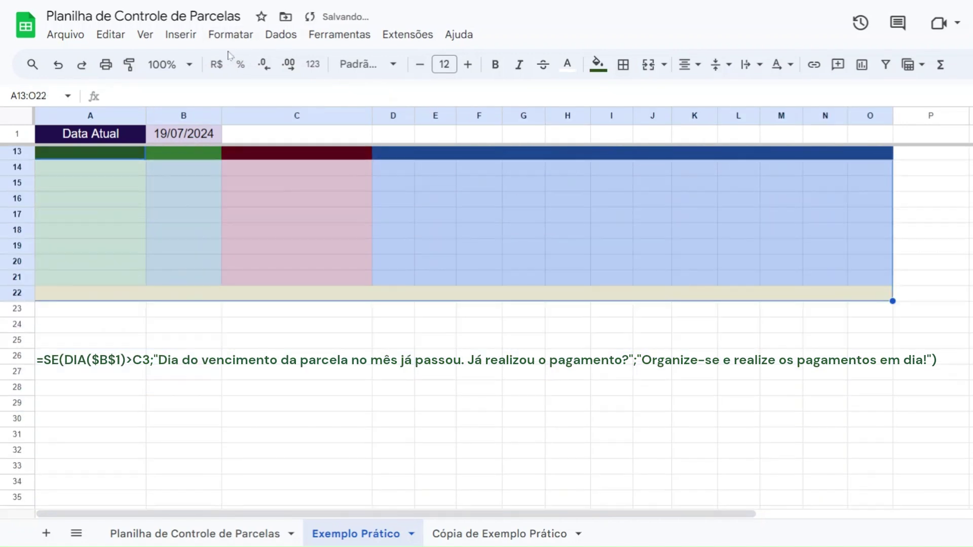
left_click(231, 34)
left_click(279, 377)
scroll(191, 330, "up", 5)
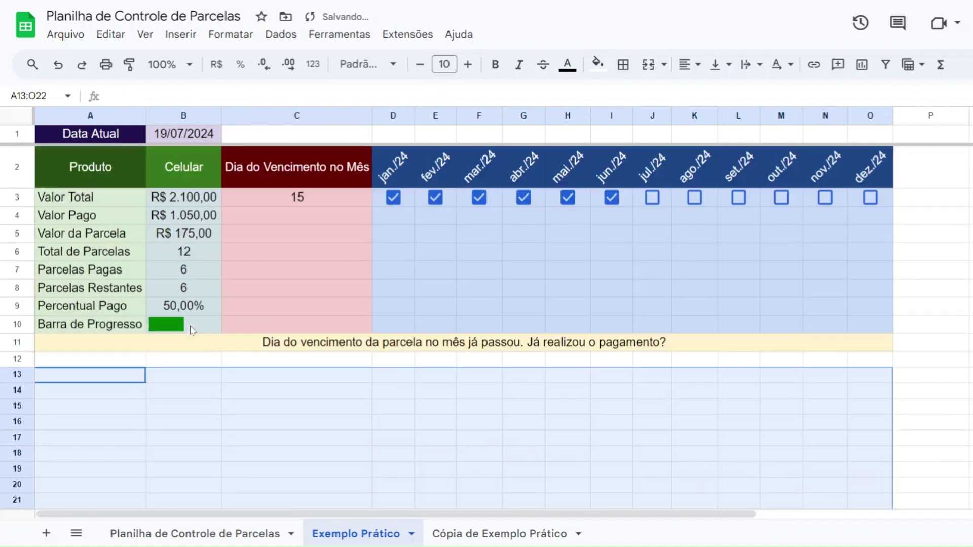
Copy the corrected installment table A2:O11 and paste it again starting at A13
left_click_drag(90, 166, 853, 343)
key("ctrl+c")
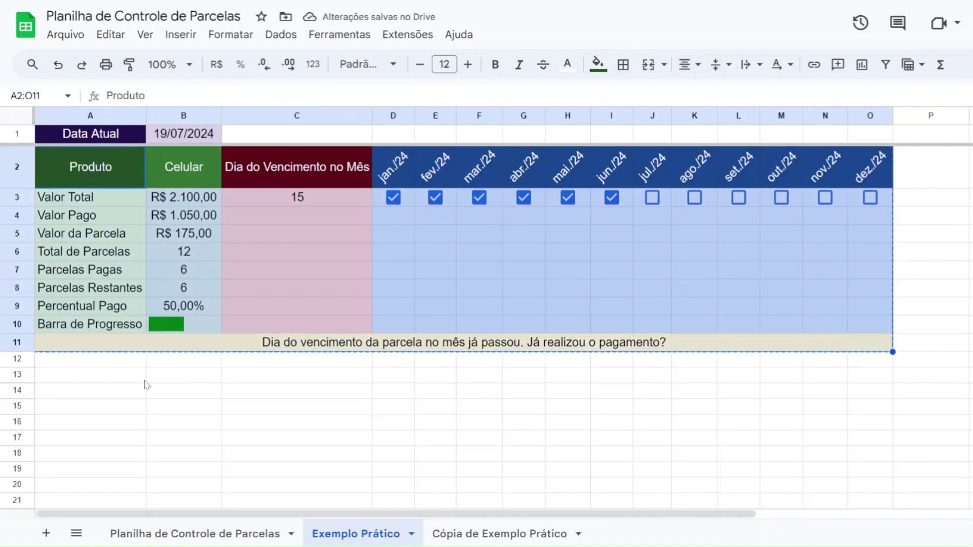
left_click(115, 381)
key("ctrl+v")
scroll(114, 381, "down", 5)
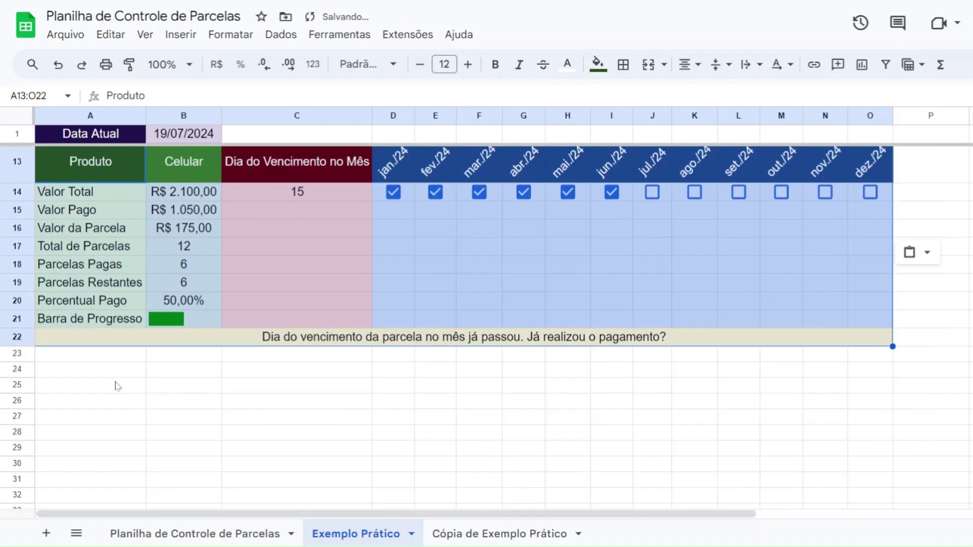
Inspect the cell references in the pasted row 22 SE formula
left_click(322, 342)
left_click(172, 96)
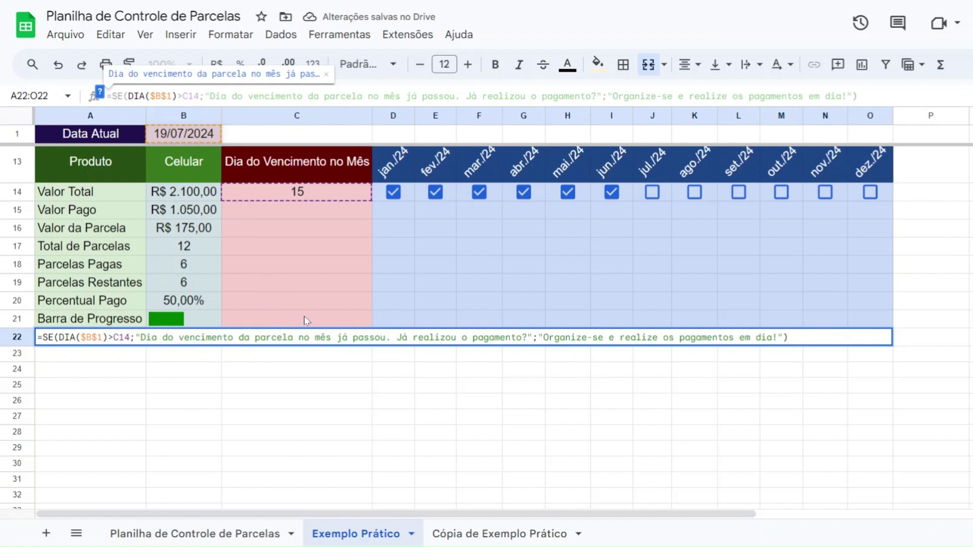
key("Return")
Test the second table's message by entering due days 20 and 10 in C14, and restore the day to 15
left_click(288, 195)
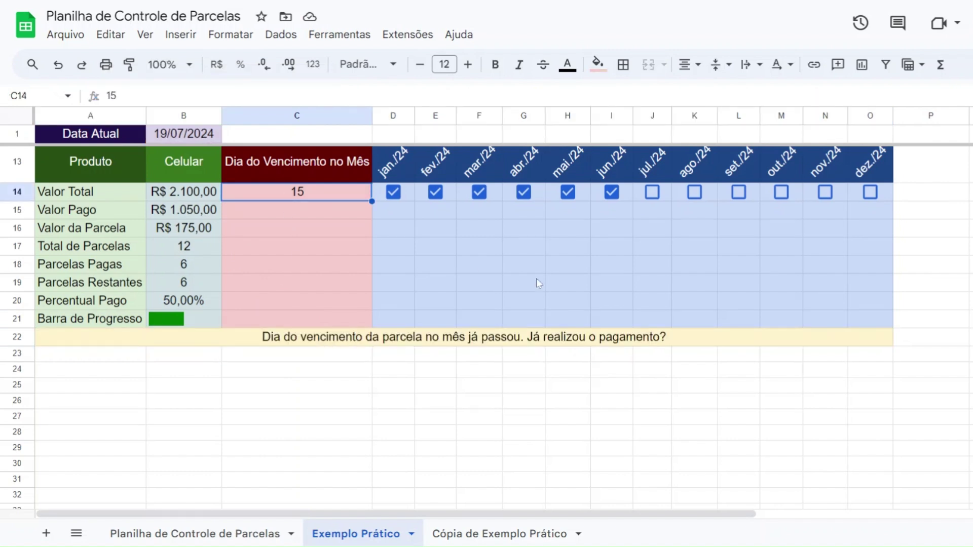
type("20")
key("Return")
key("Up")
type("10")
key("Return")
key("Up")
type("15")
key("Return")
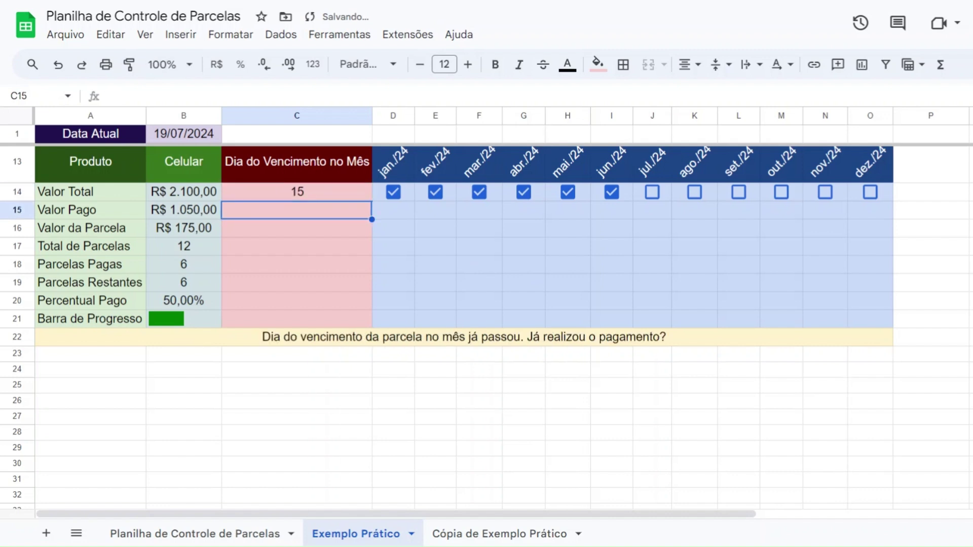
Uncheck the payment checkboxes for jan./24 through jun./24 in row 14 of the second table
left_click(396, 193)
left_click(436, 193)
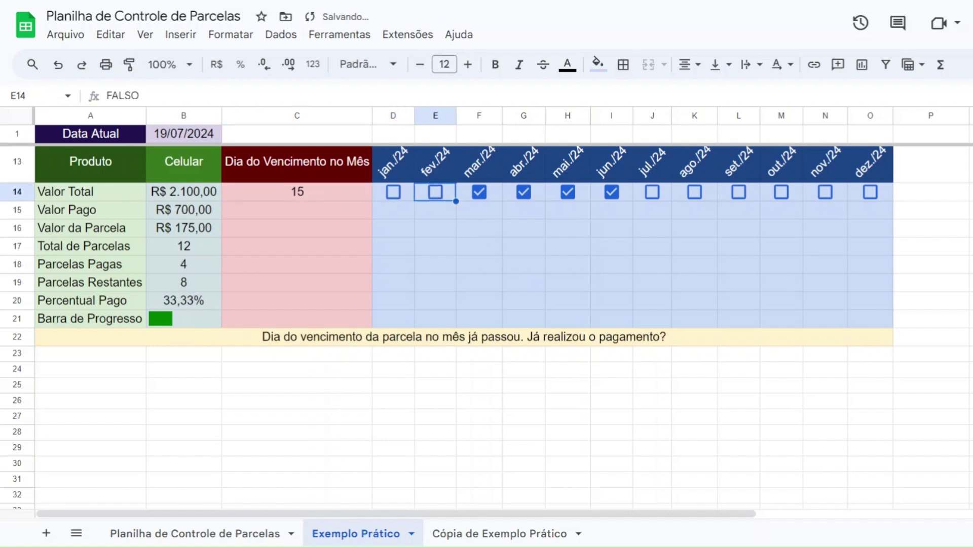
left_click(479, 193)
left_click(524, 193)
left_click(568, 193)
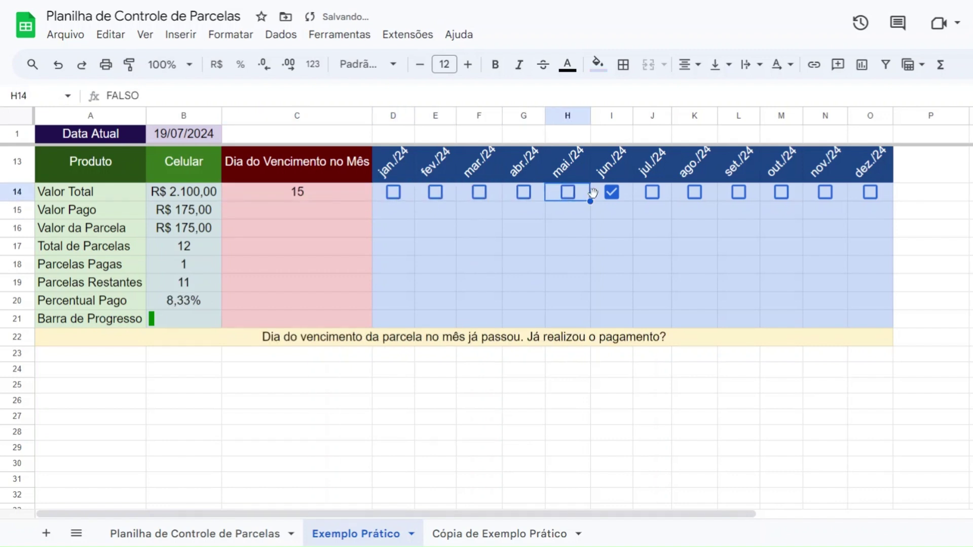
left_click(611, 195)
Check the payment checkboxes for mar./24 through ago./24 in row 14 of the second table
left_click(612, 195)
left_click(568, 193)
left_click(652, 192)
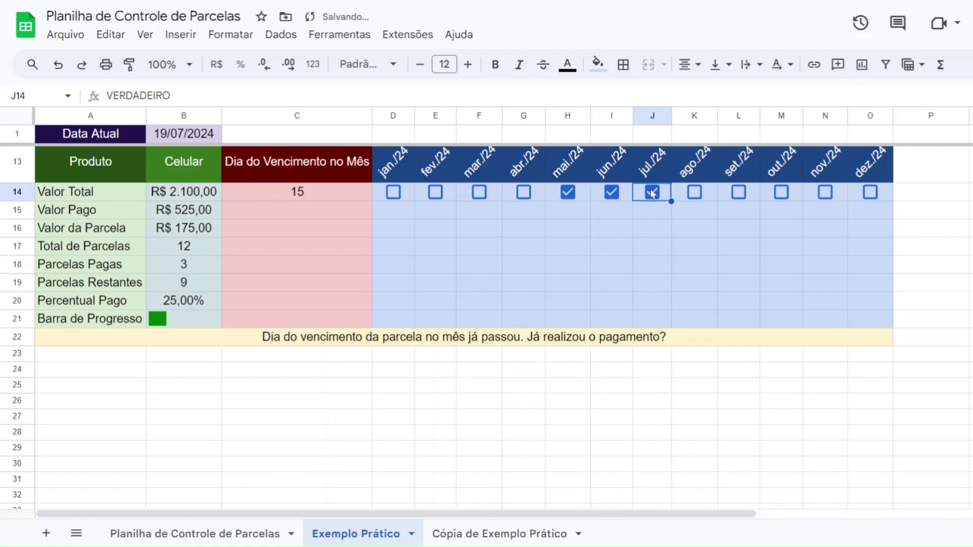
left_click(694, 193)
left_click(524, 193)
left_click(479, 192)
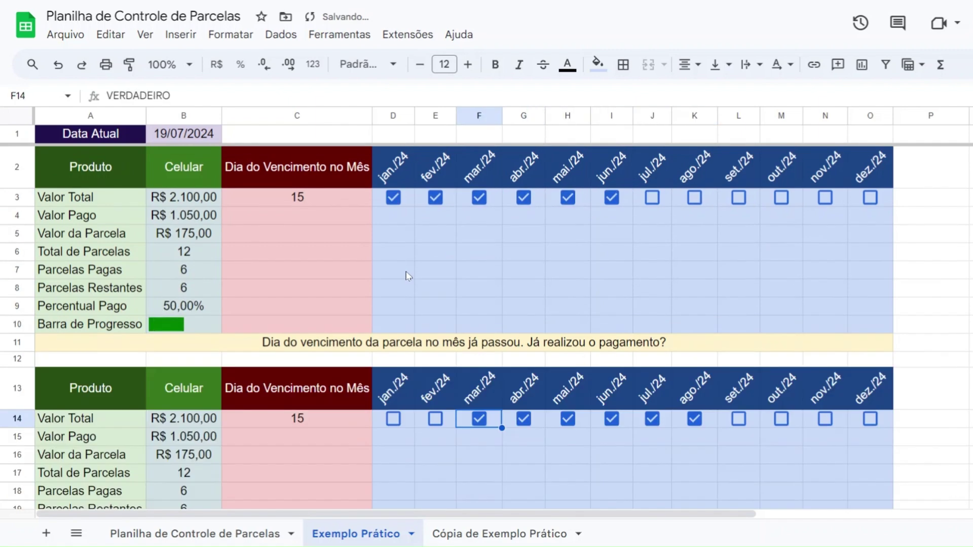